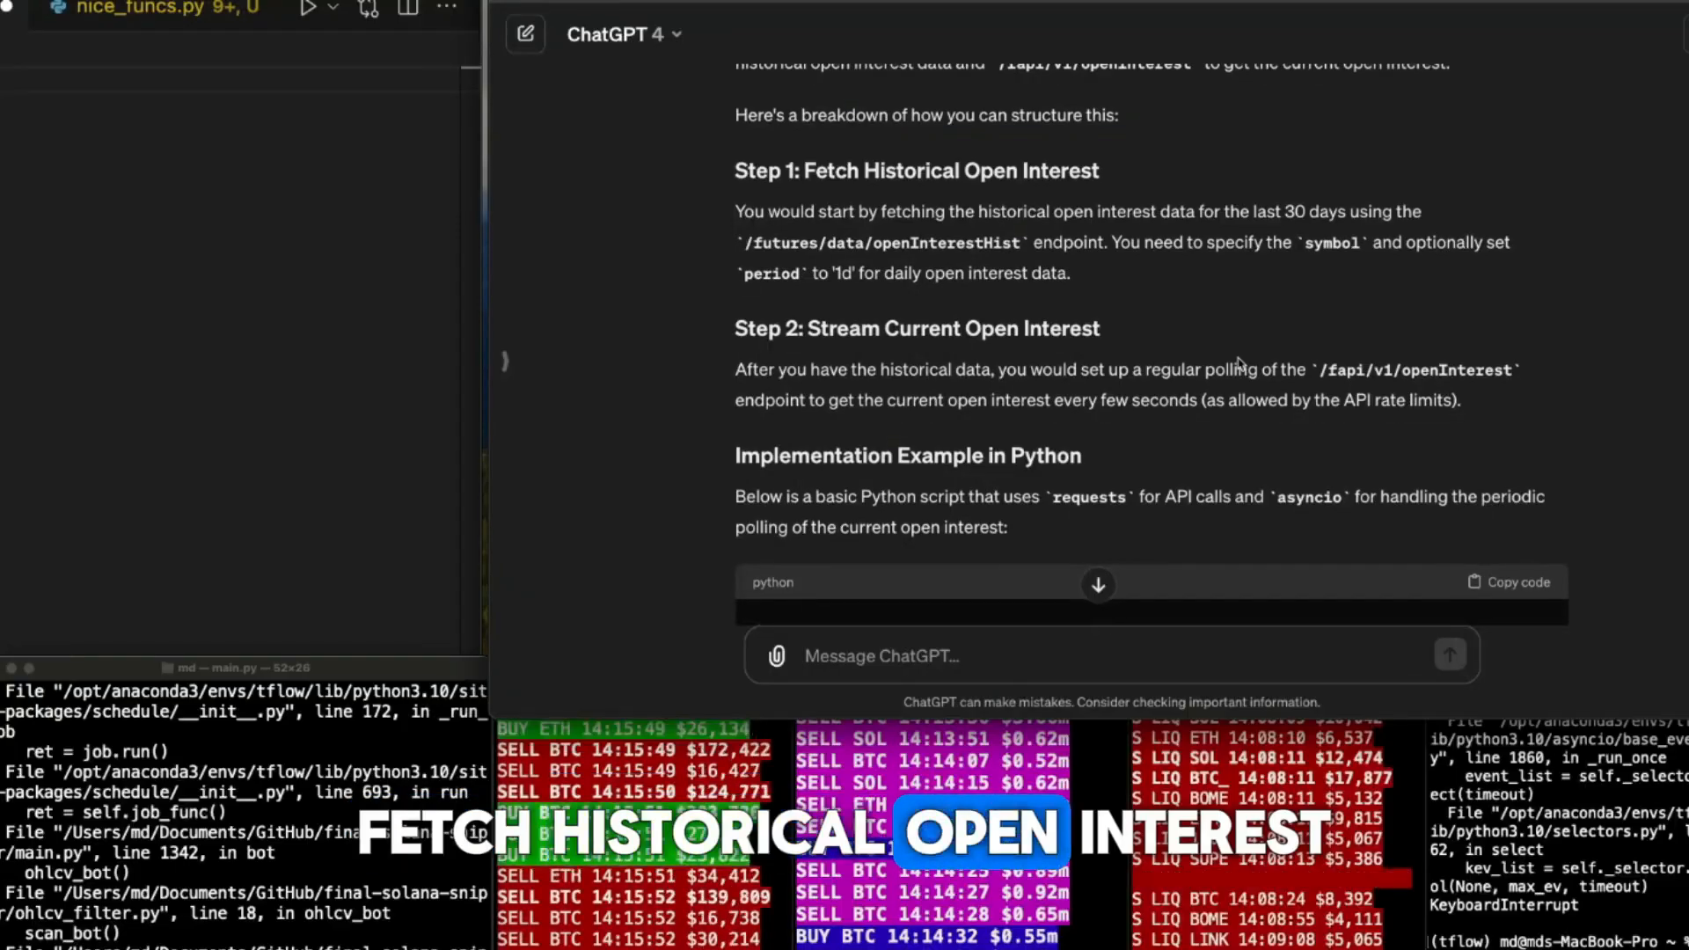
scroll(1238, 362, "down", 1)
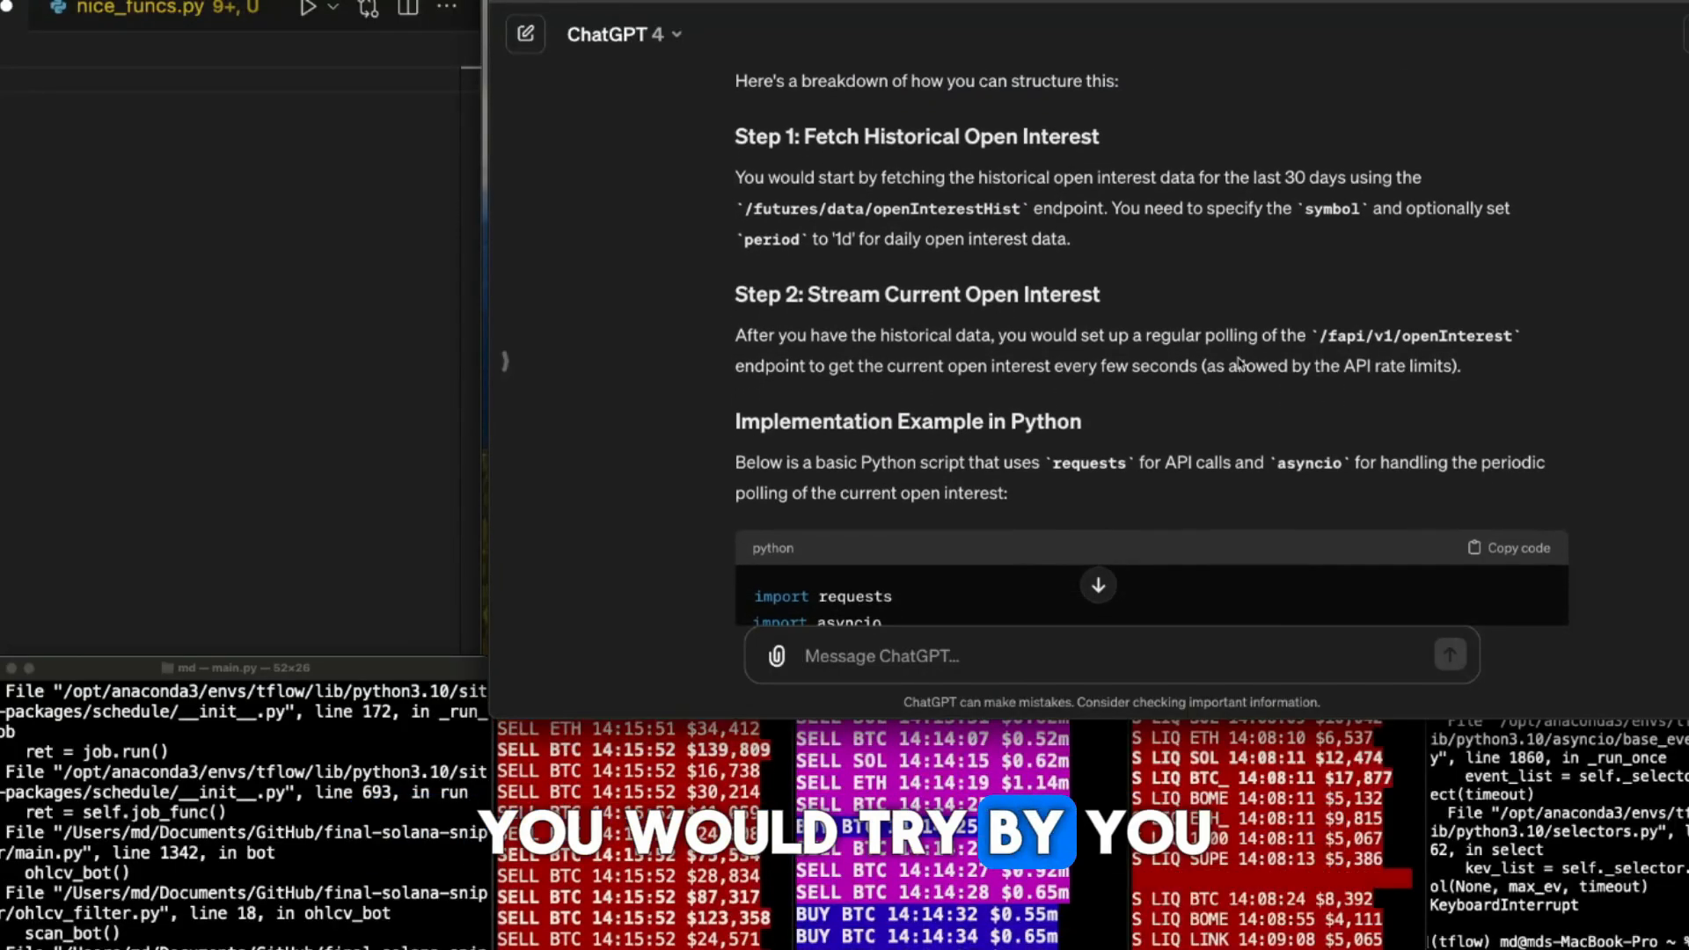
scroll(1239, 363, "down", 1)
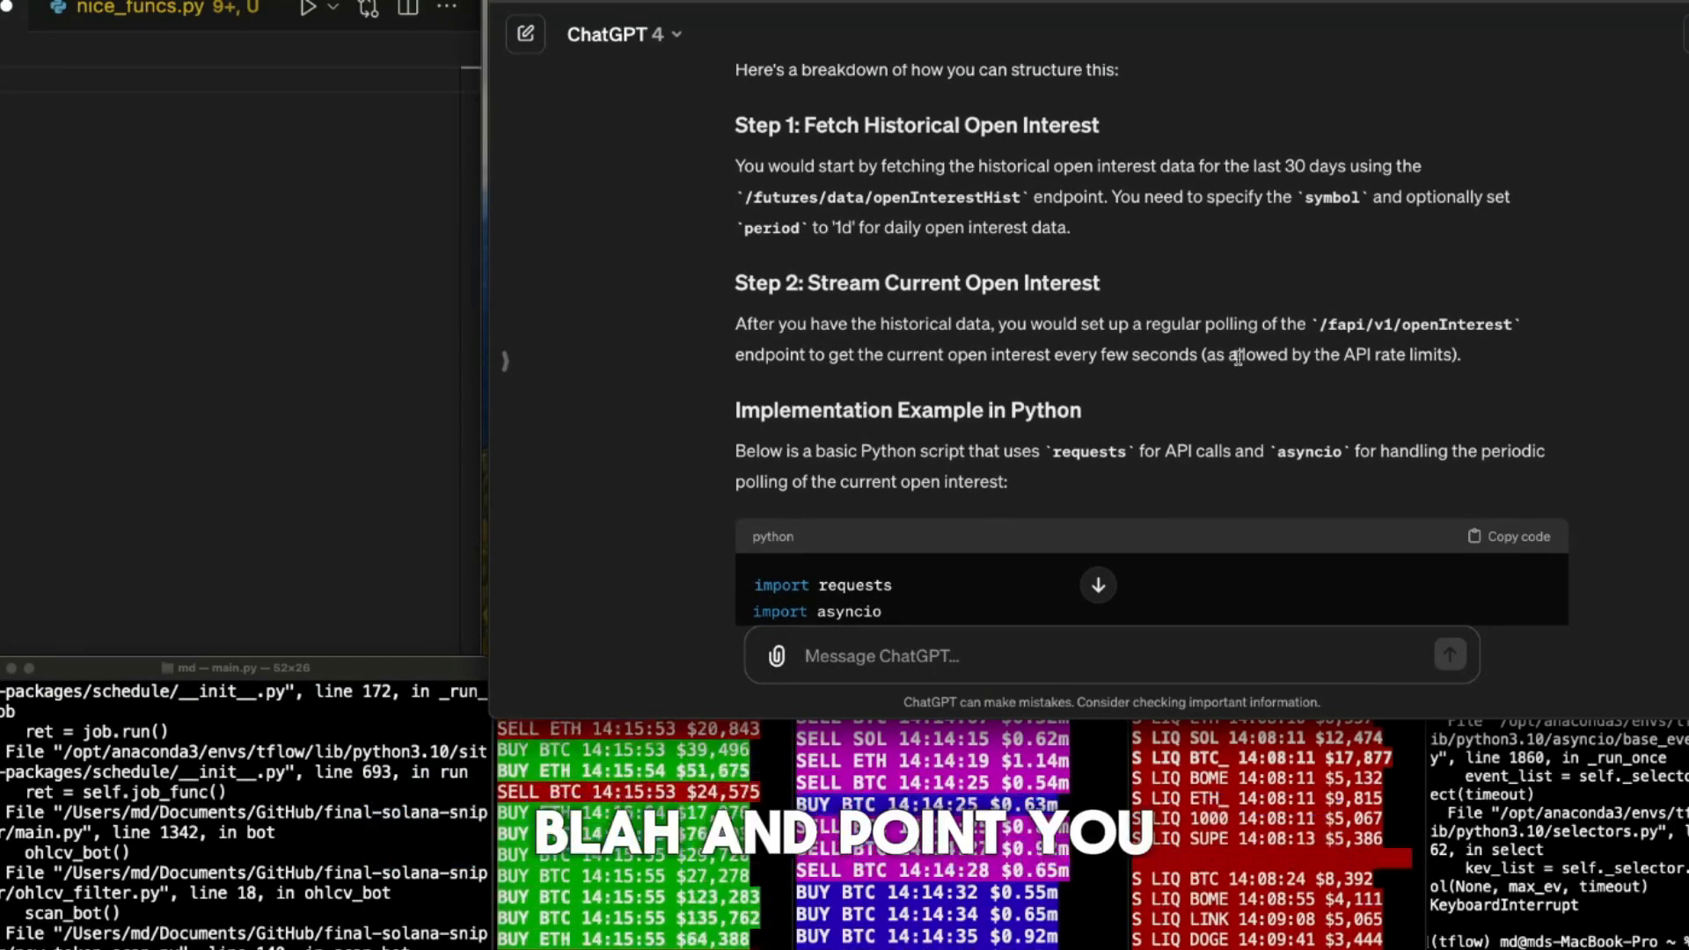
scroll(1238, 359, "down", 3)
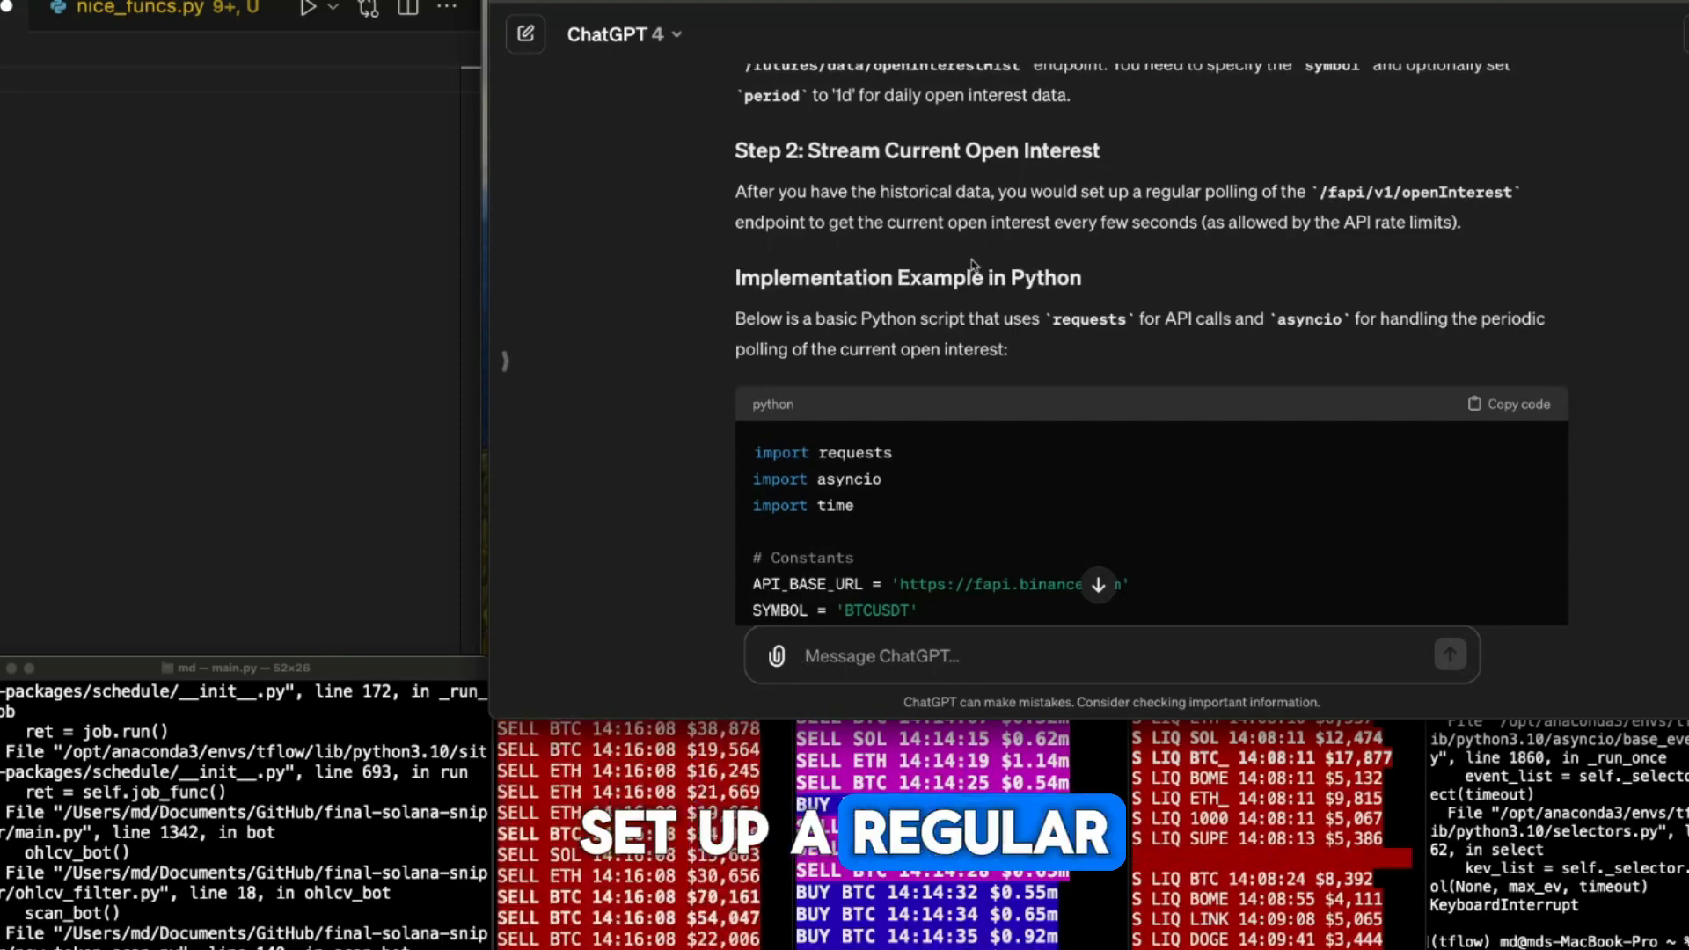
scroll(960, 266, "down", 1)
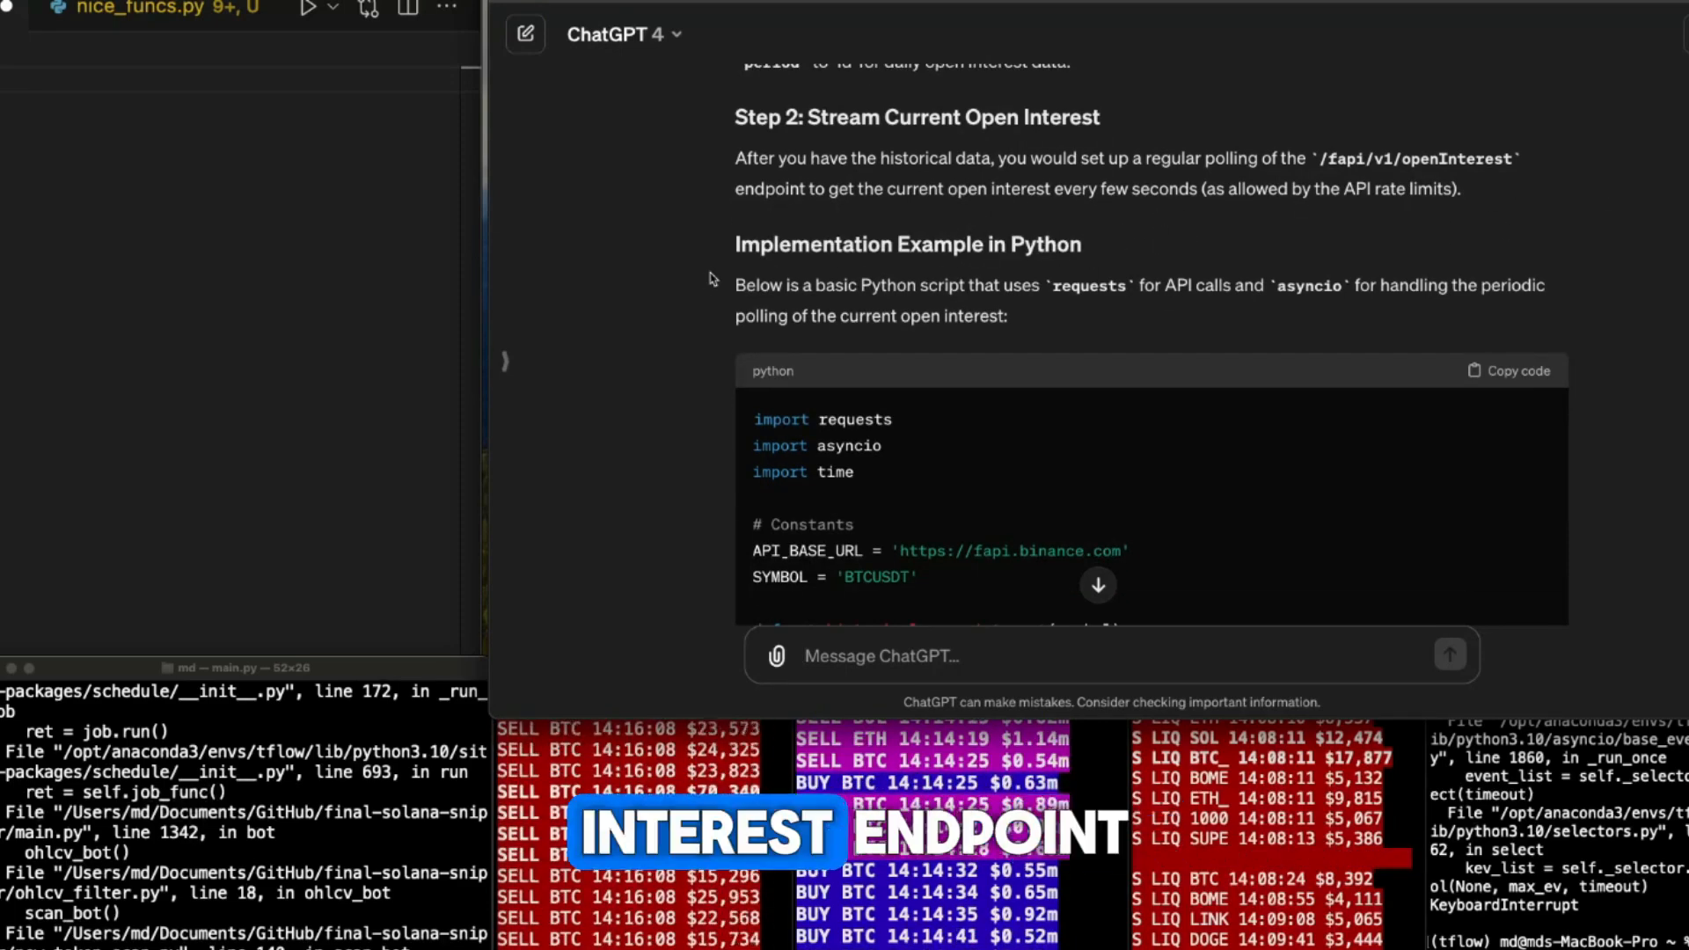
scroll(1205, 263, "down", 1)
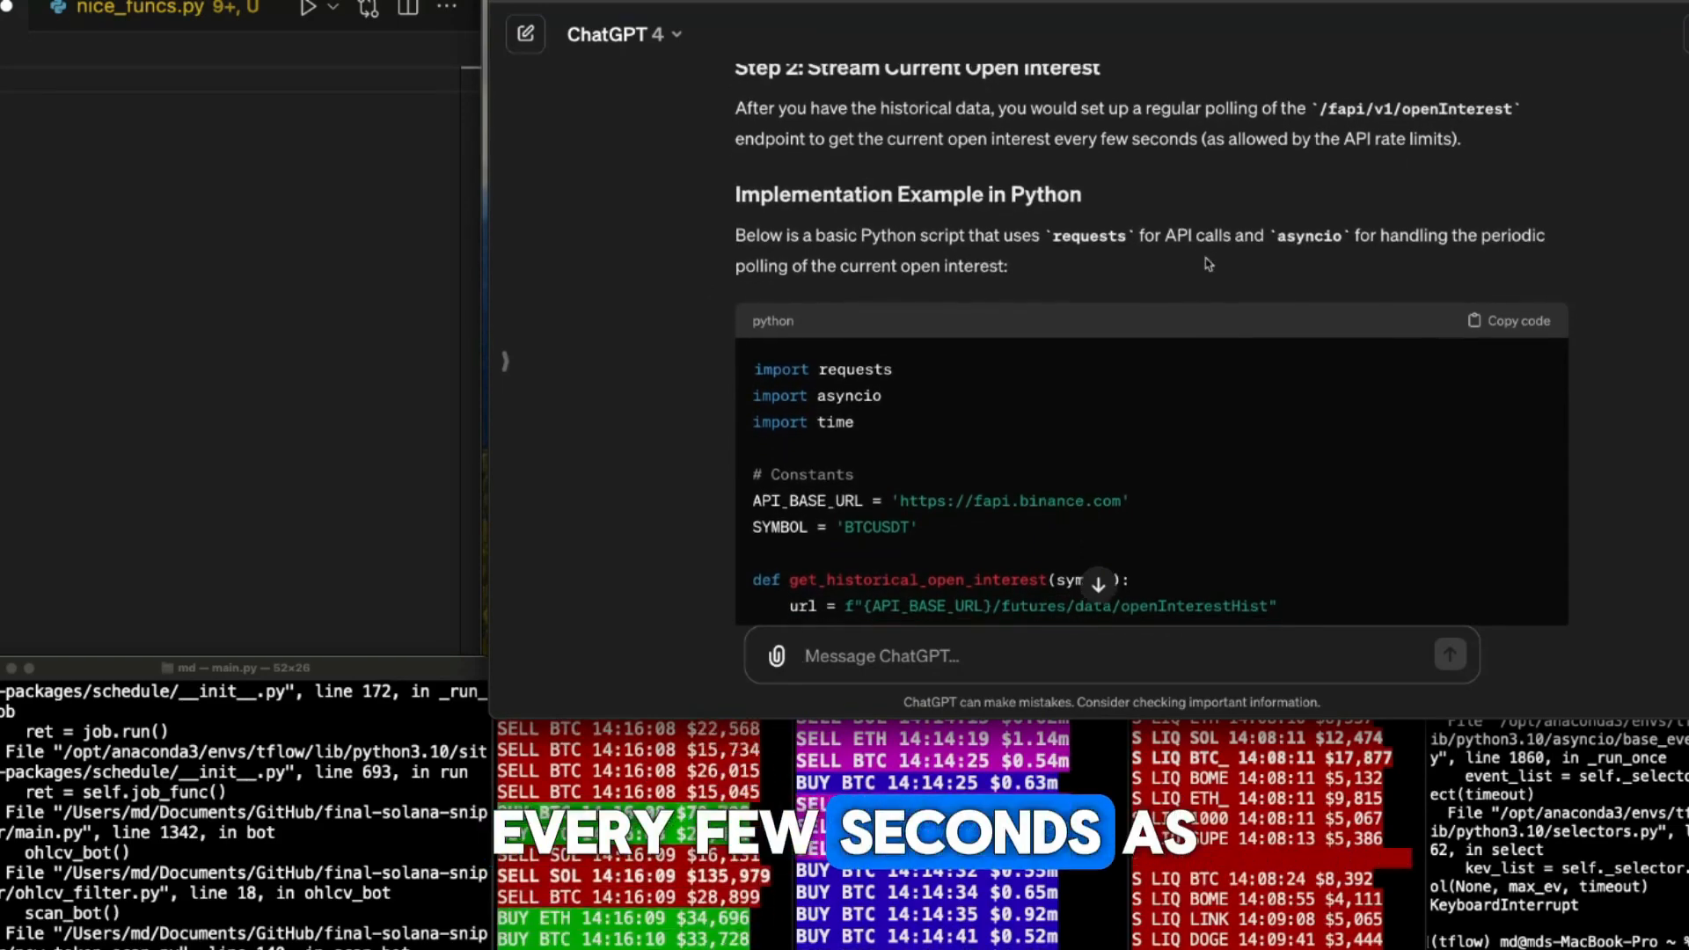
scroll(1205, 263, "down", 1)
scroll(1205, 264, "down", 1)
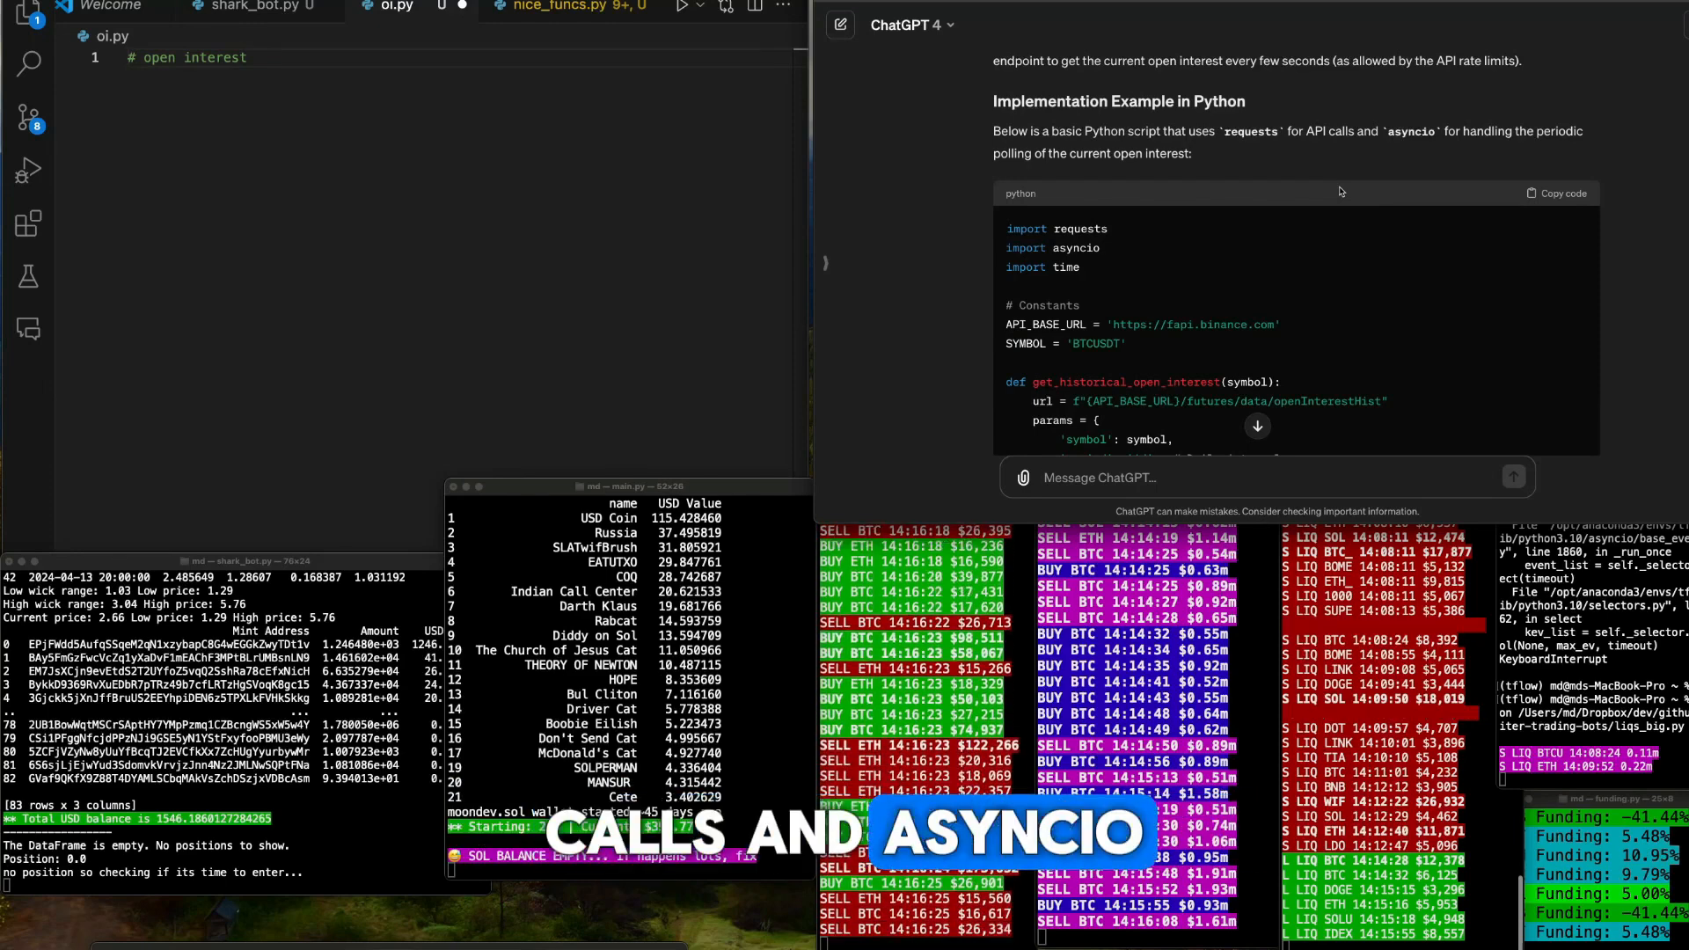
scroll(1341, 191, "down", 1)
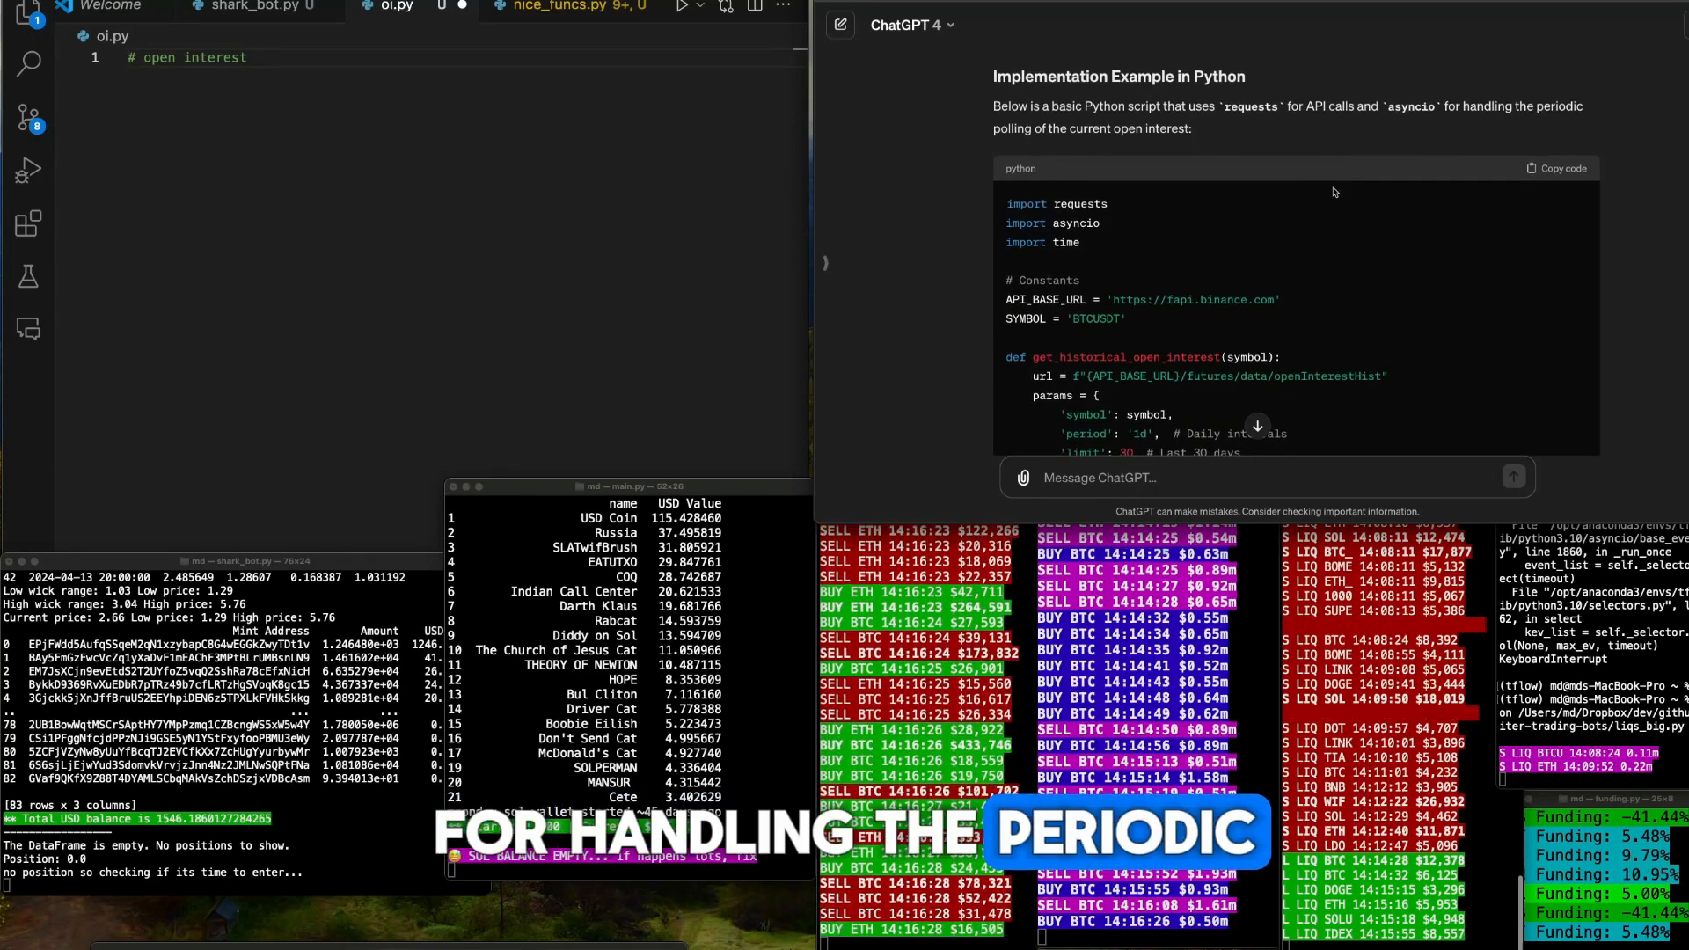
Paste ChatGPT's open interest script into oi.py
left_click(1555, 169)
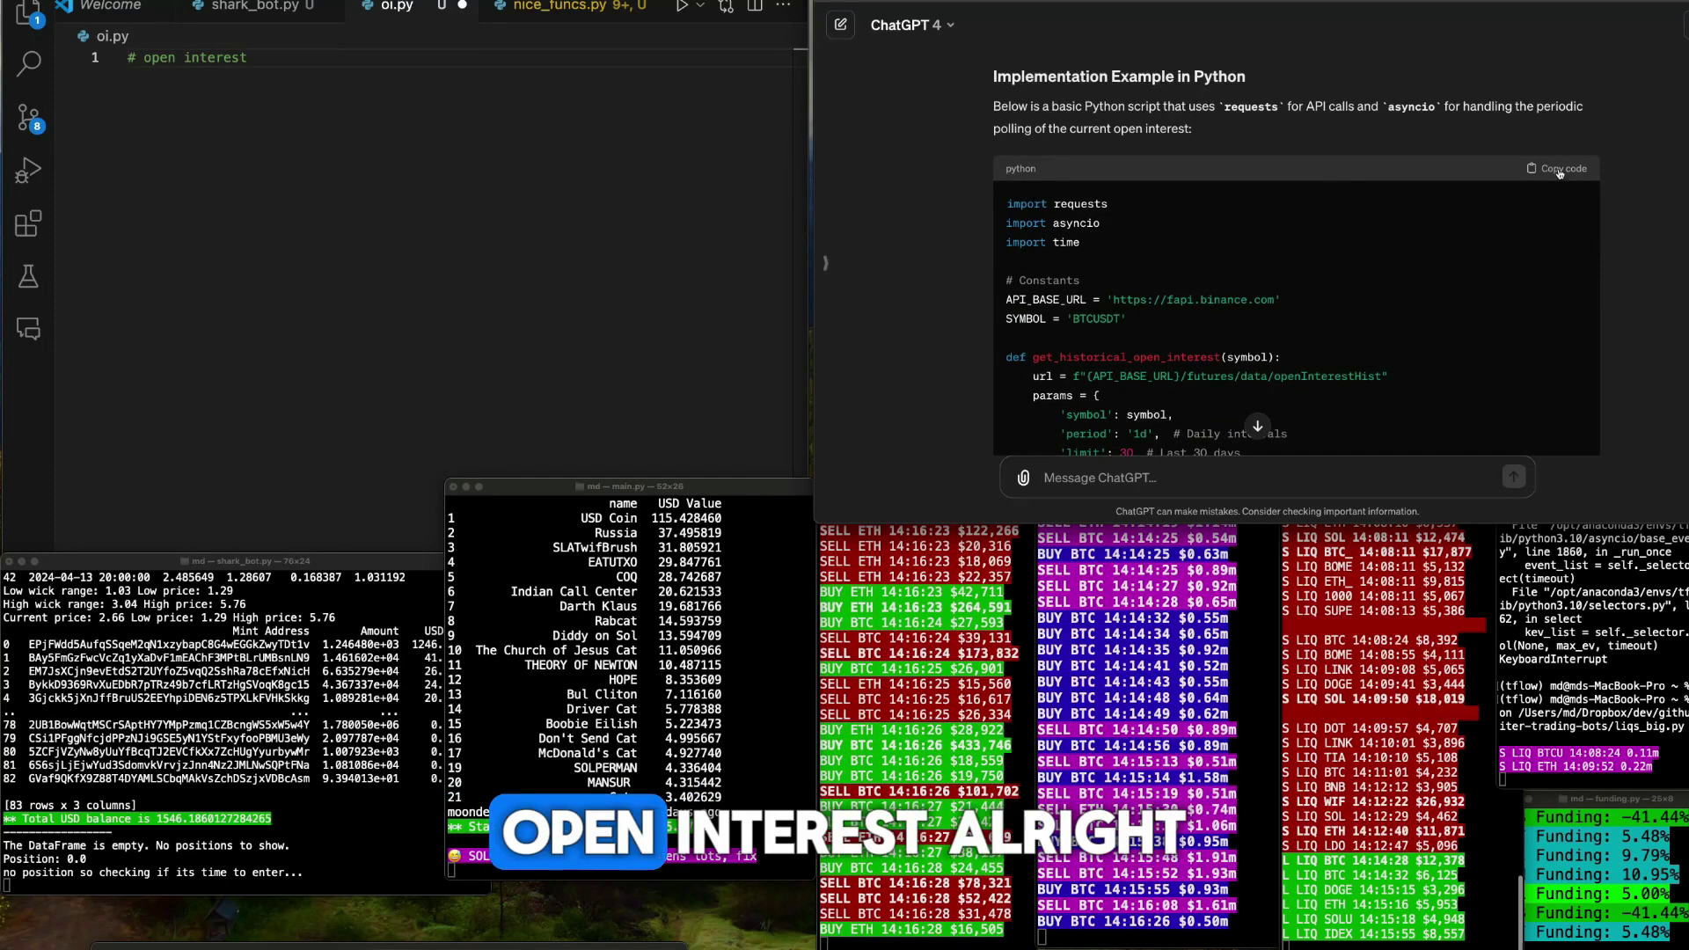
left_click(596, 277)
key("super+v")
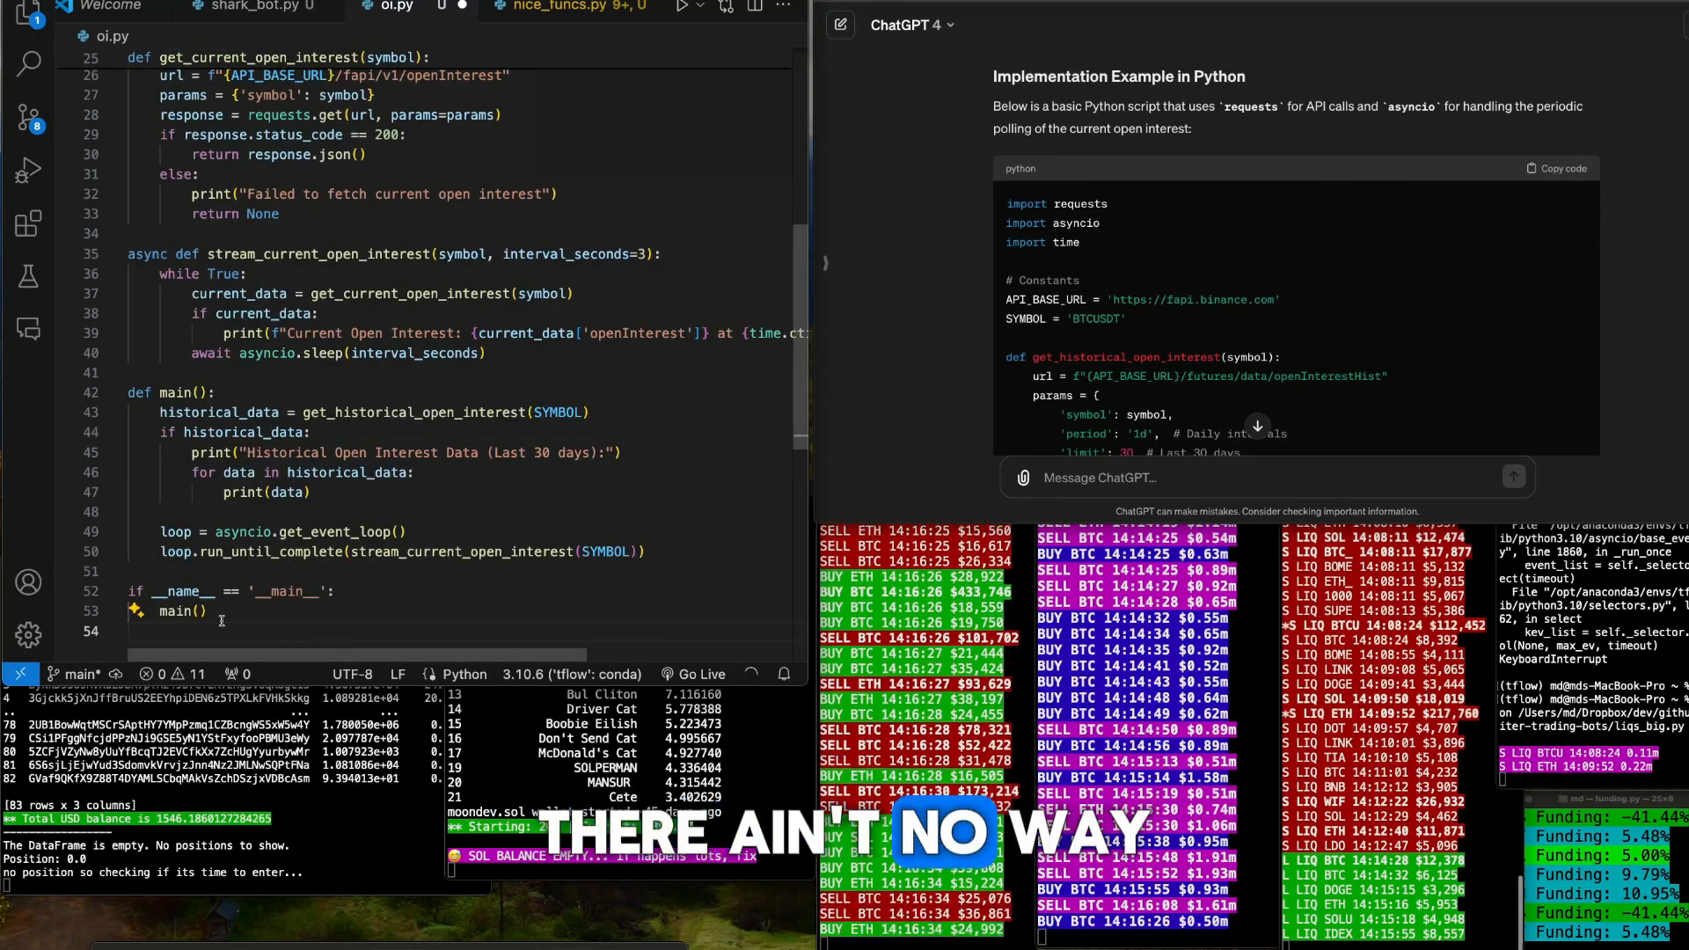
left_click(103, 592)
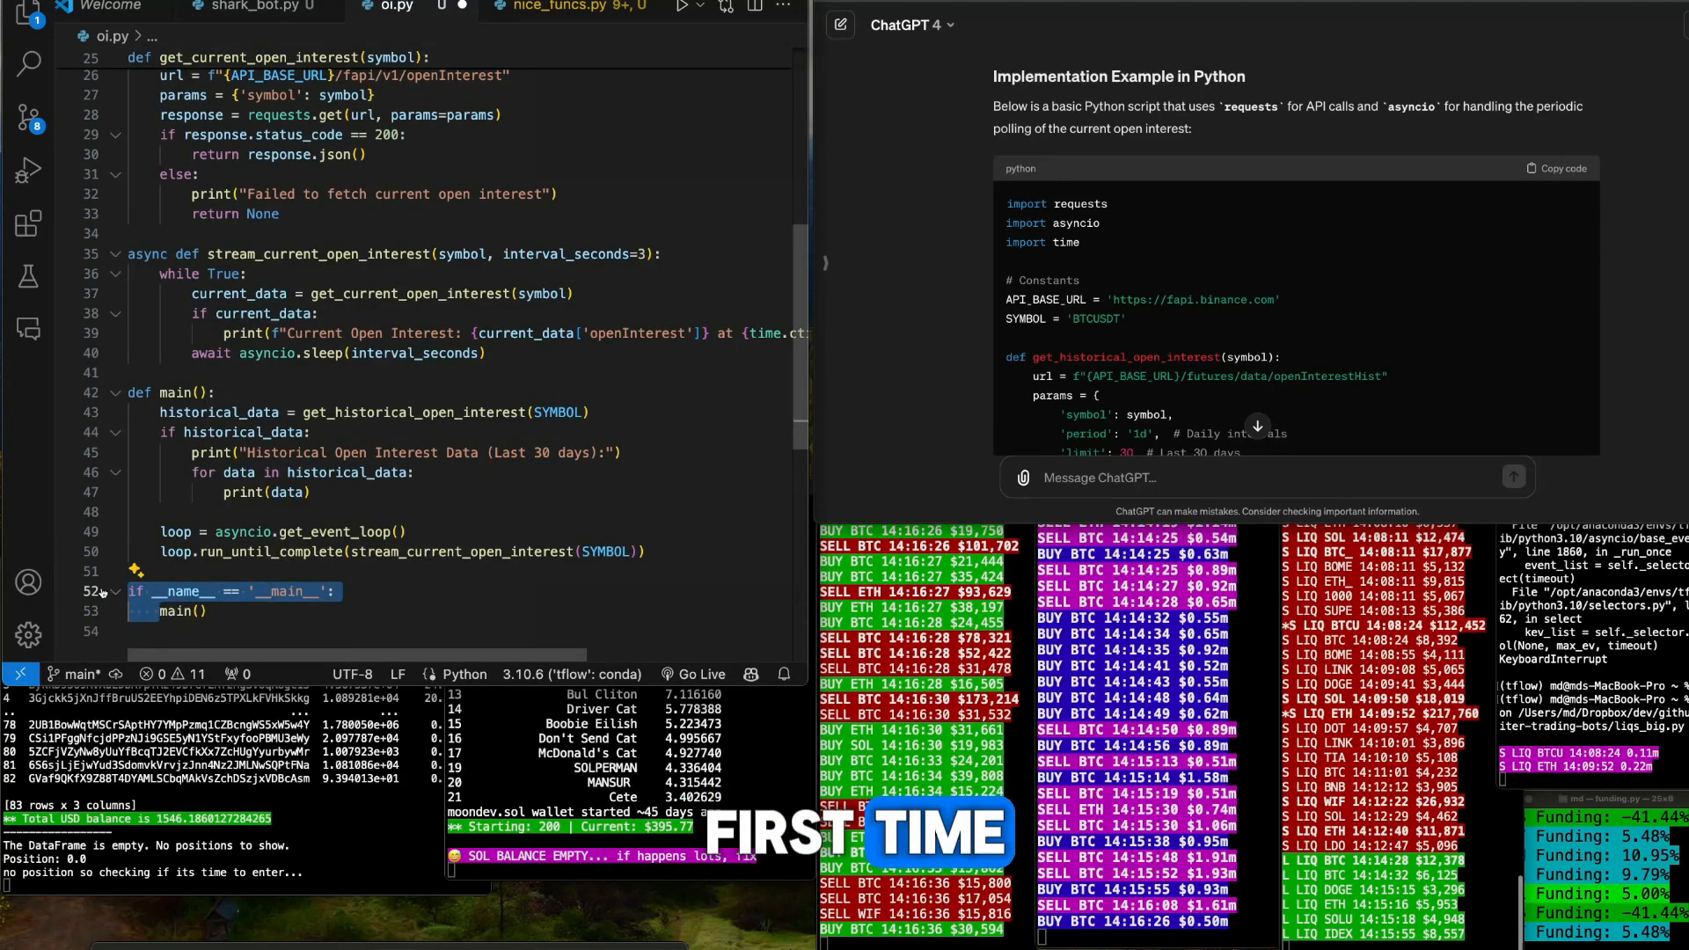
Save and run oi.py, then pick out live OI readings 66234.551 and 66230.948 in the output
key("super+s")
key("ctrl+F5")
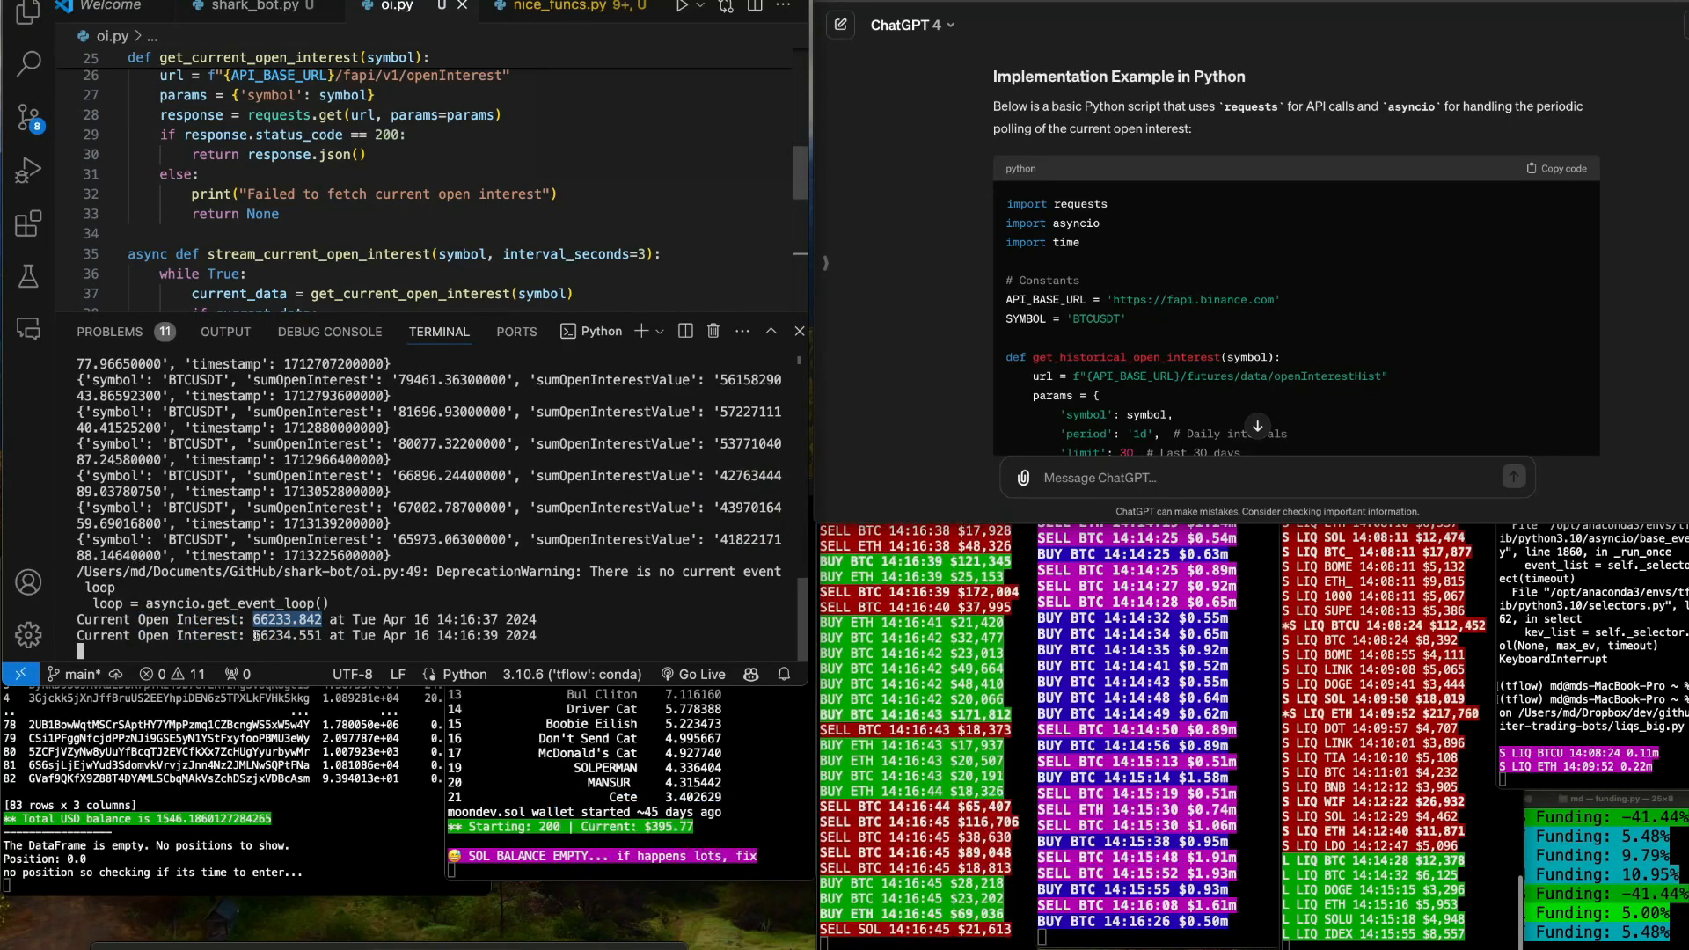
double_click(259, 635)
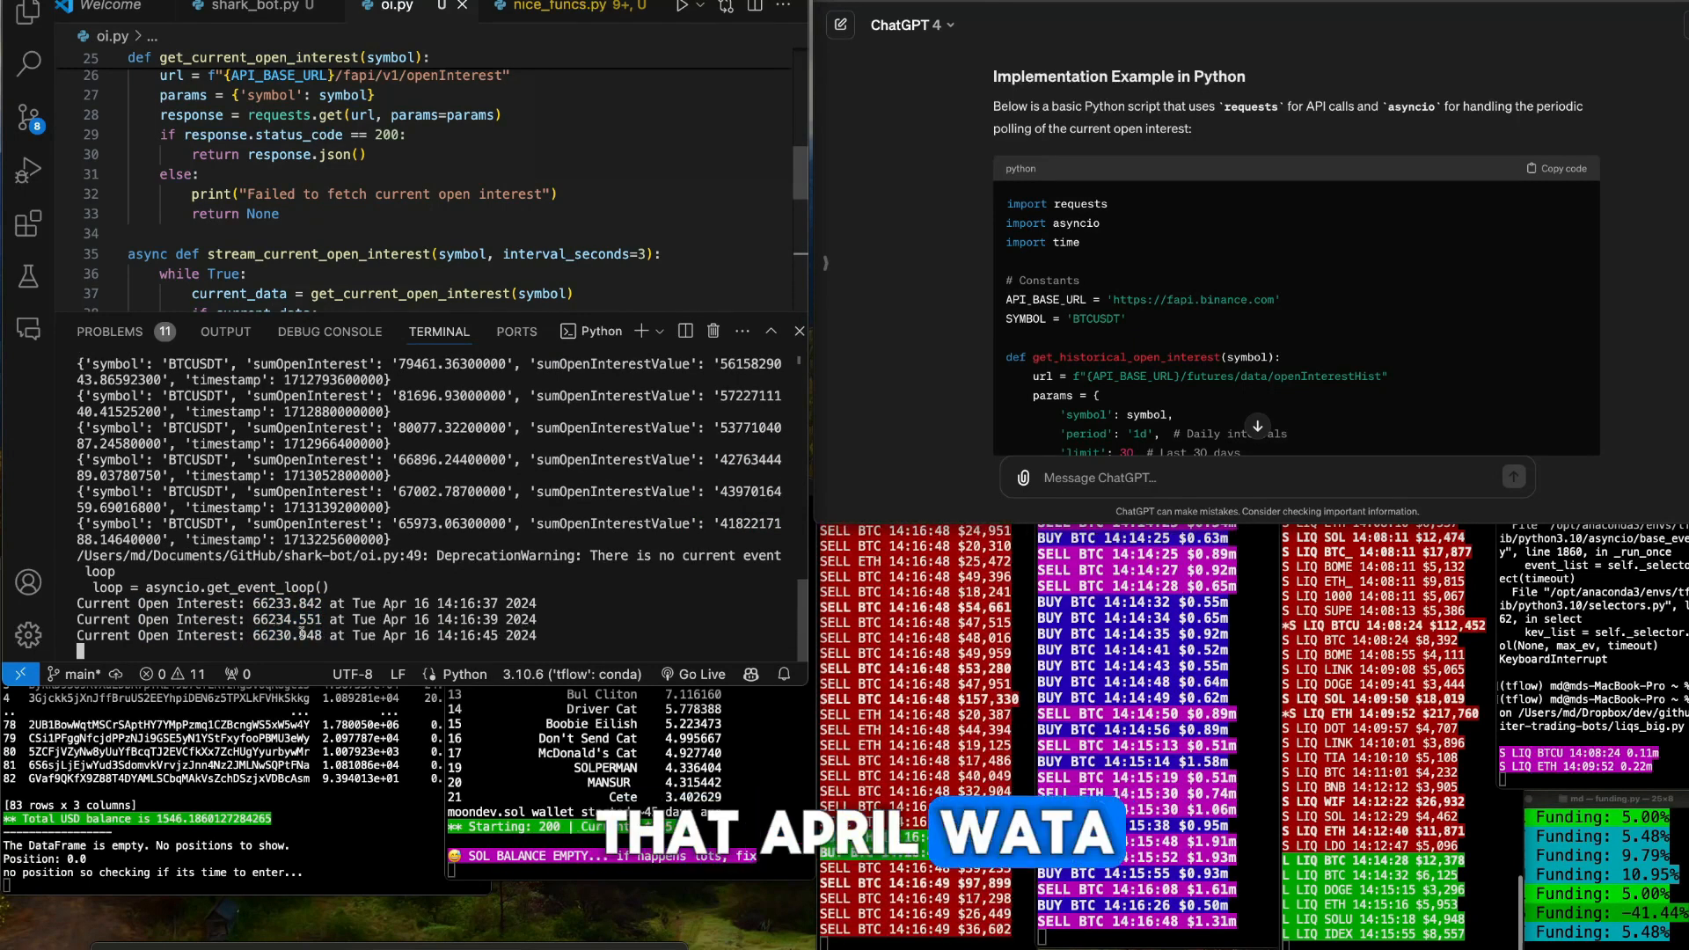
double_click(302, 635)
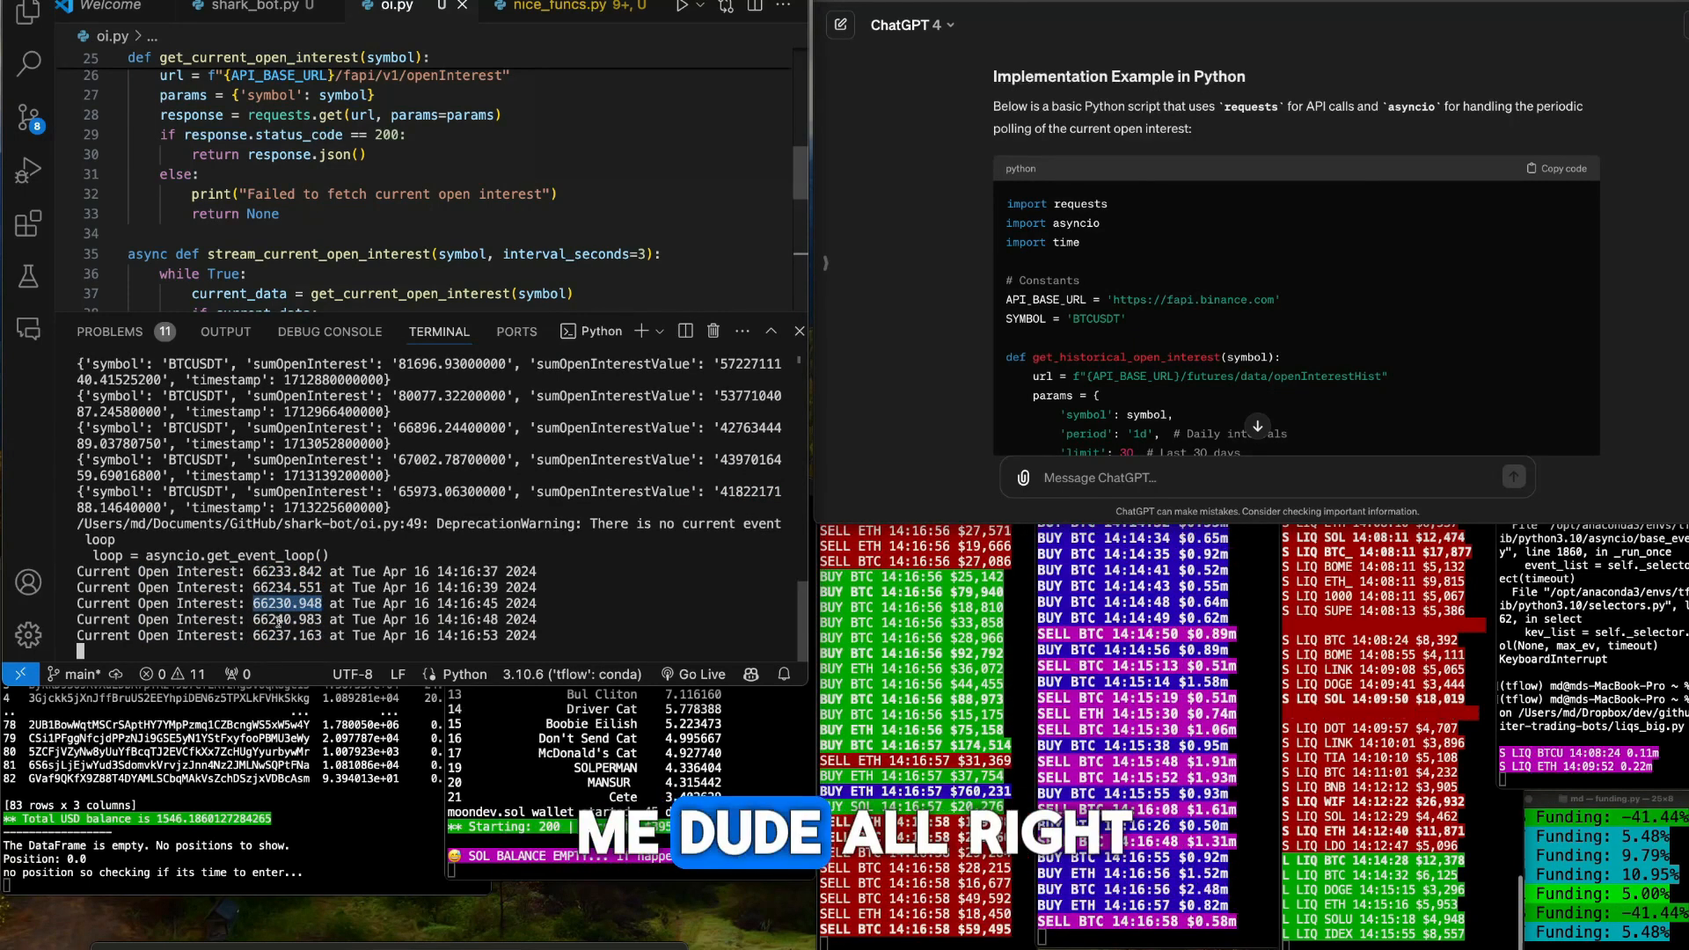
scroll(436, 528, "up", 2)
left_click_drag(568, 634, 283, 316)
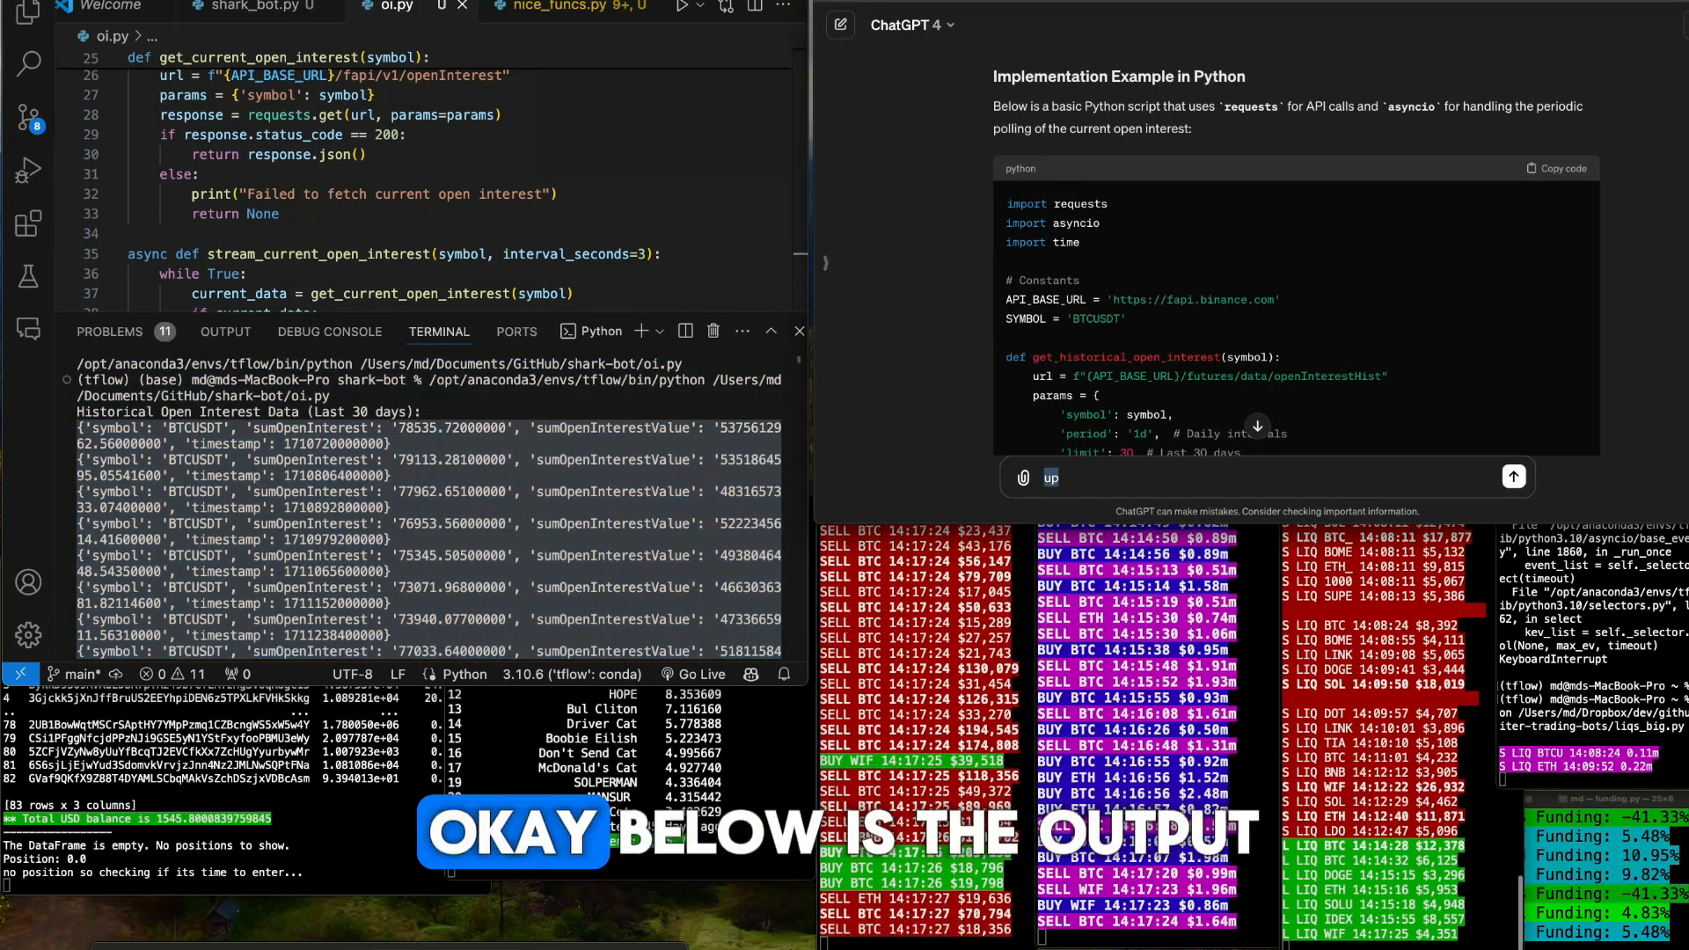
type("below is th ou")
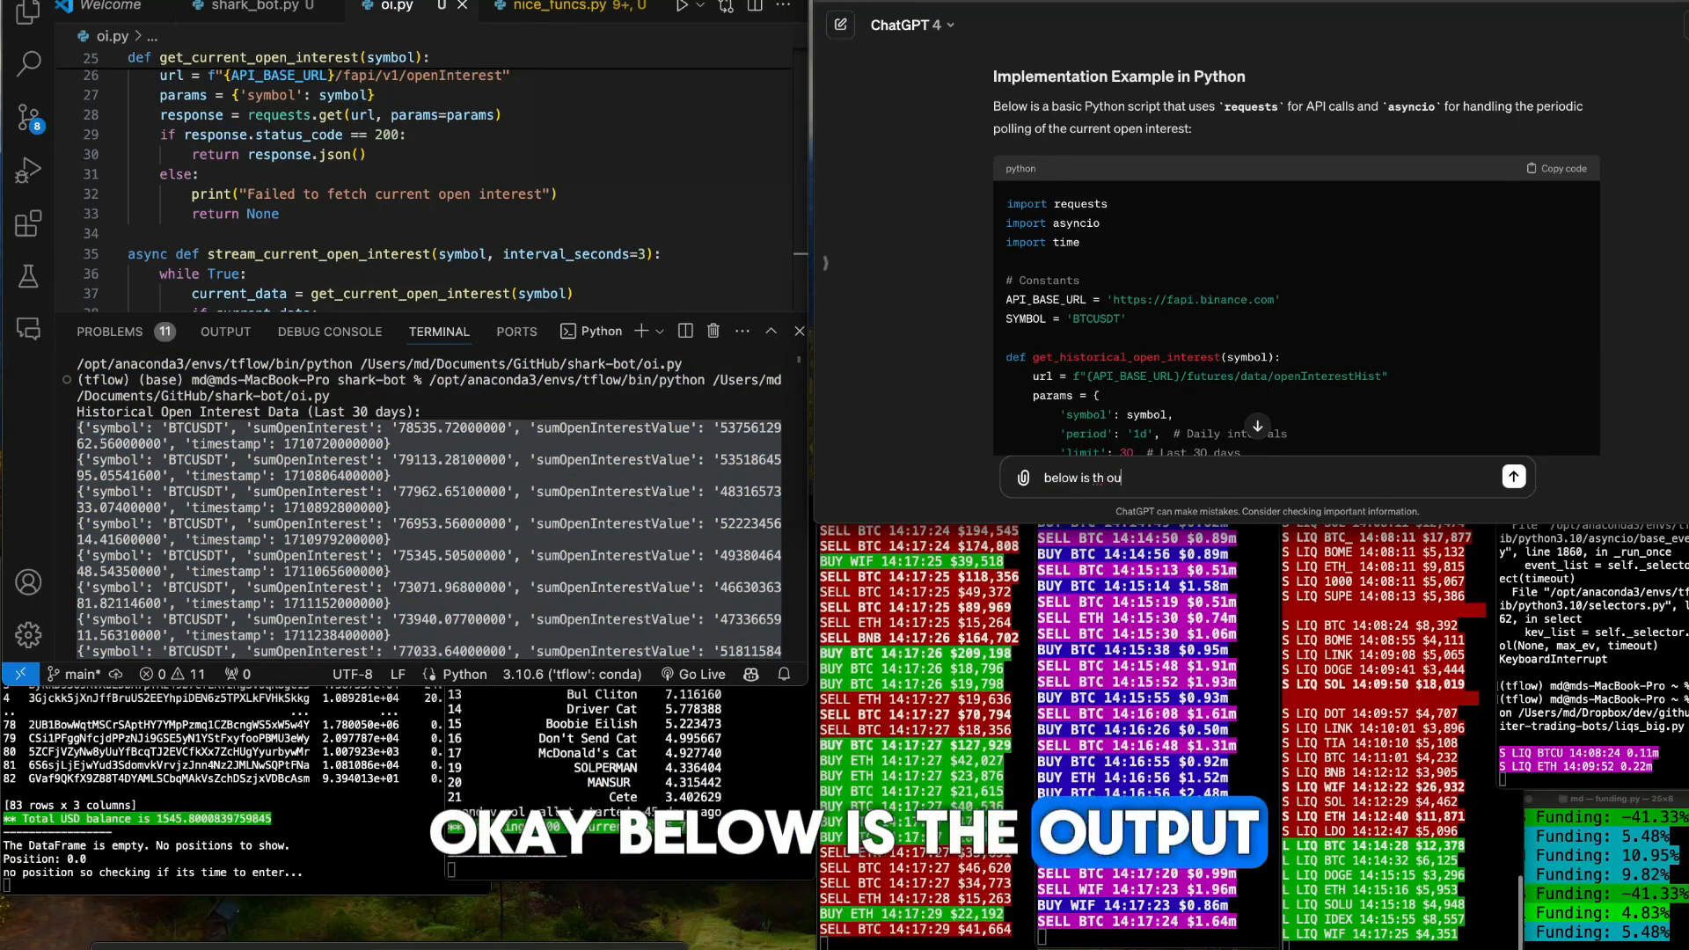
key("BackSpace")
key("BackSpace")
key("BackSpace")
type("e output")
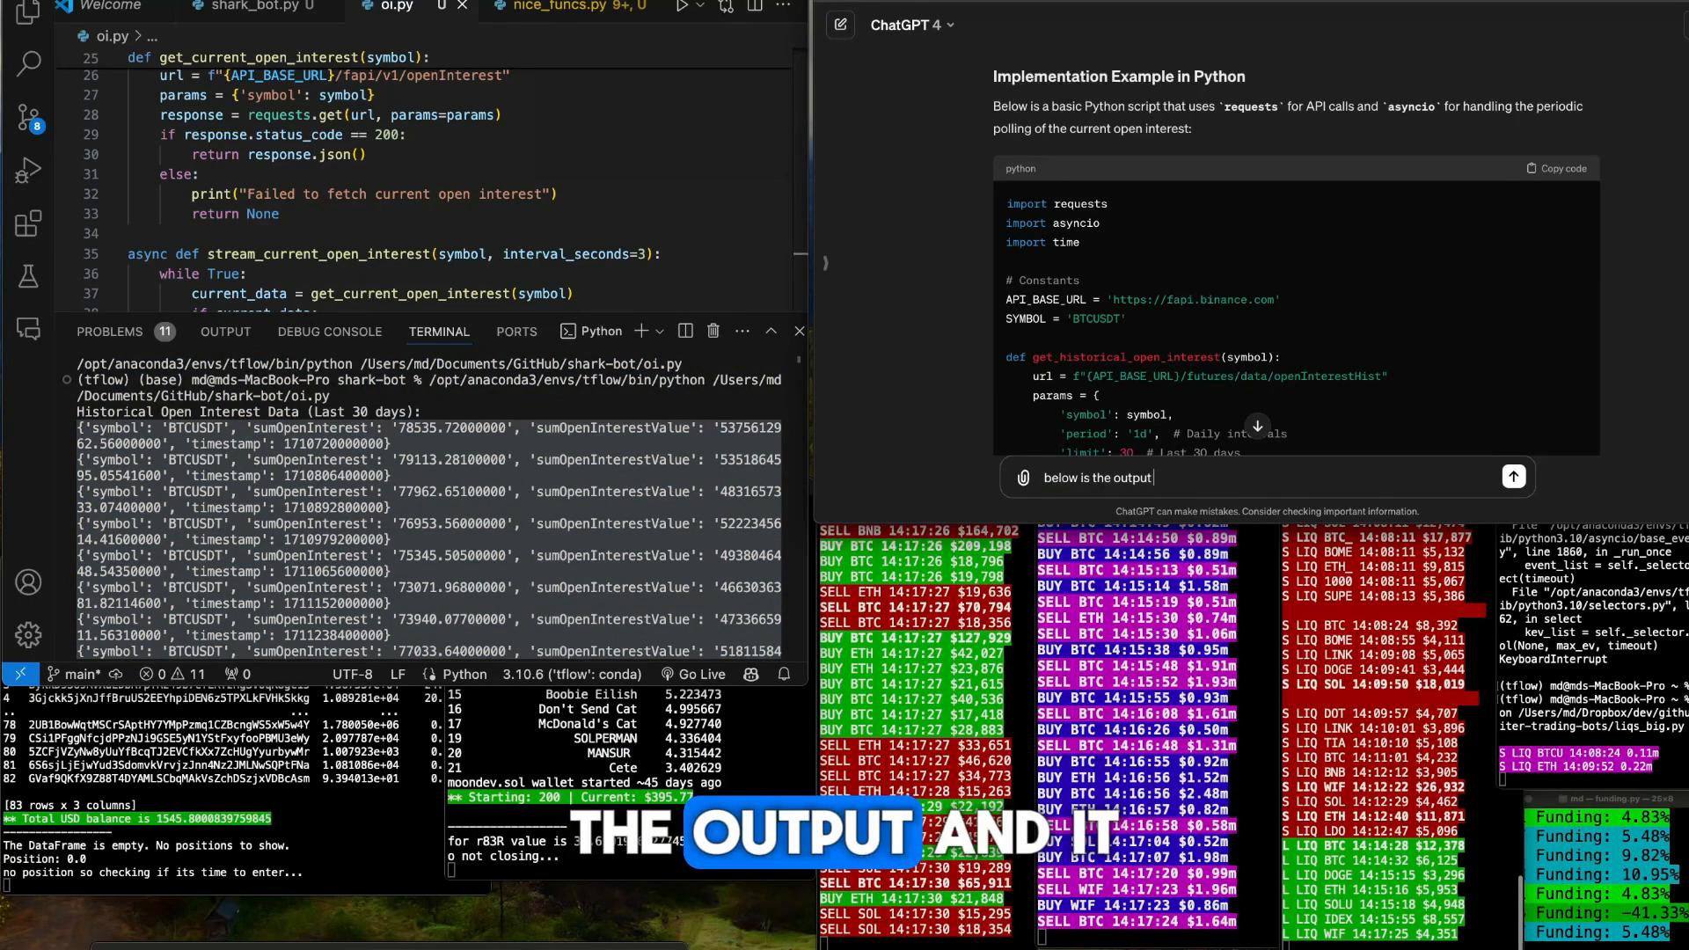
type(" and it looks like")
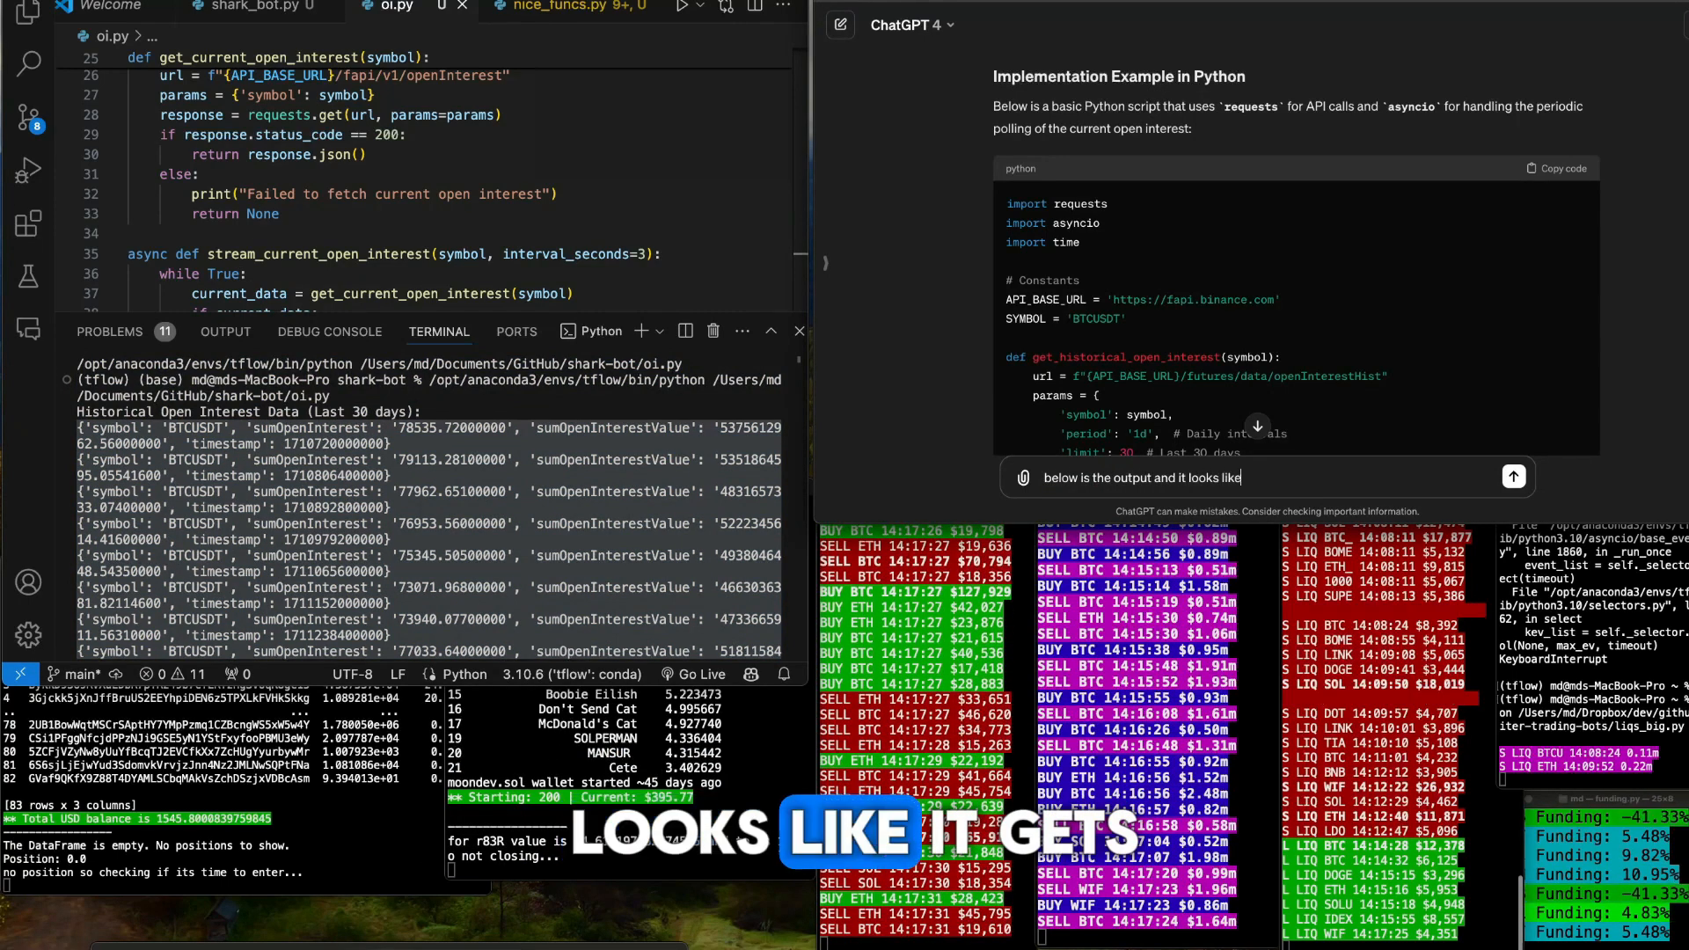
type(" it gets the d")
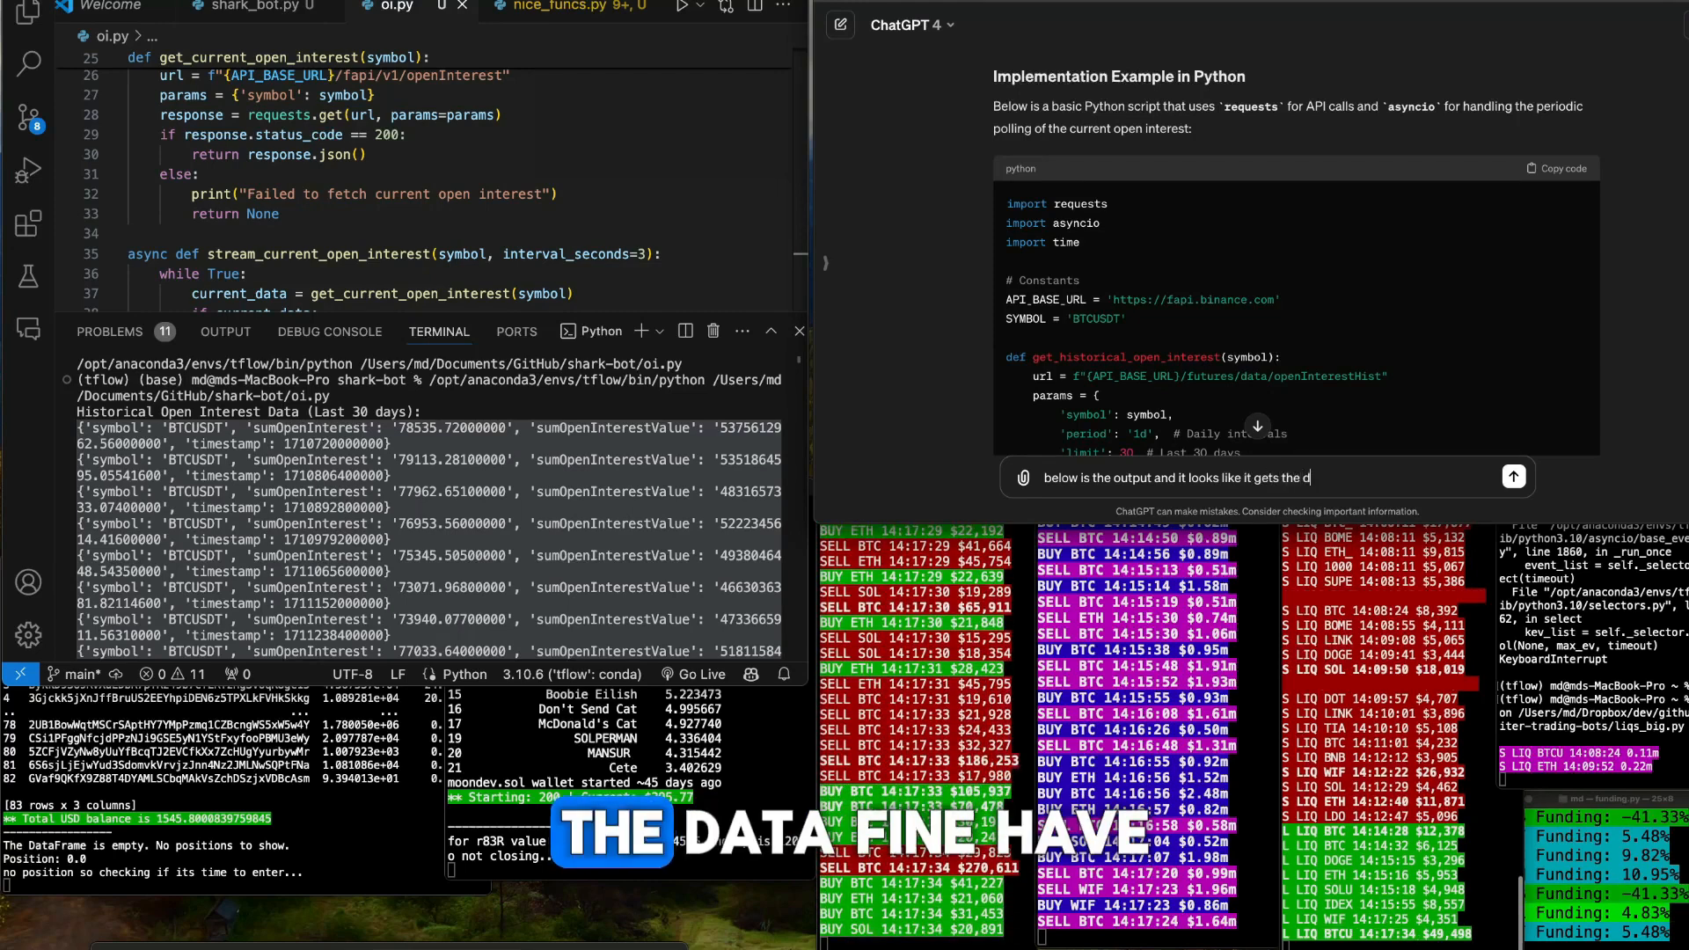
type("ata fine... have")
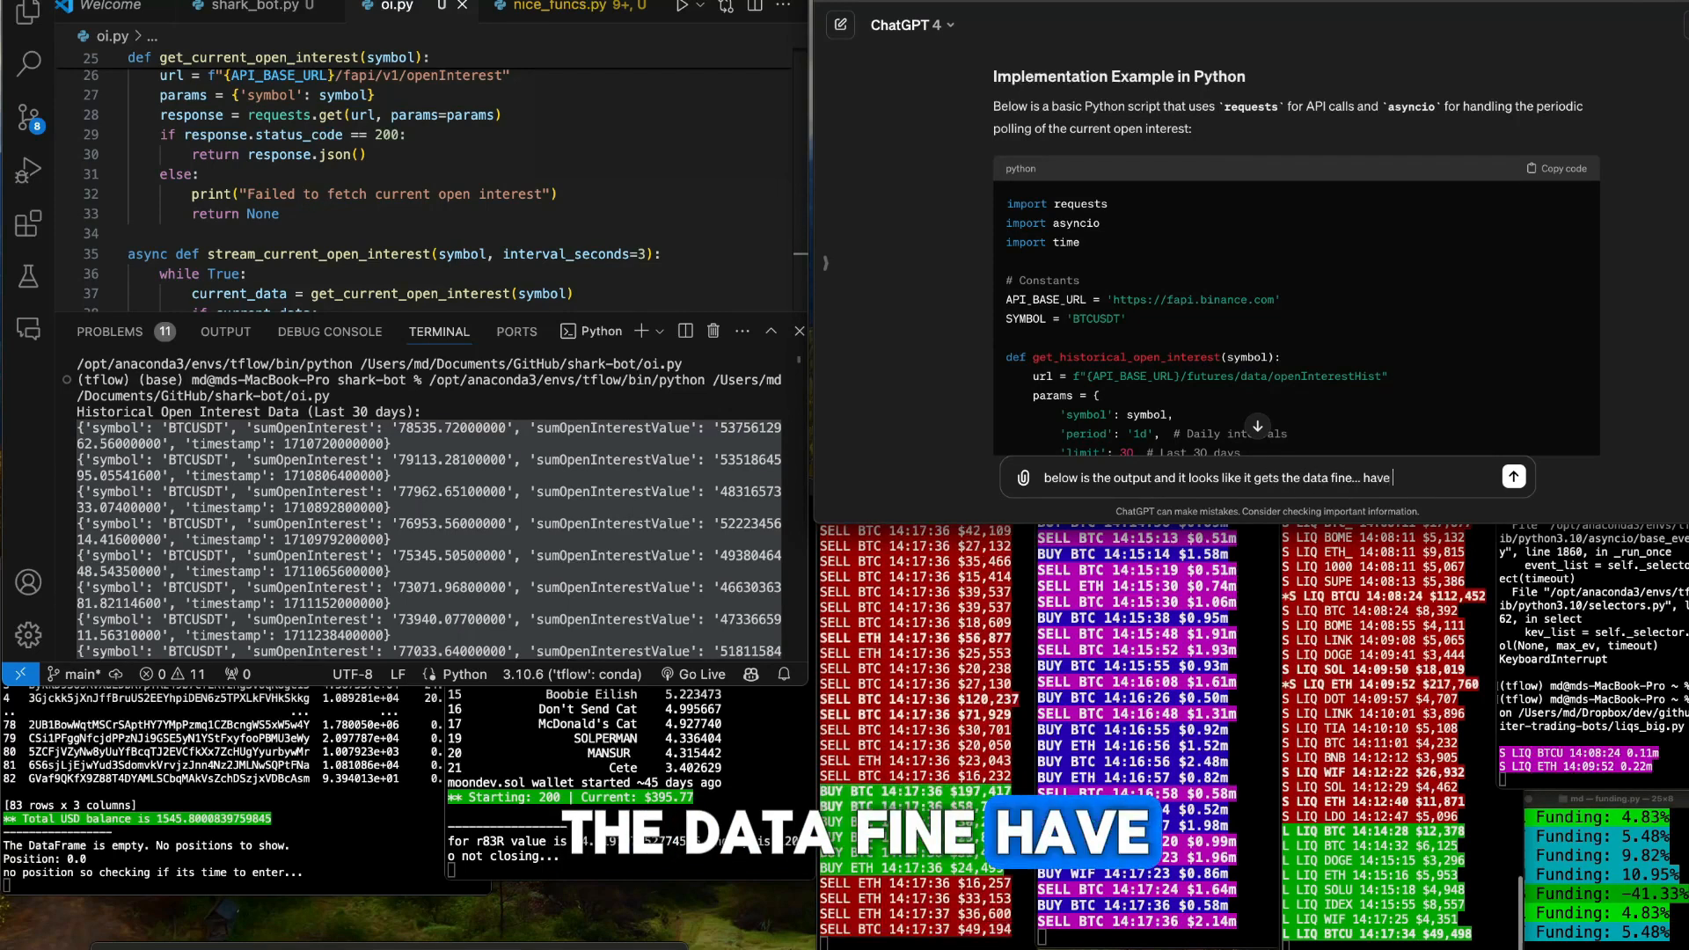
type(" t")
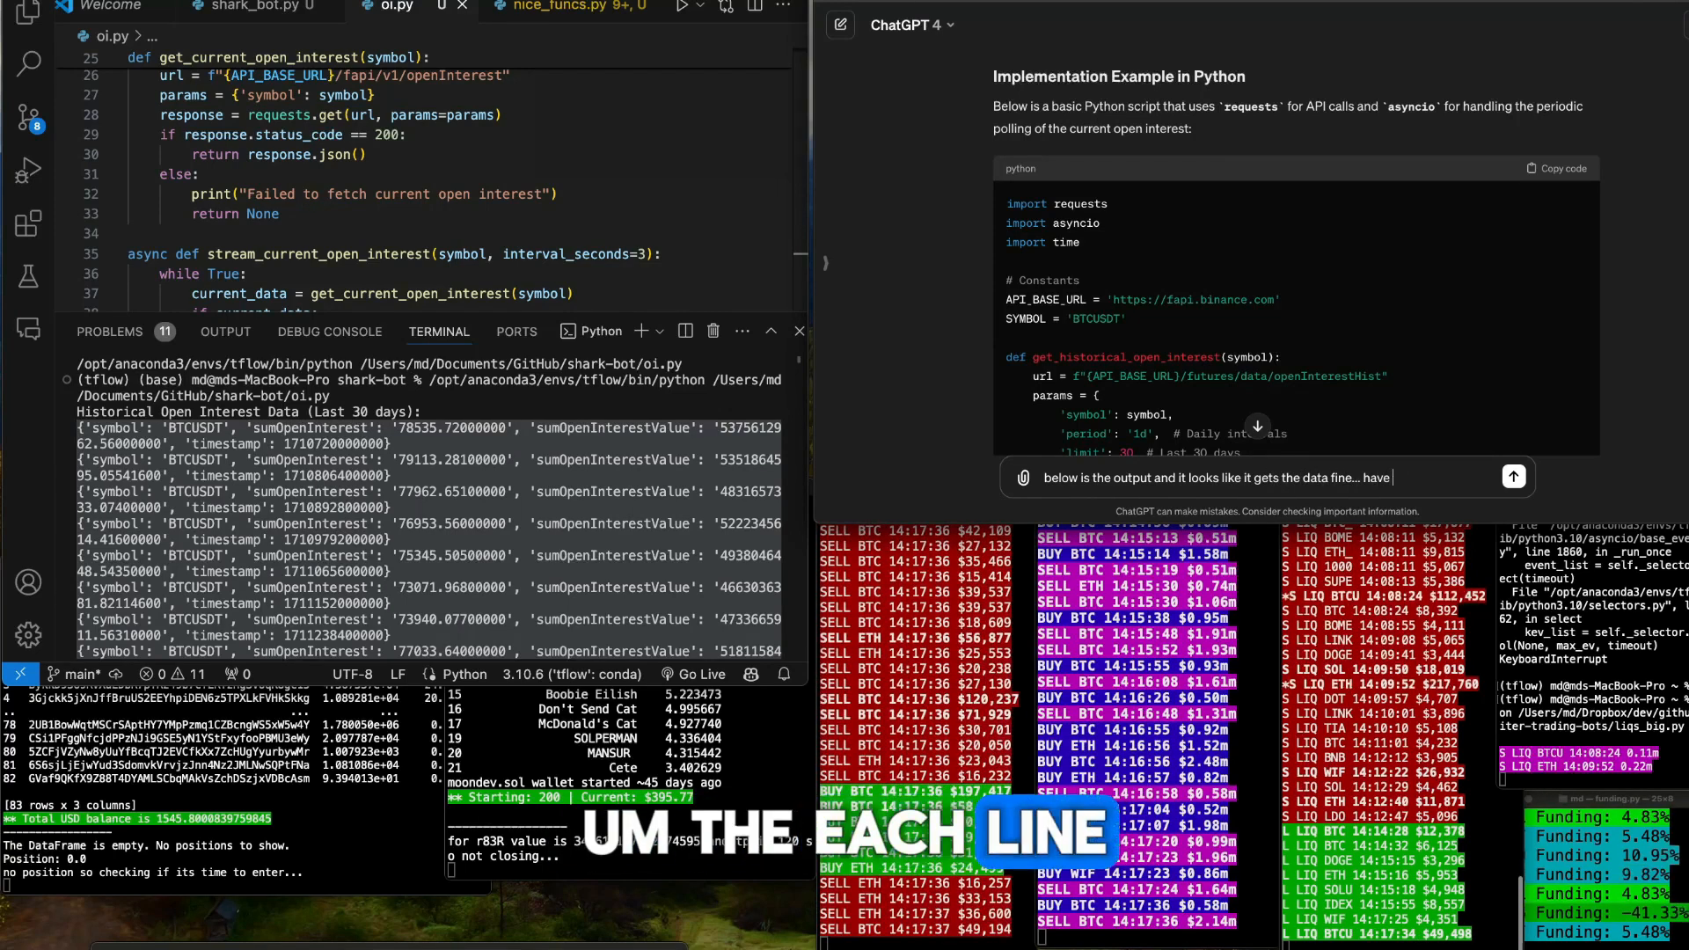
type("ach line of data")
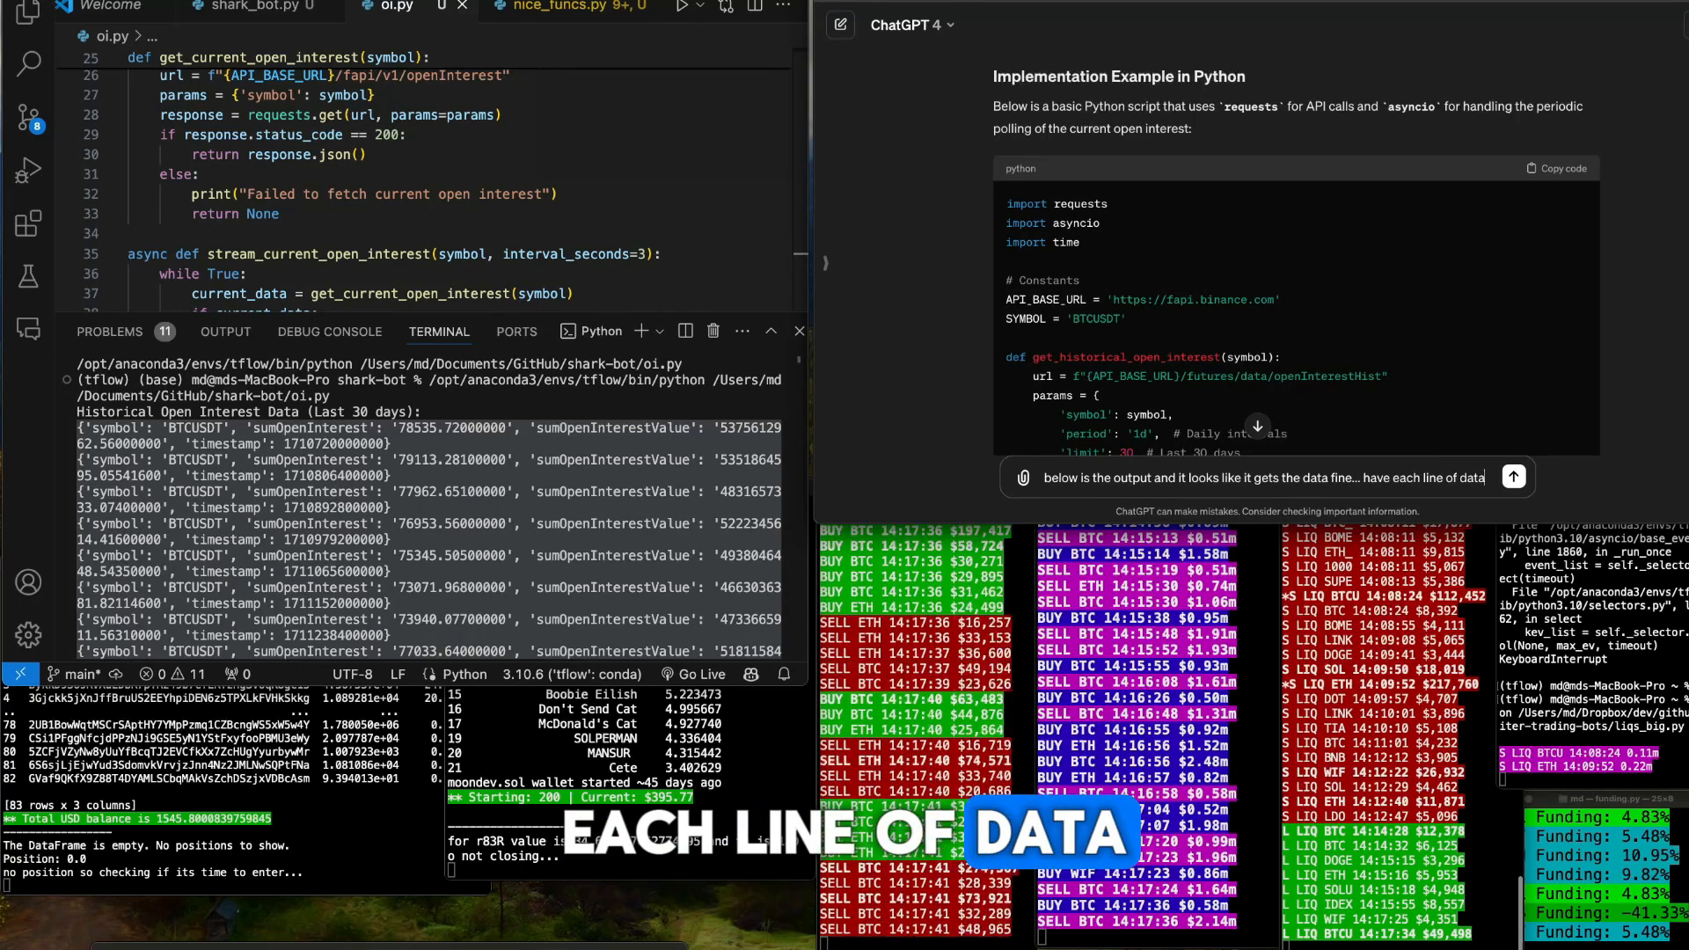
type(", i")
type("ha")
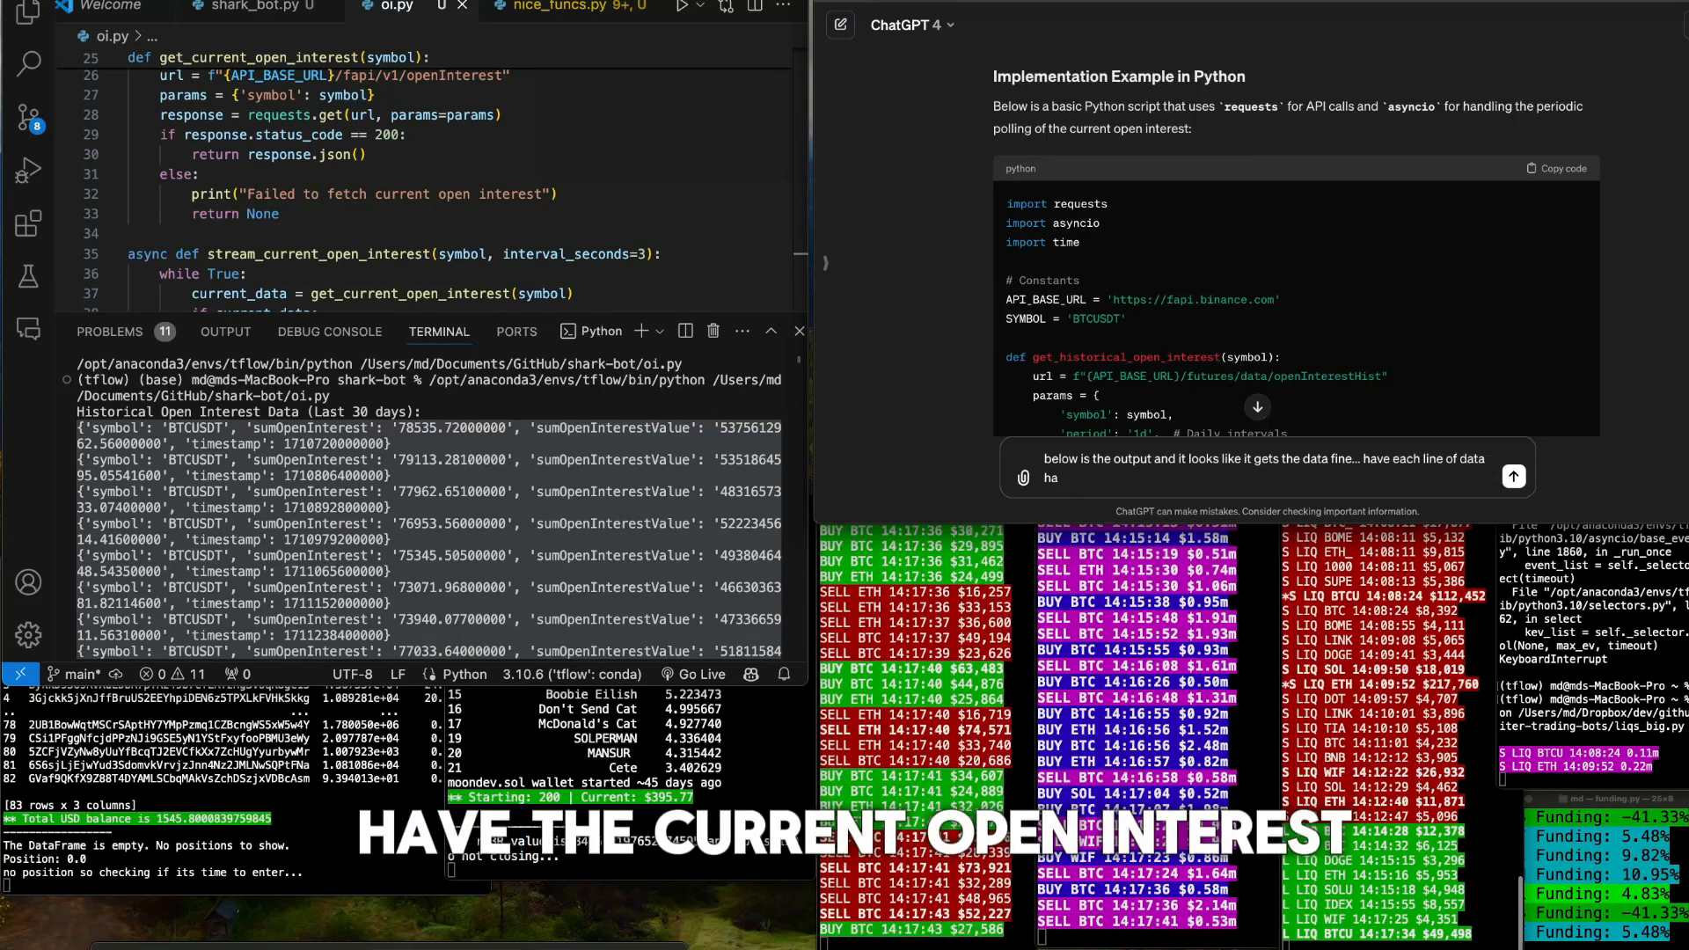
type(" current")
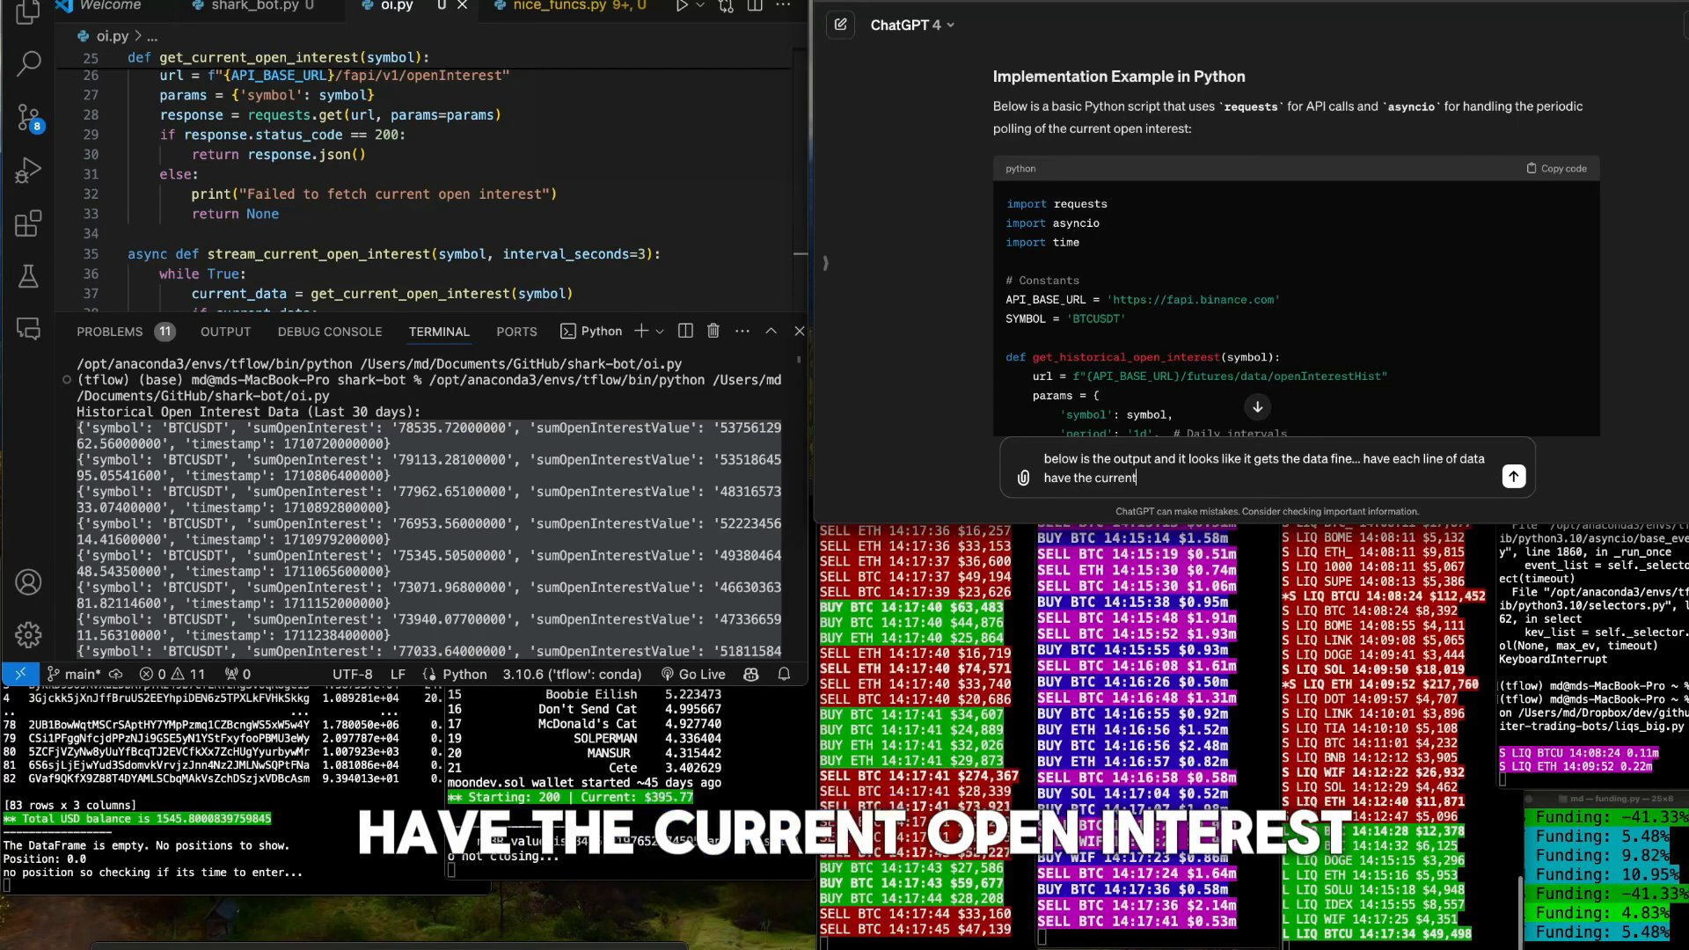
type(" OI,")
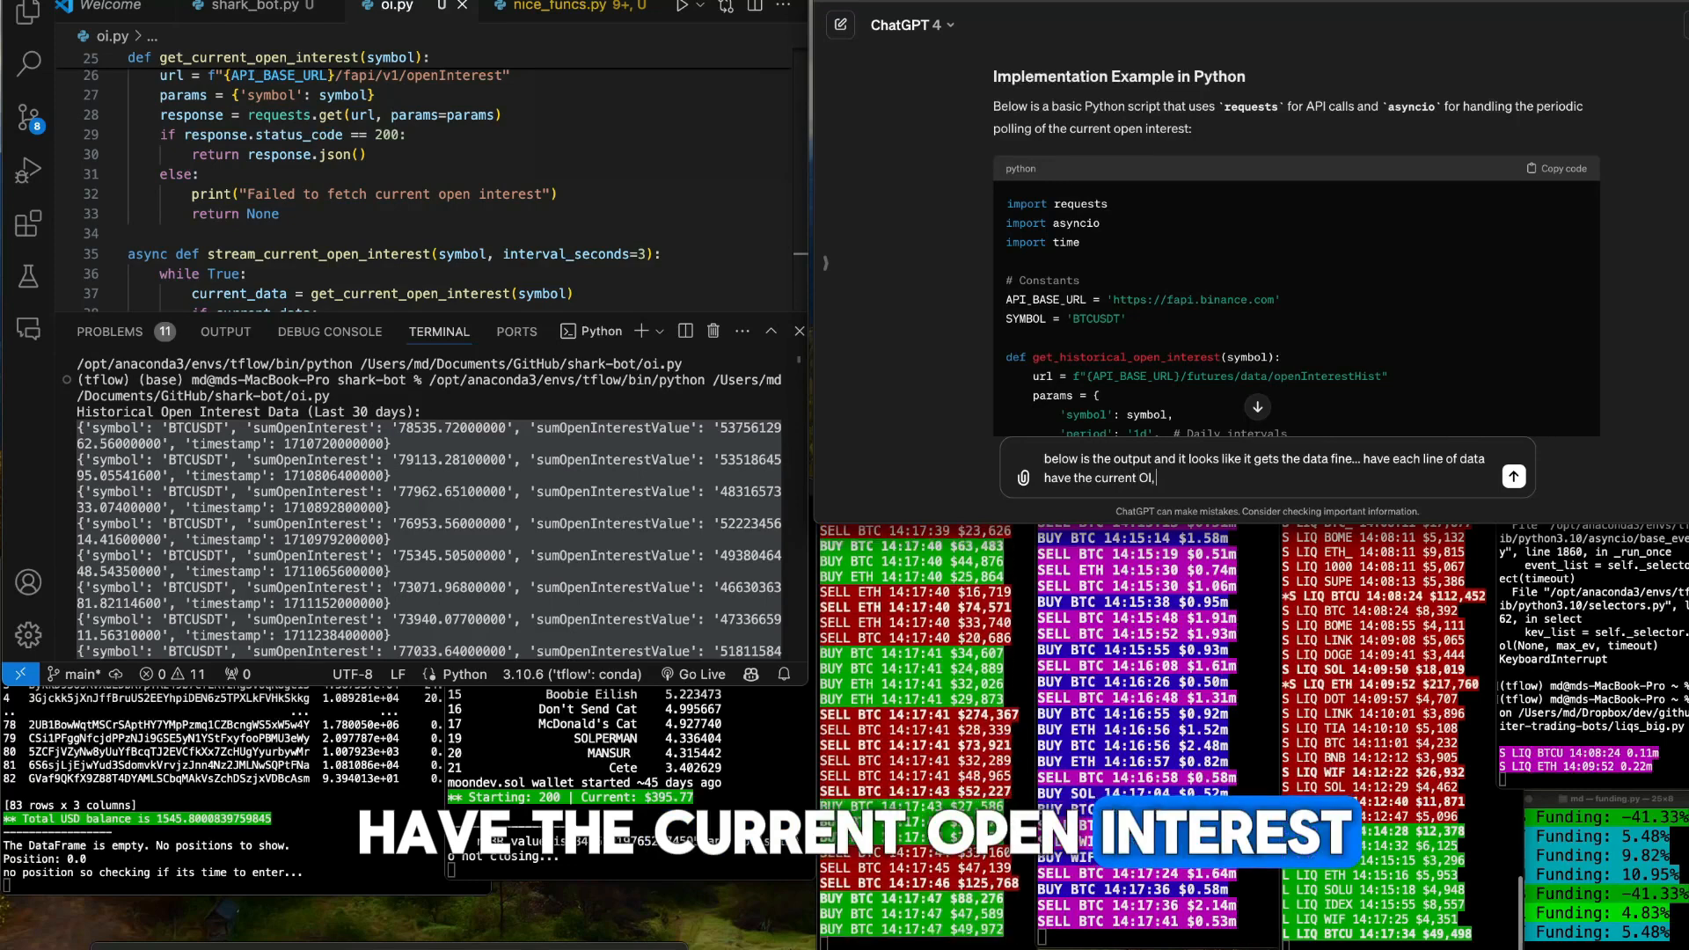
type(" yesterys, 2 d")
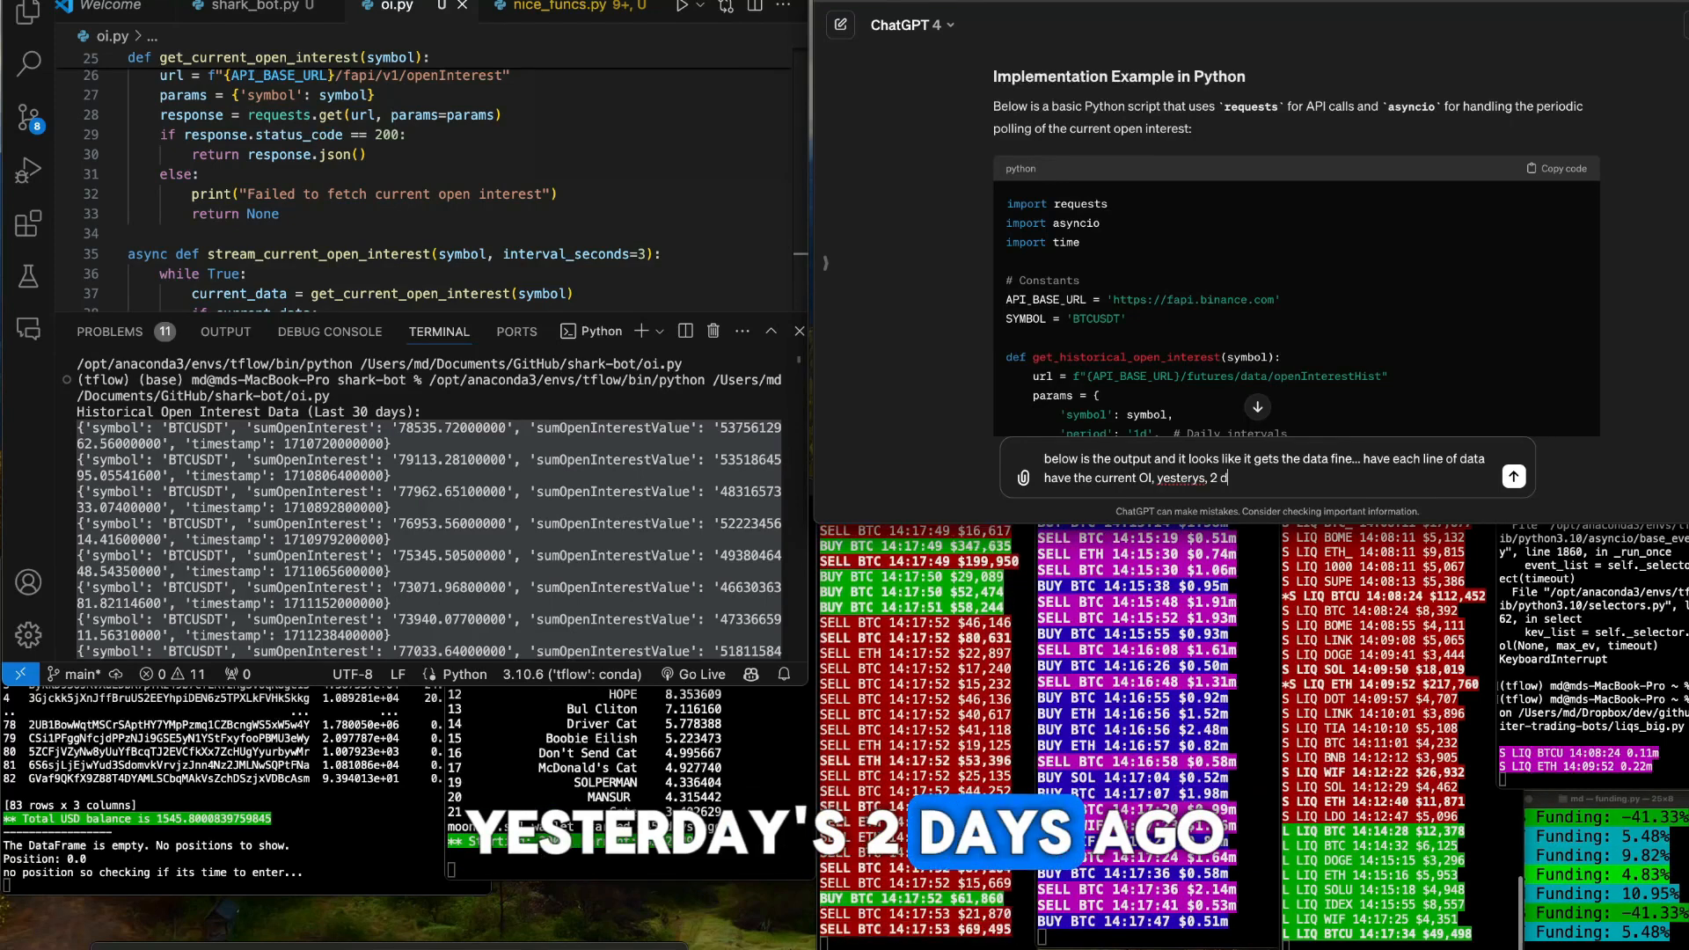
type("ays ago, 3")
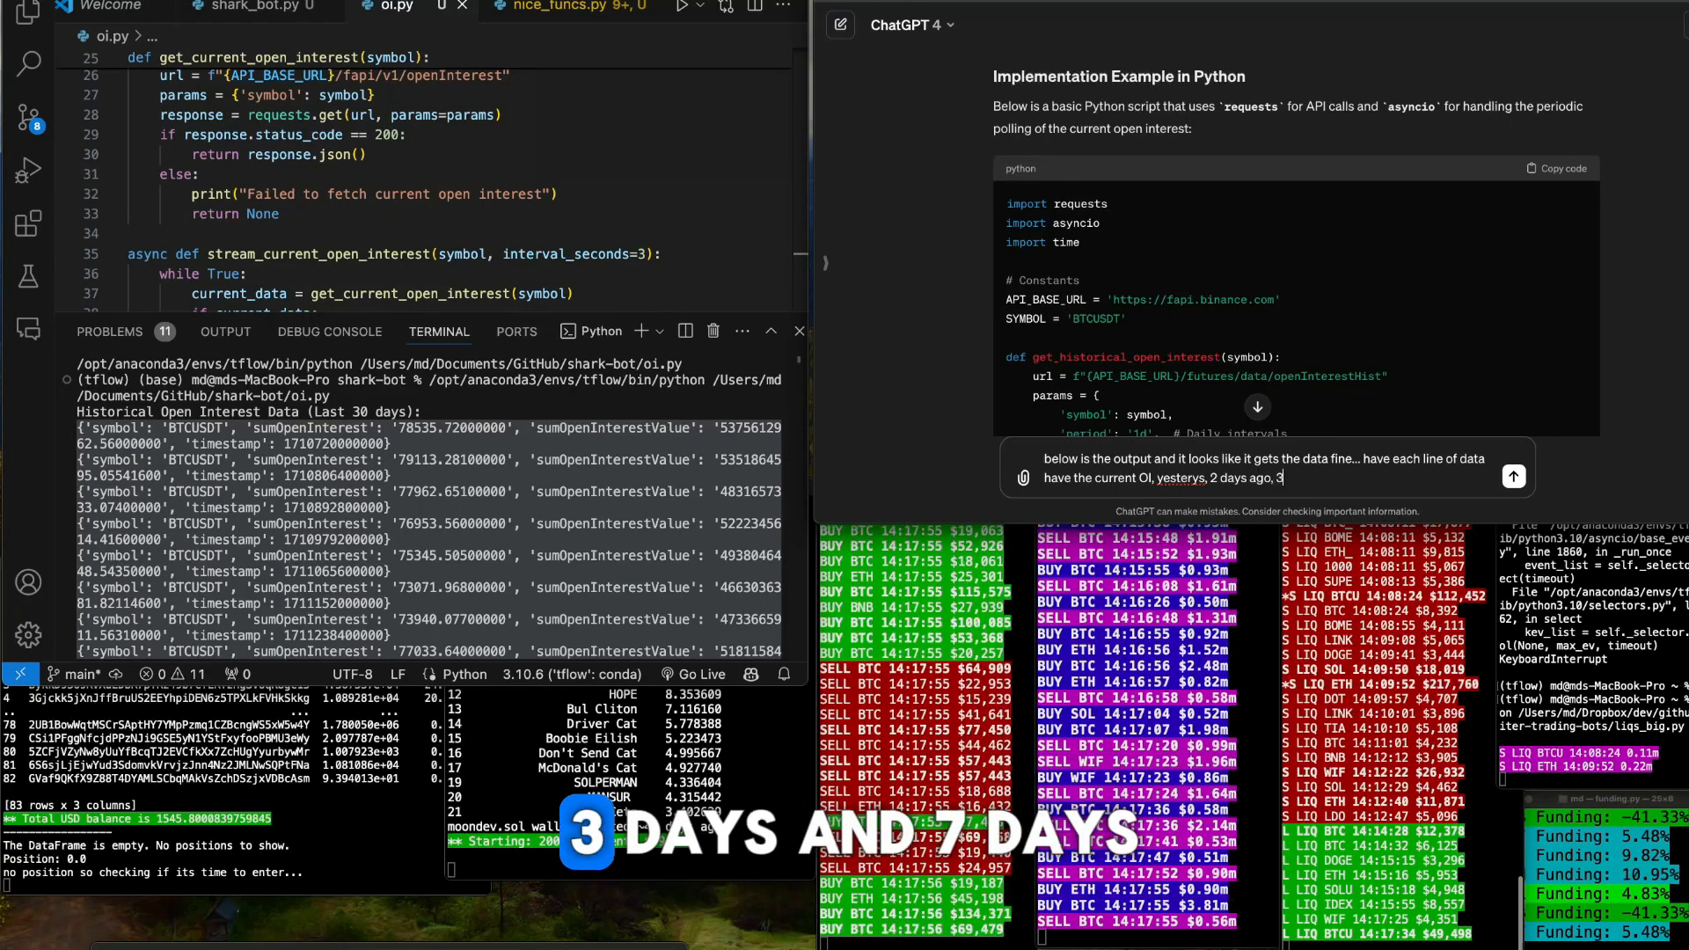
type(" days and 7 d")
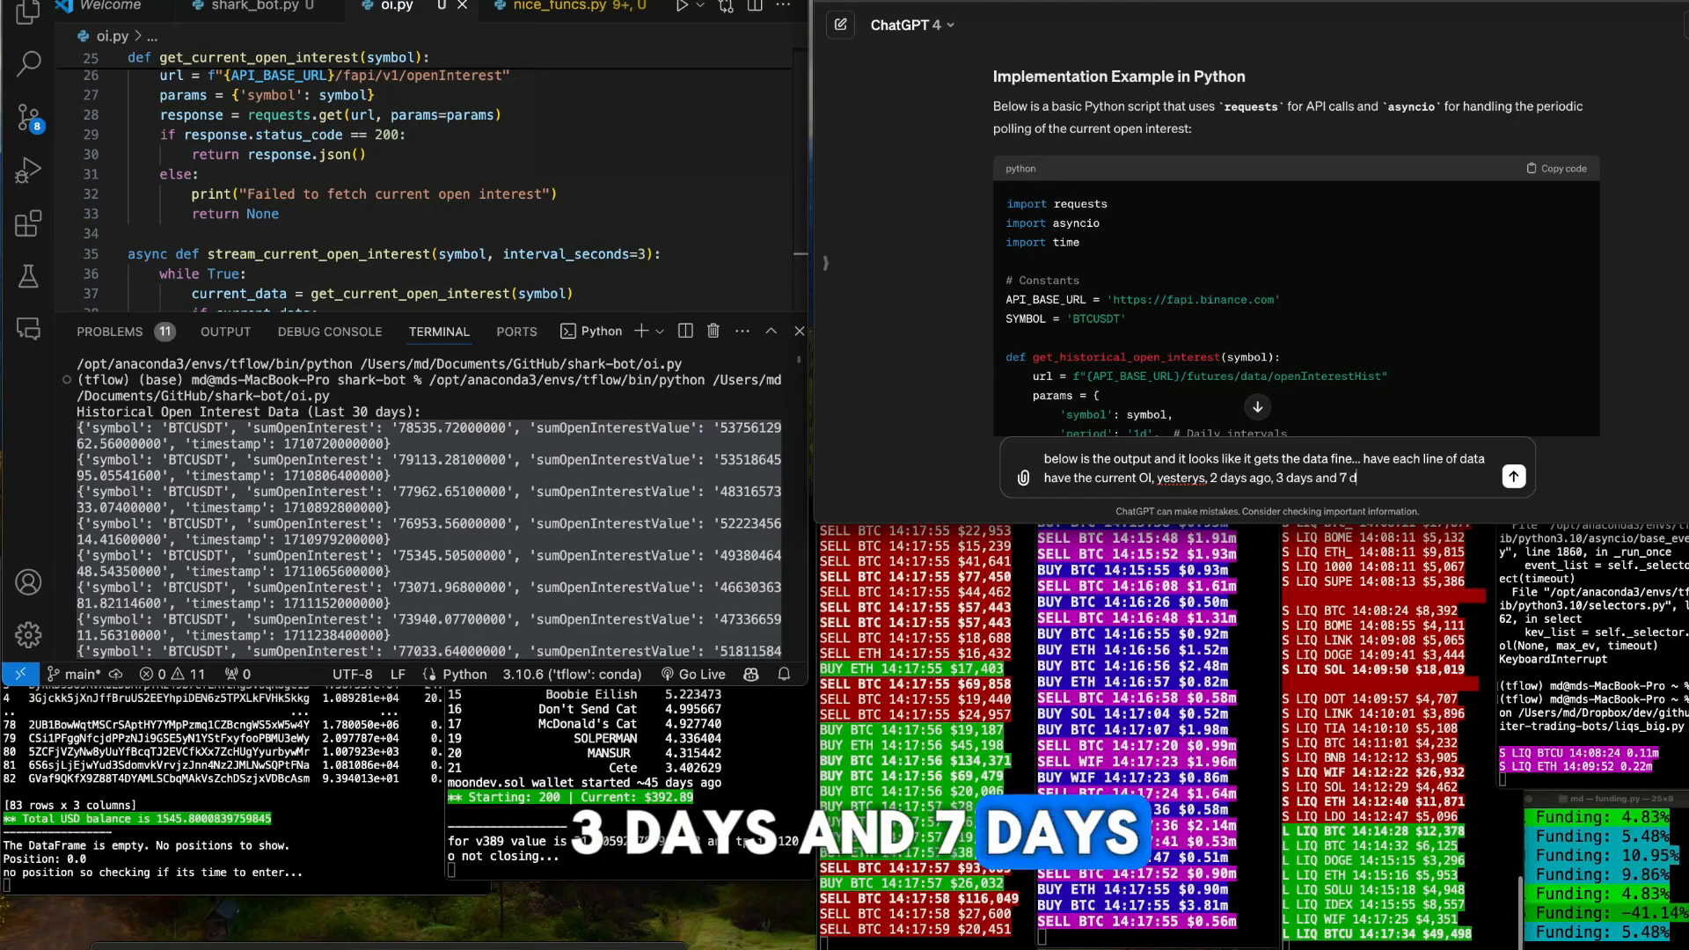
type("ays ago")
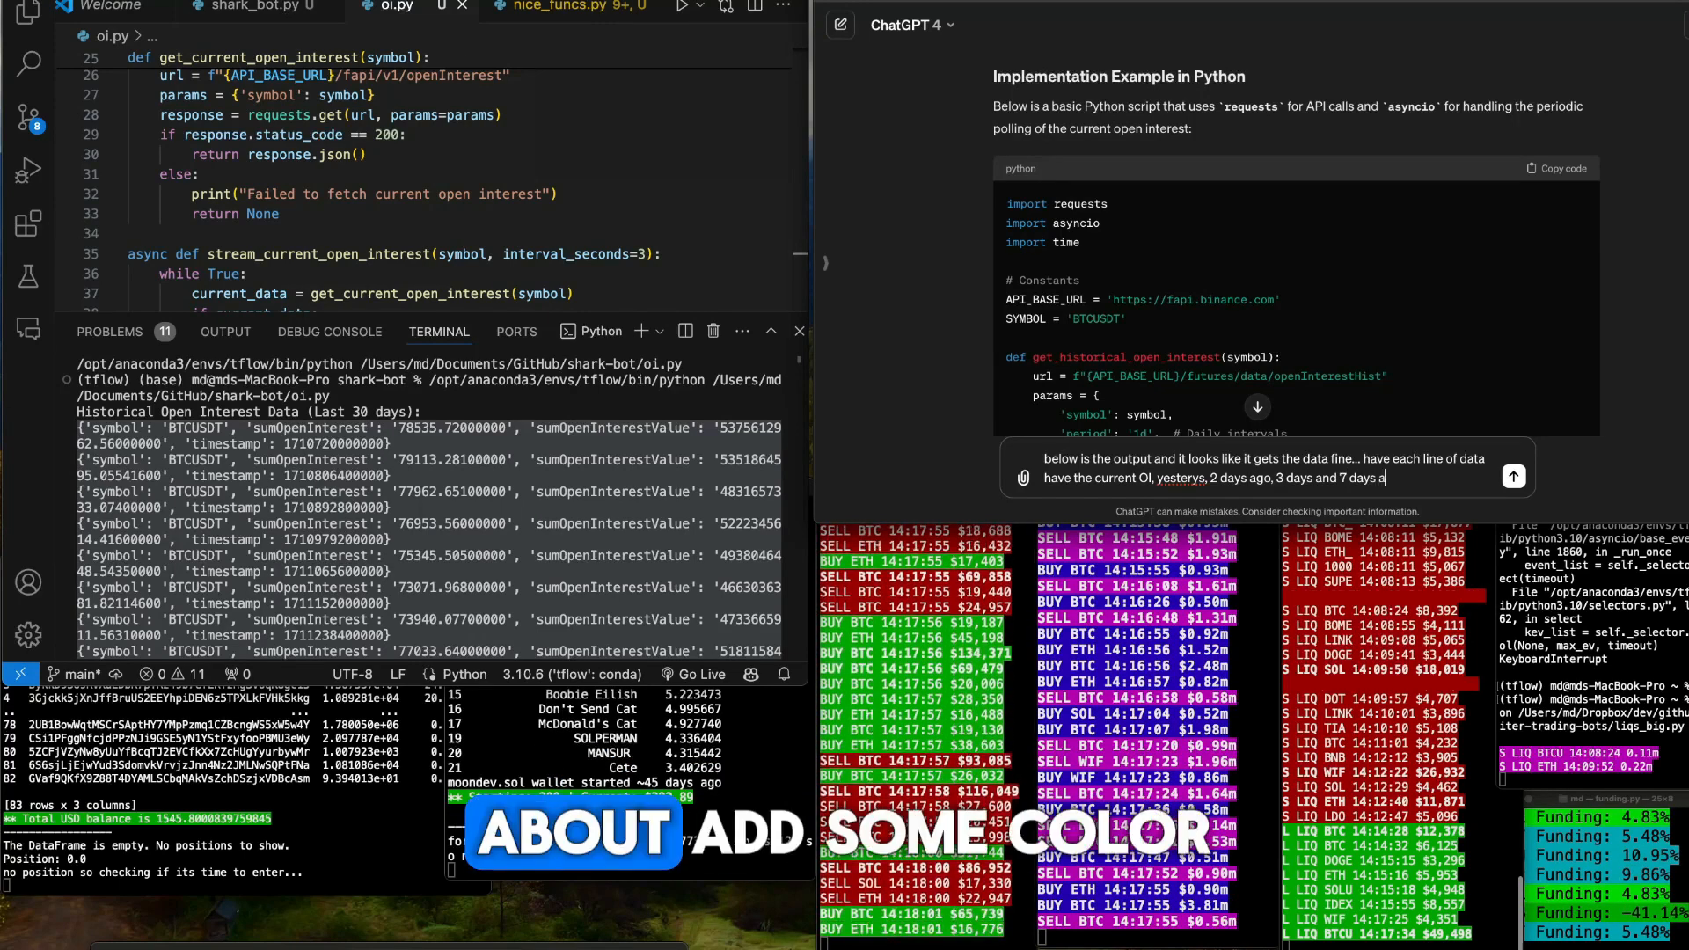
Send ChatGPT a request for current OI beside yesterday, 2, 3 and 7 days ago, kept short
key("shift+Return")
key("ctrl+v")
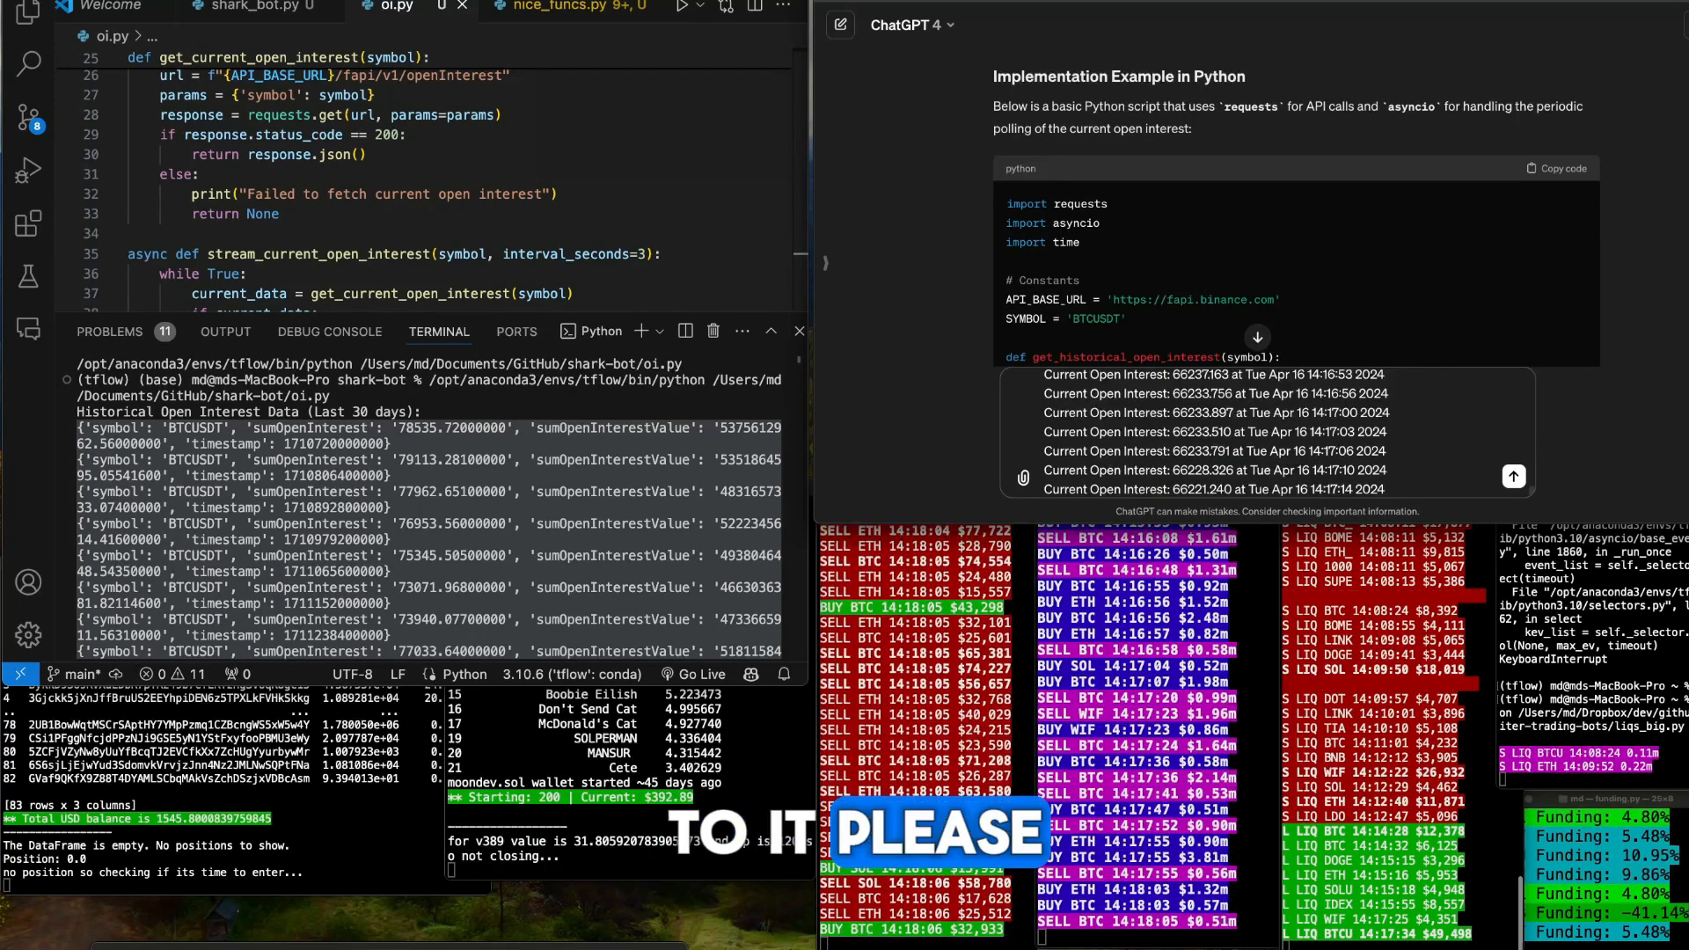
key("ctrl+z")
type(". instead o")
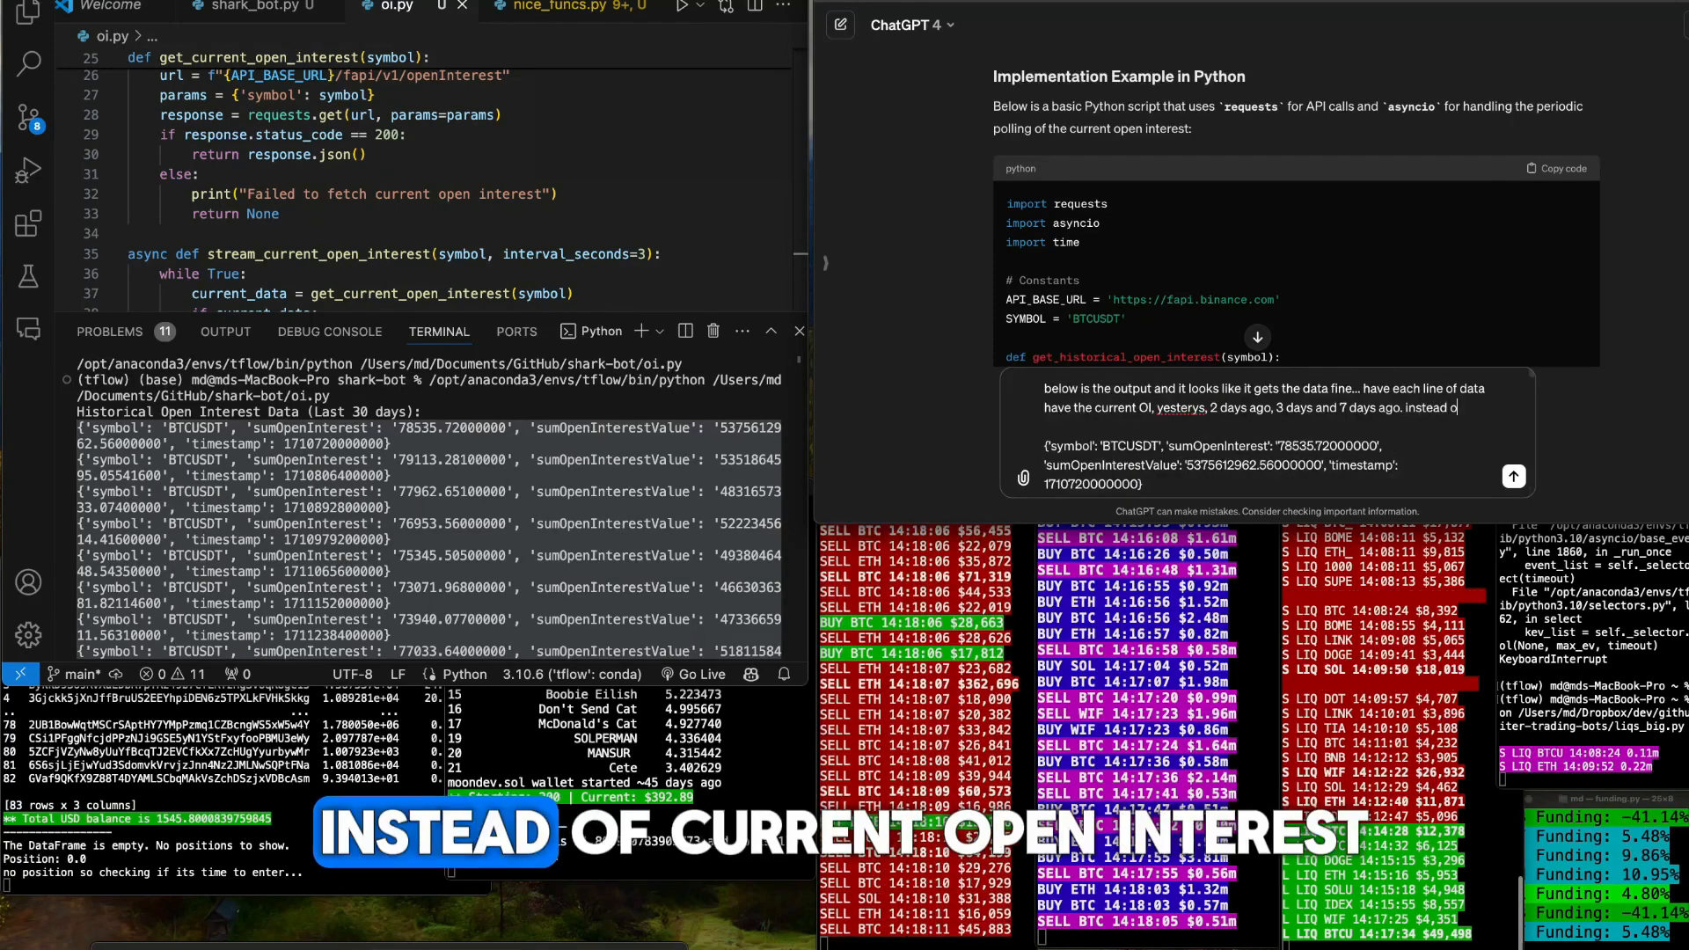
type("f Current Open Insteres")
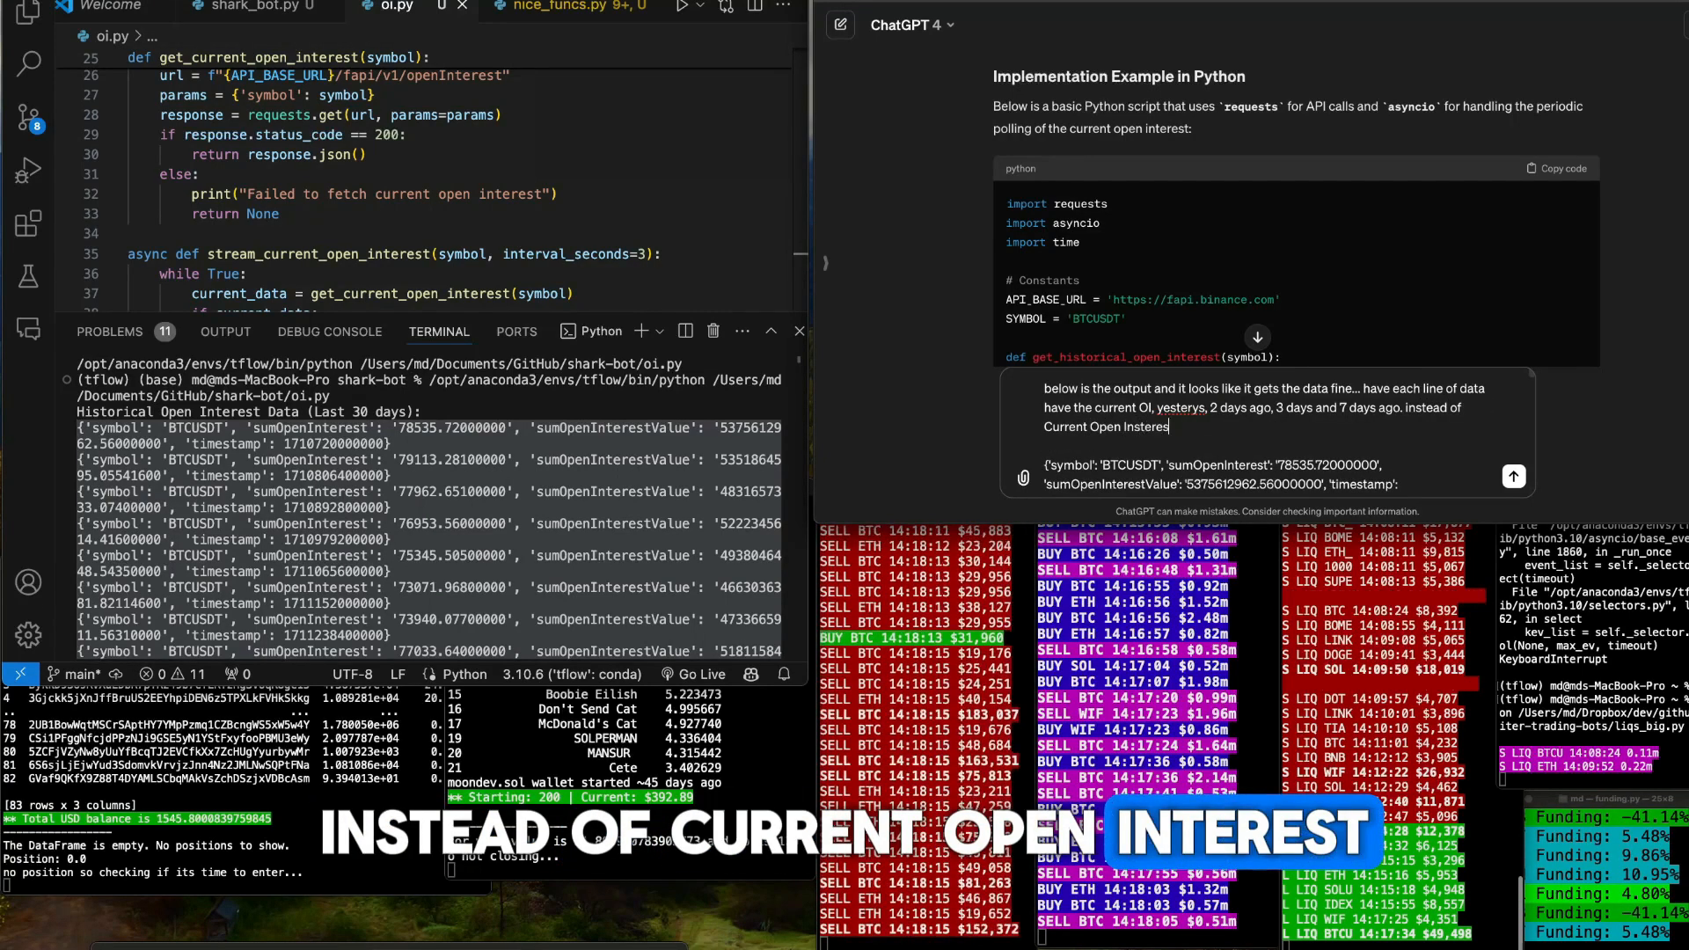
type("t just OI")
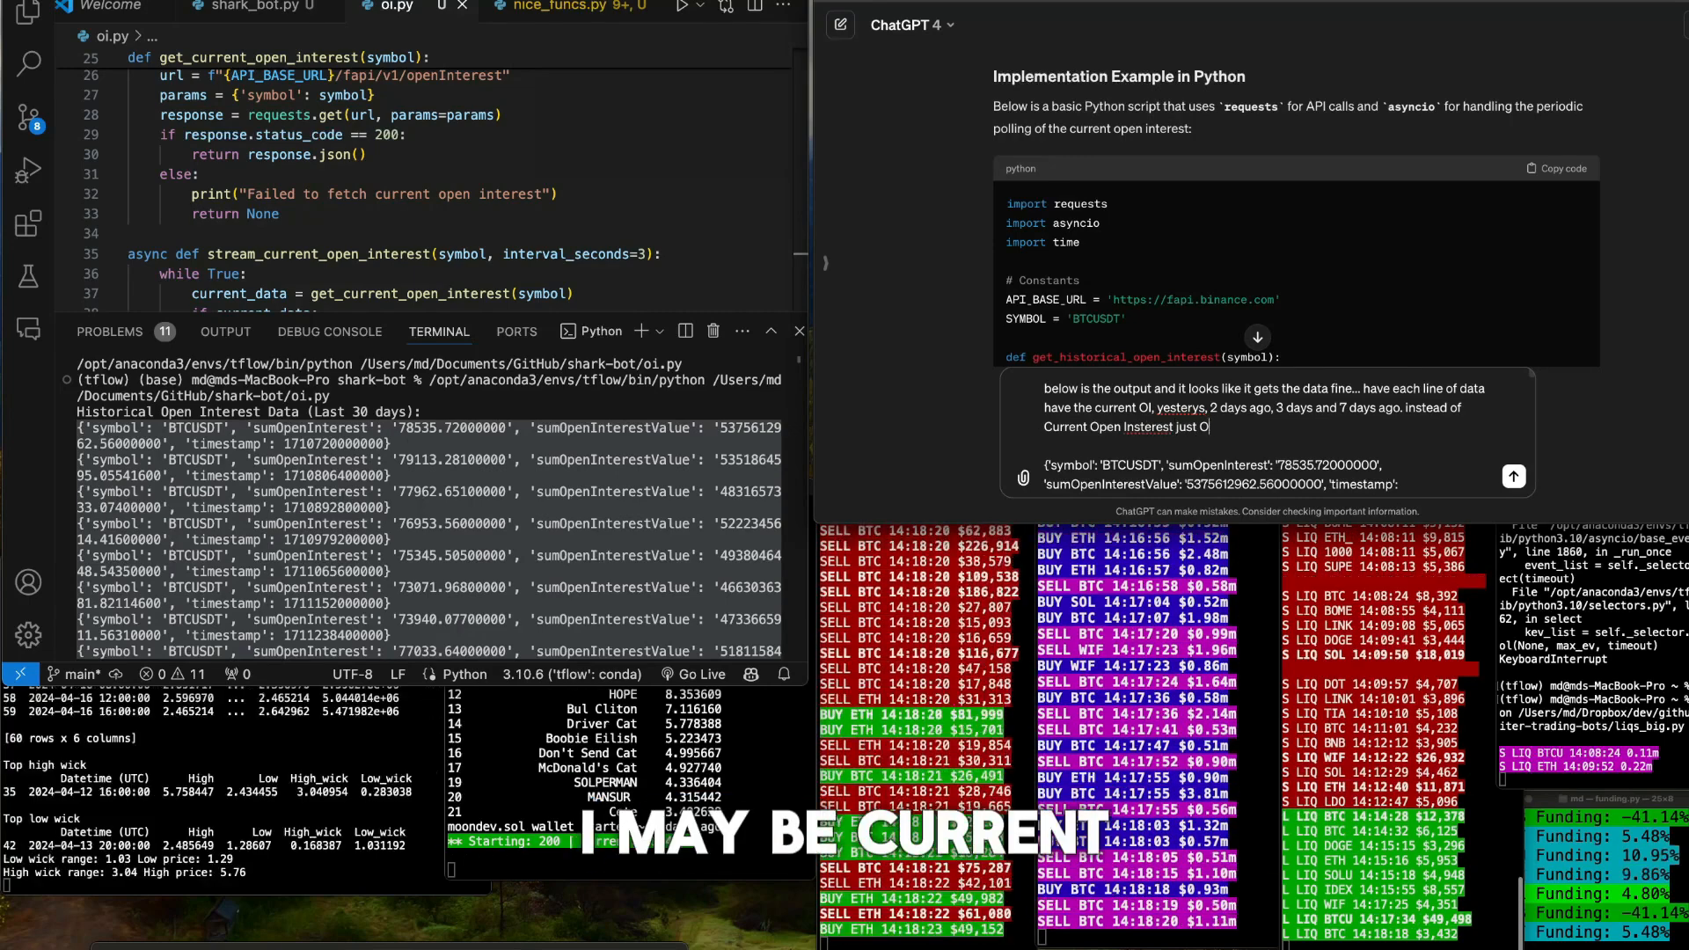
key("BackSpace")
type("urrent OI... and short")
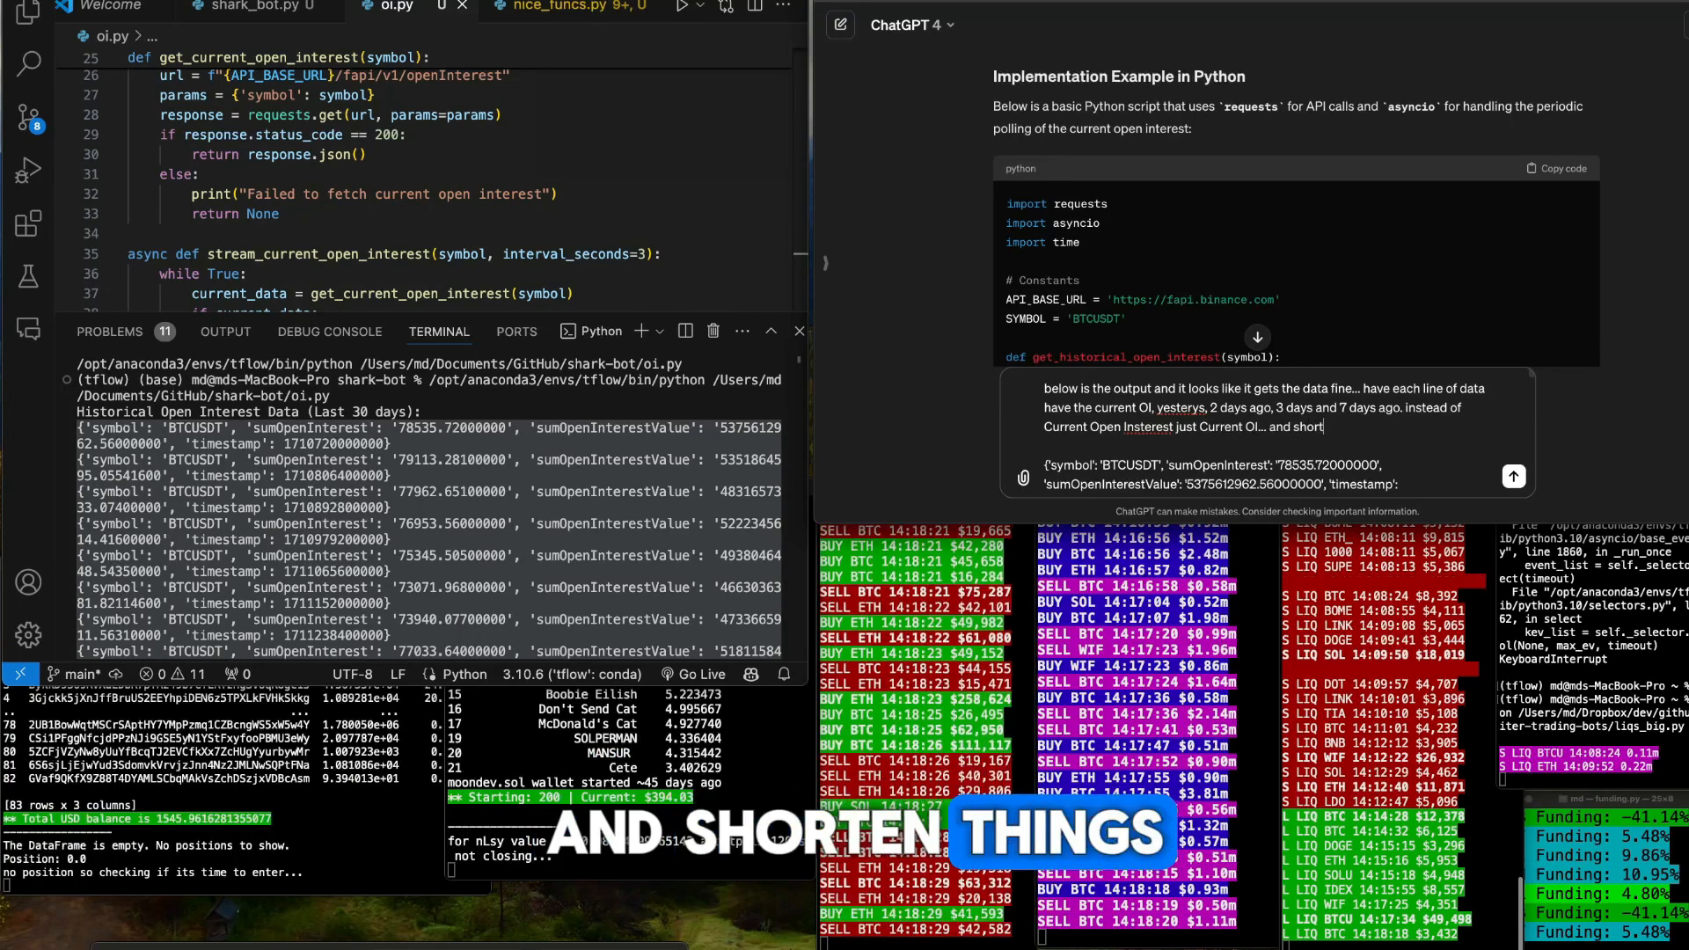
key("BackSpace")
key("BackSpace")
key("BackSpace")
key("BackSpace")
key("BackSpace")
type("keep things shor")
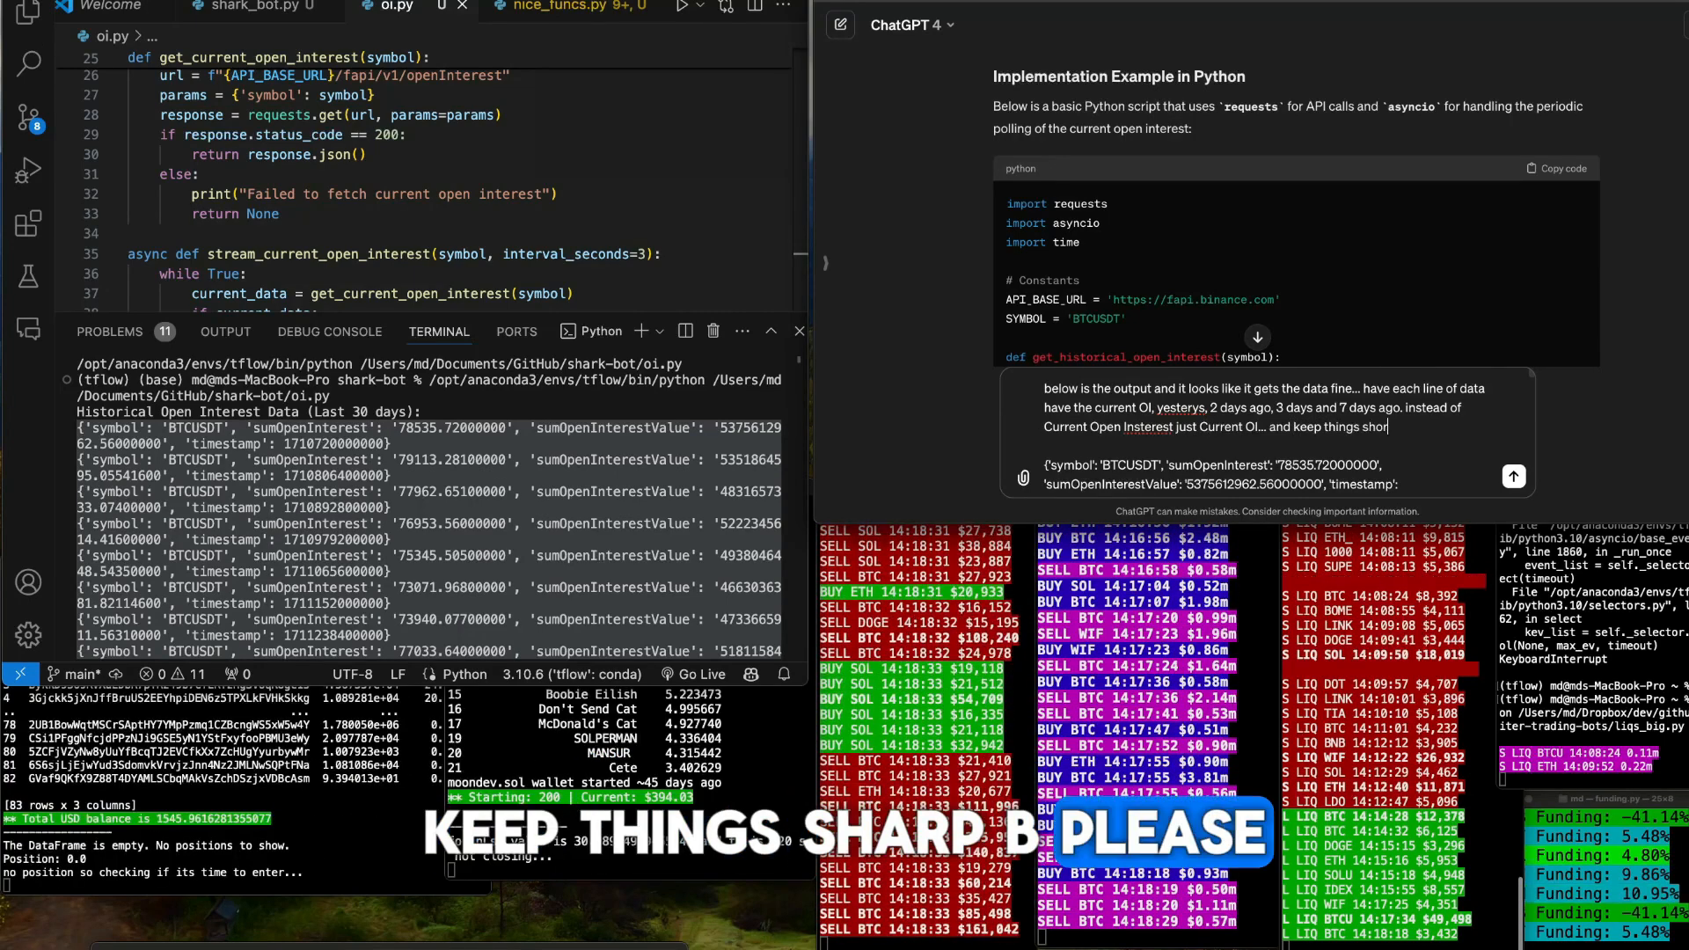
type("t b please please")
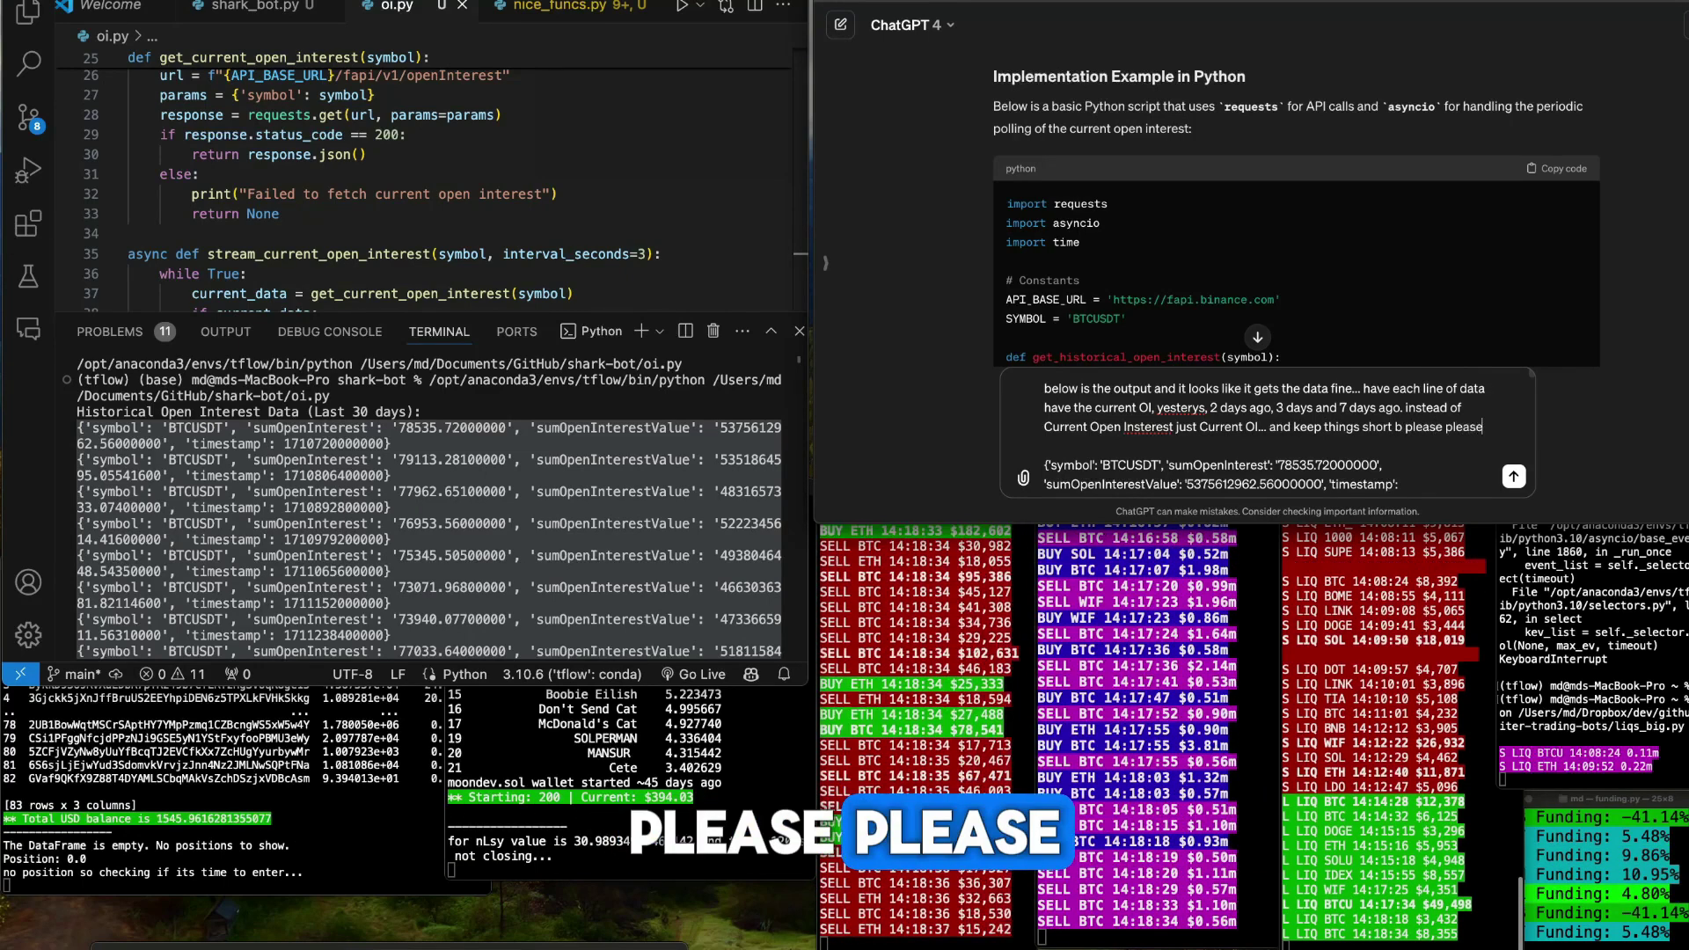
key("Return")
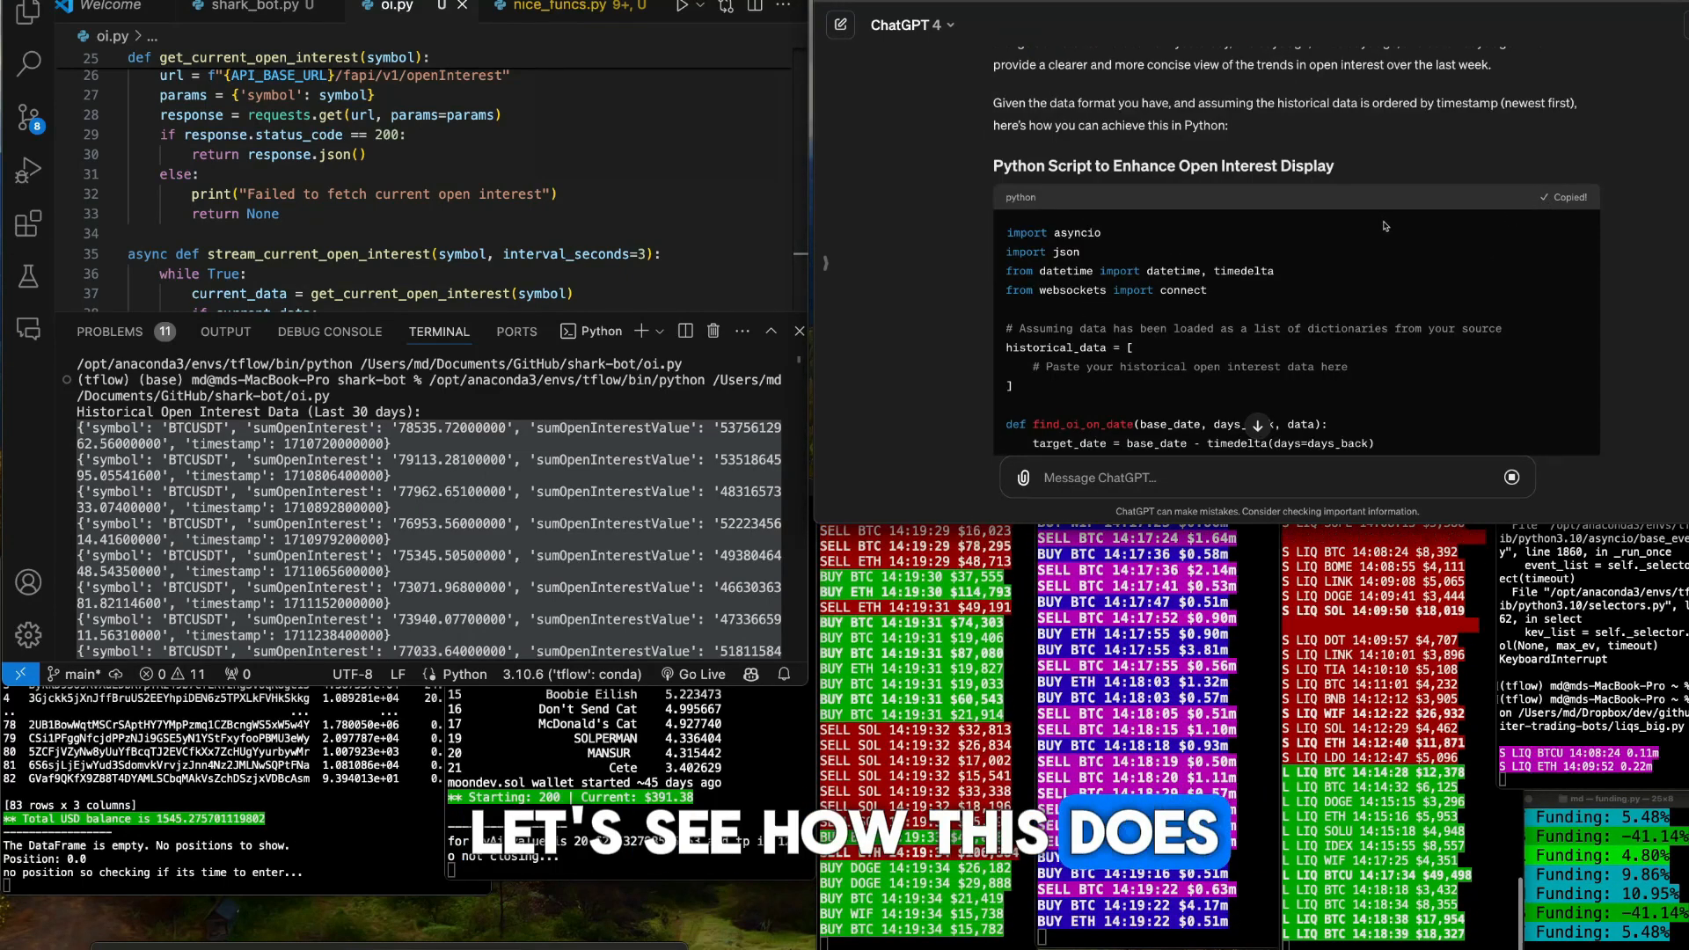
scroll(1497, 211, "down", 3)
Replace all of oi.py with the enhanced multi-day script and enlarge the terminal panel
left_click(714, 332)
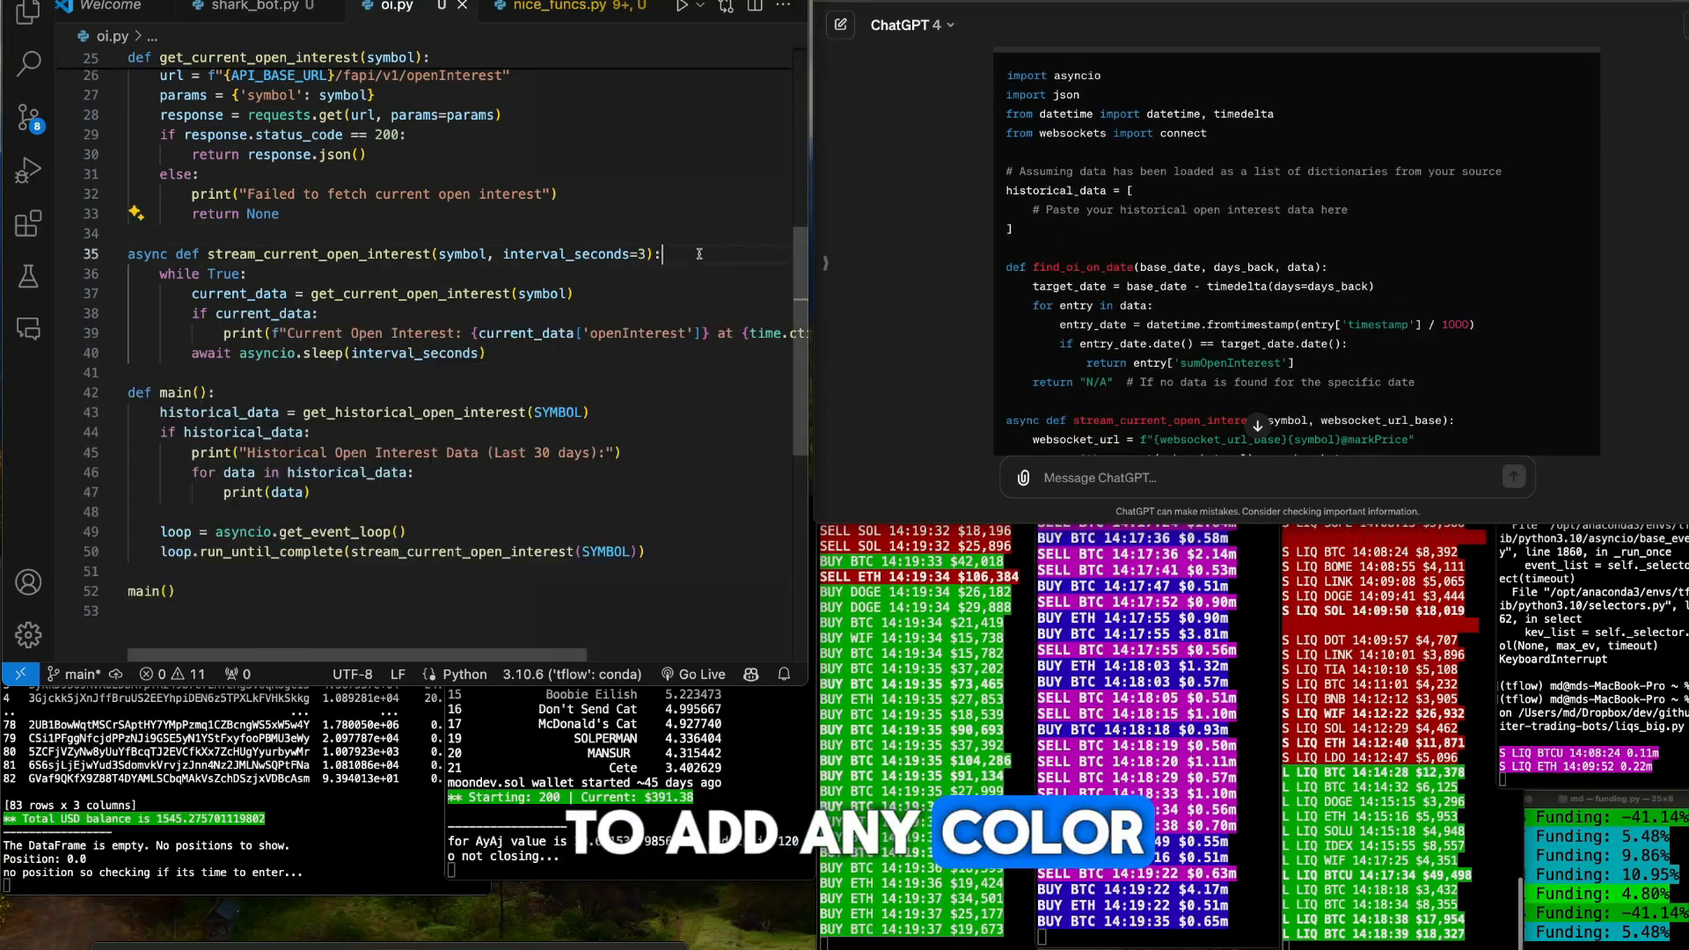
key("ctrl+a")
key("ctrl+v")
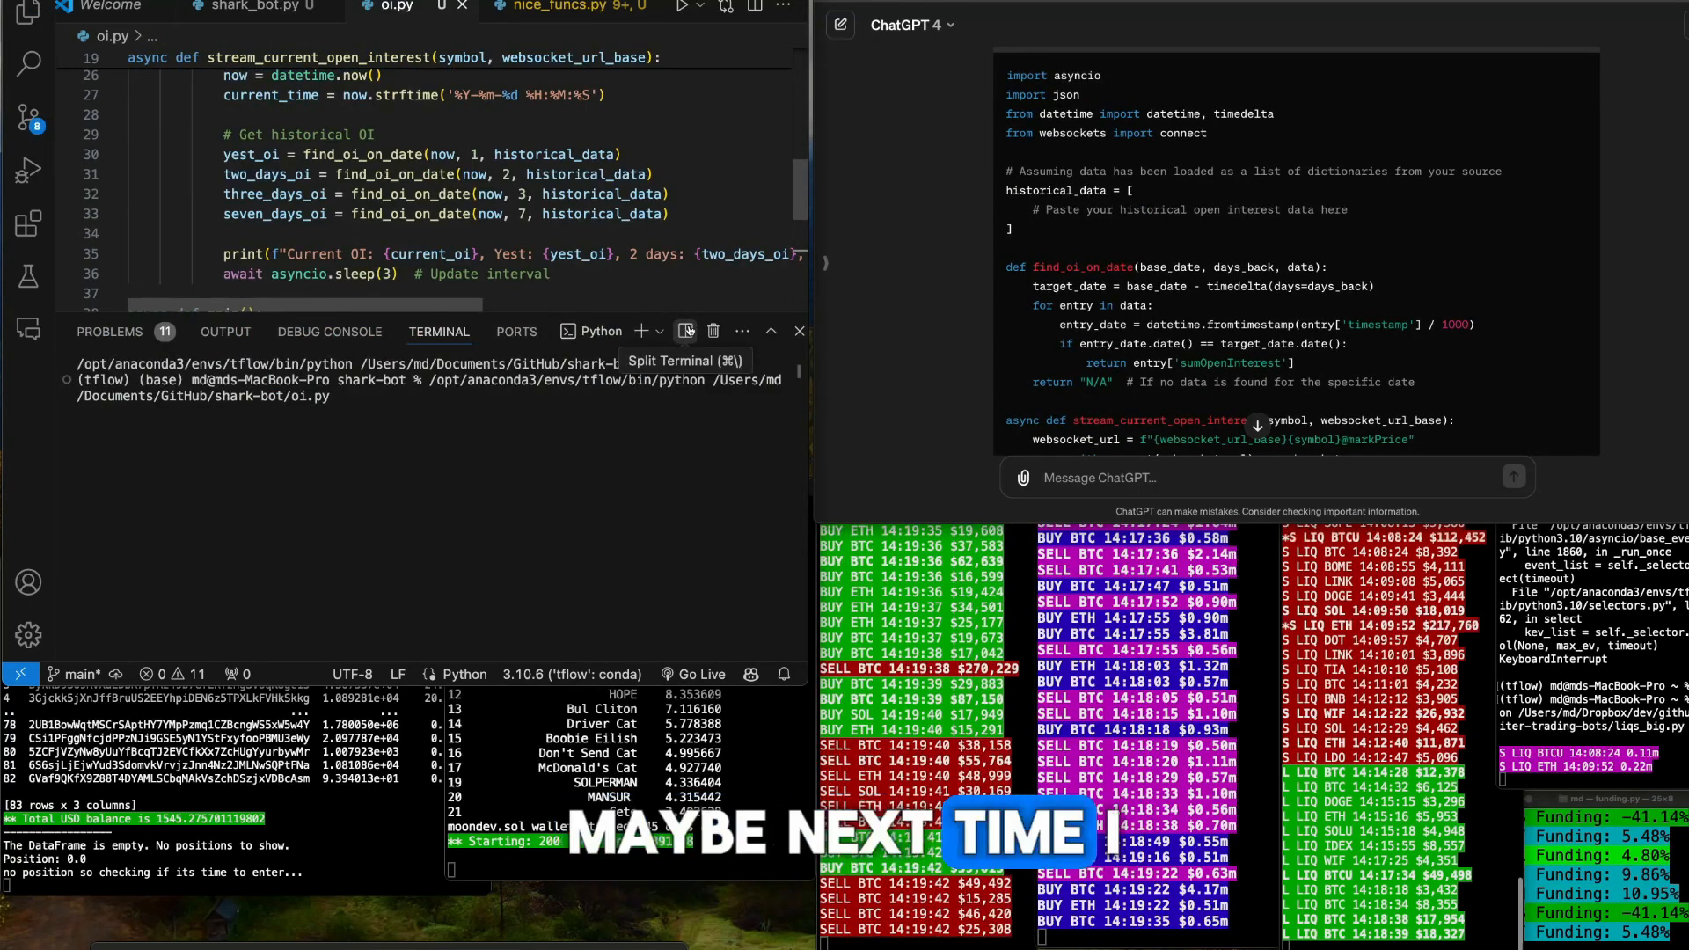
left_click_drag(684, 313, 678, 175)
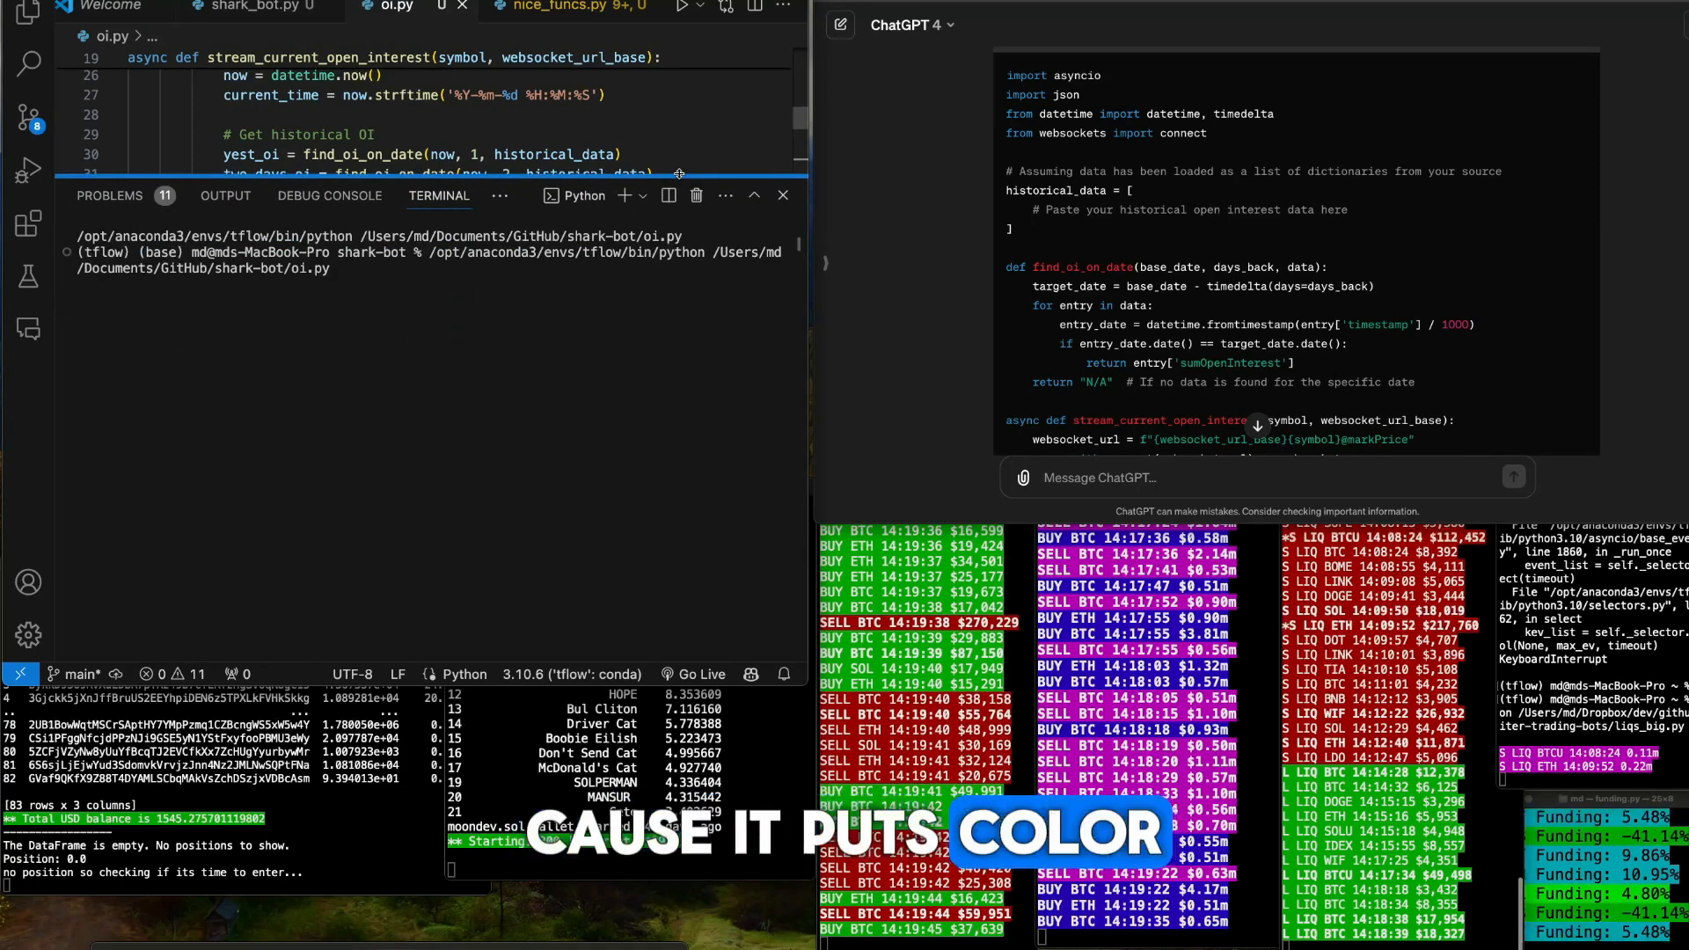
scroll(1258, 424, "down", 3)
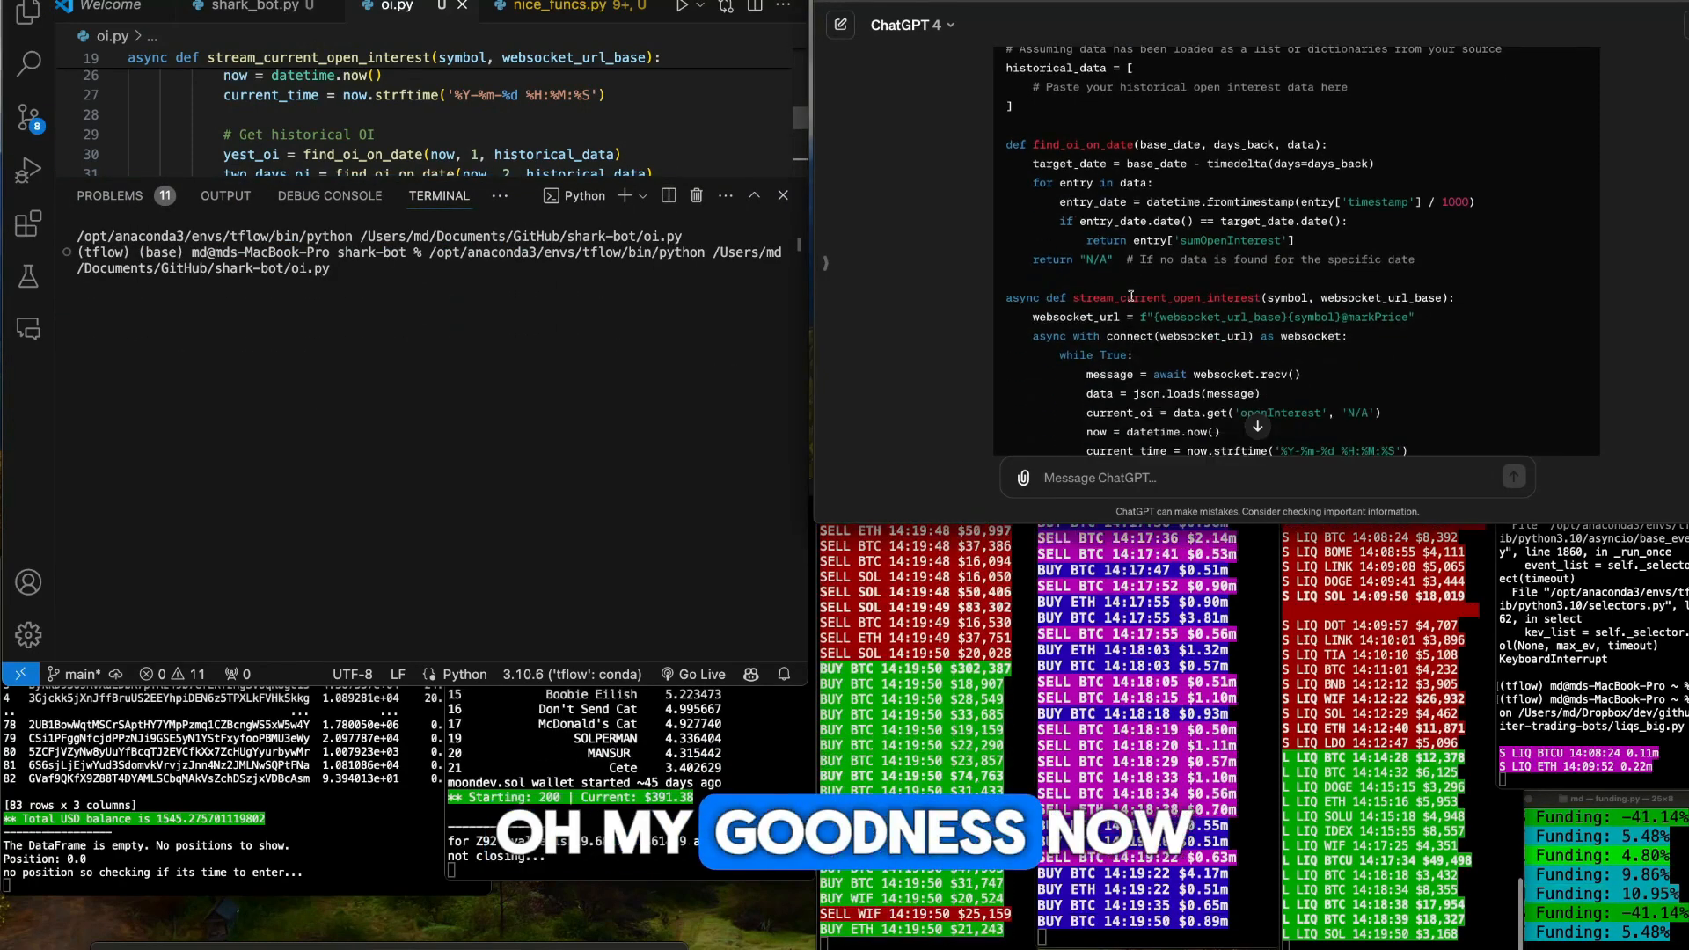
scroll(1258, 424, "down", 3)
scroll(1257, 424, "down", 3)
scroll(1258, 424, "down", 3)
scroll(1258, 424, "down", 3)
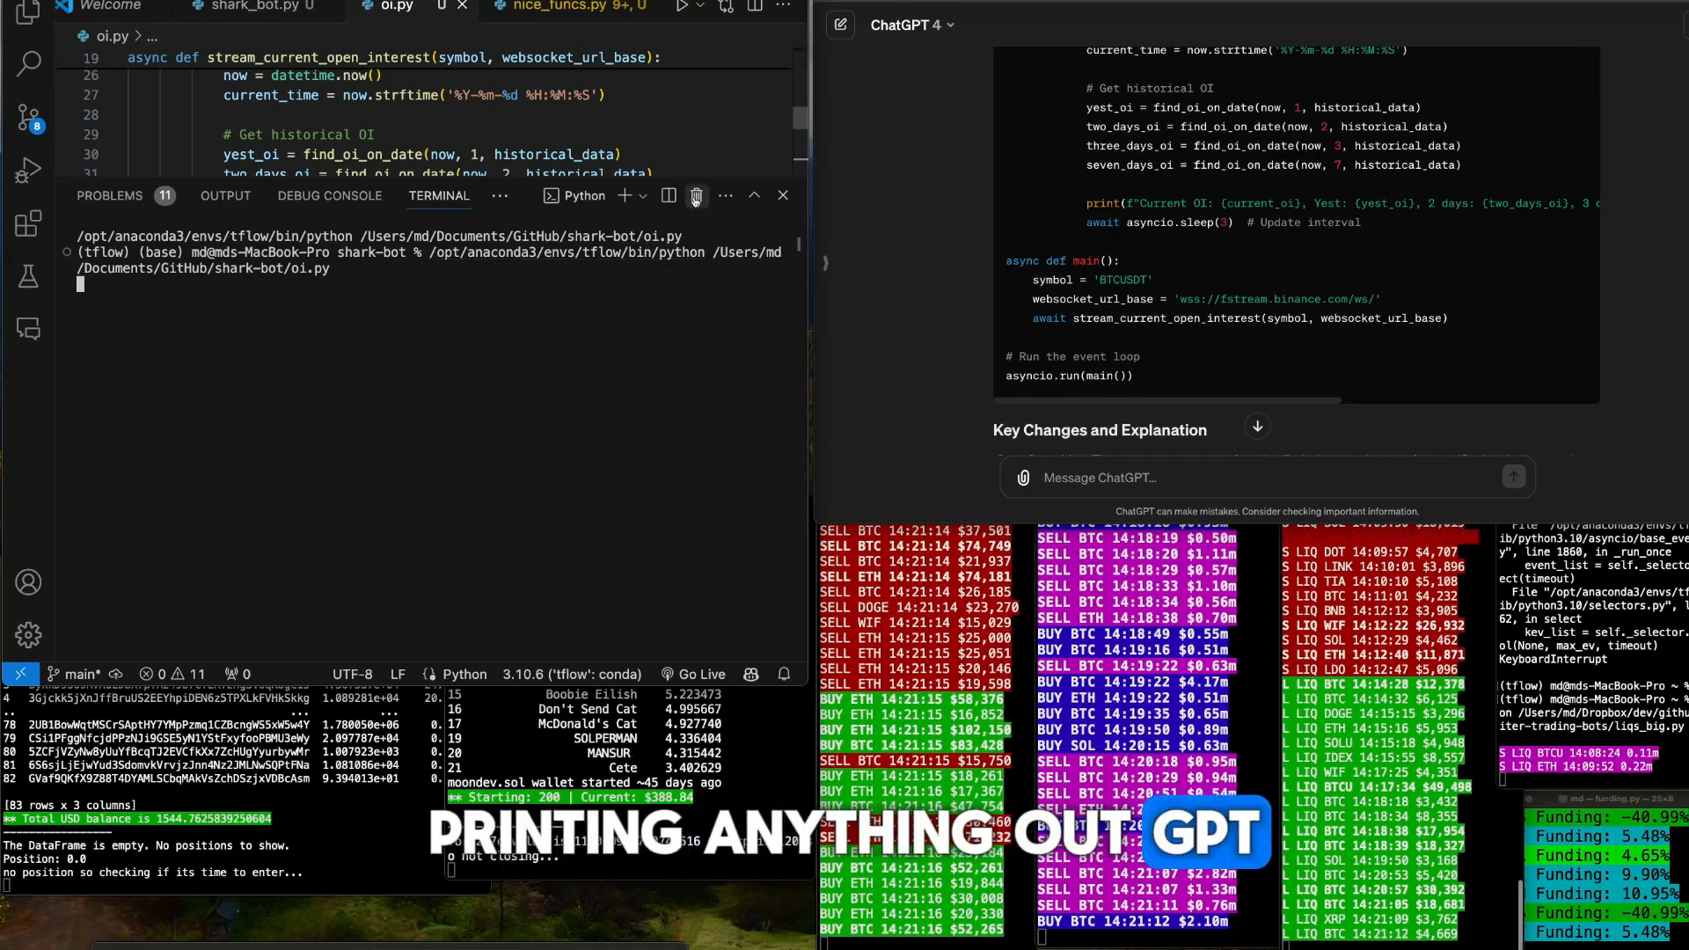
Tell ChatGPT 'its not outputing anything' after selecting the oi.py code
left_click(697, 196)
key("ctrl+a")
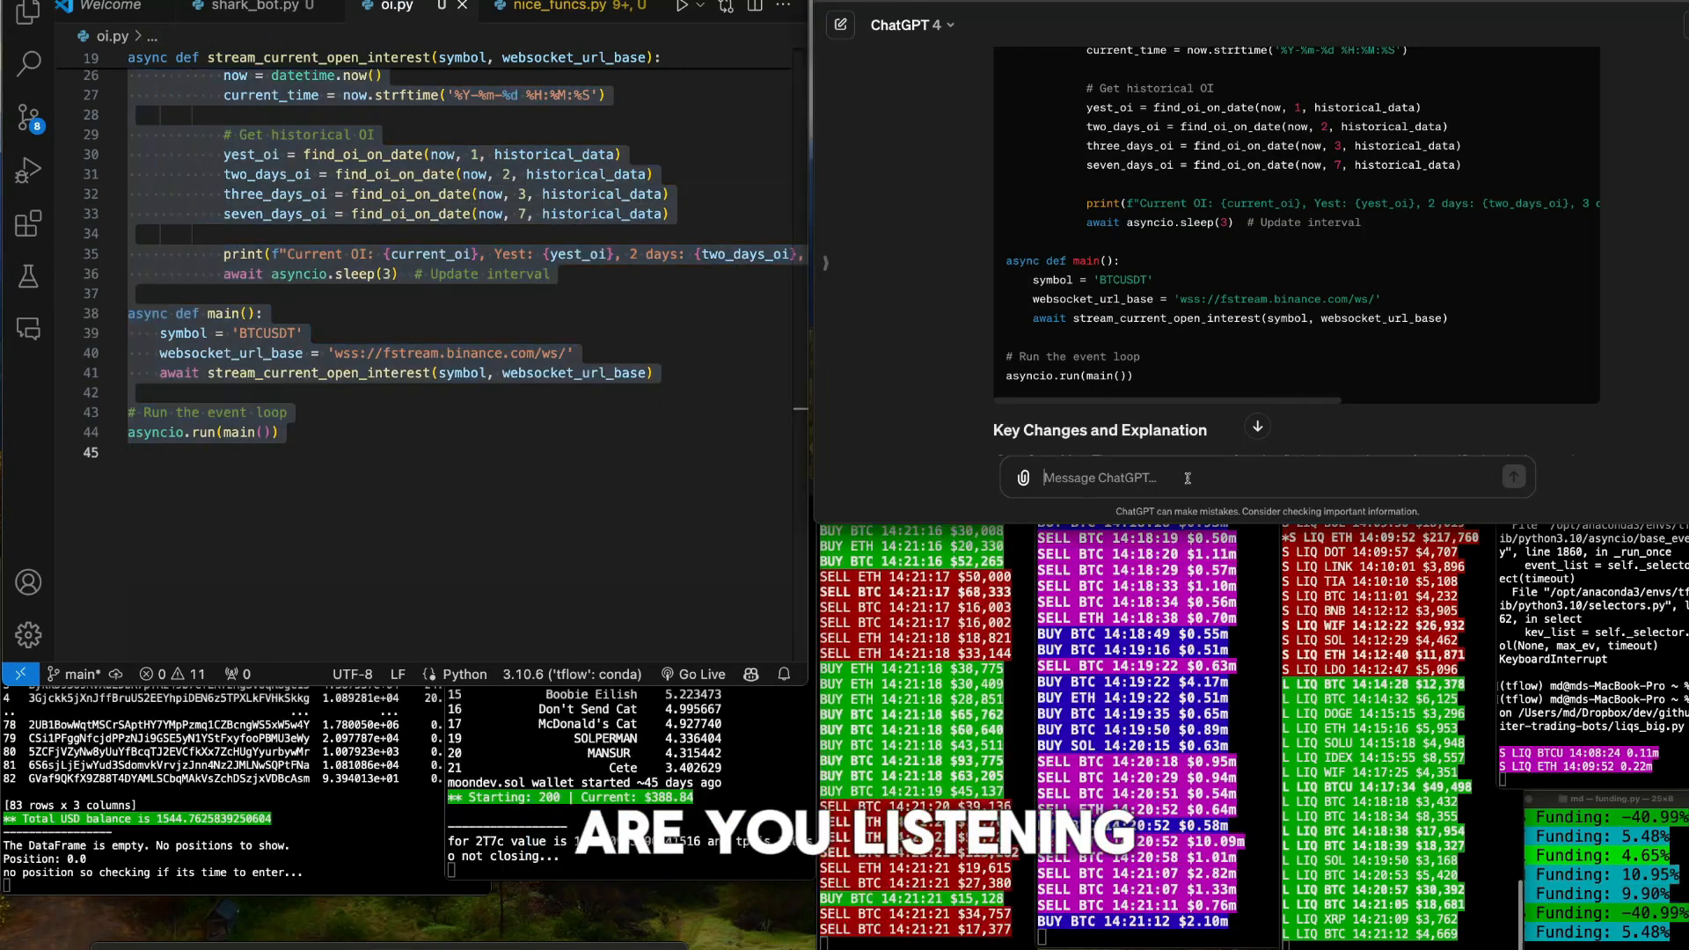
left_click(1187, 478)
type("its not ")
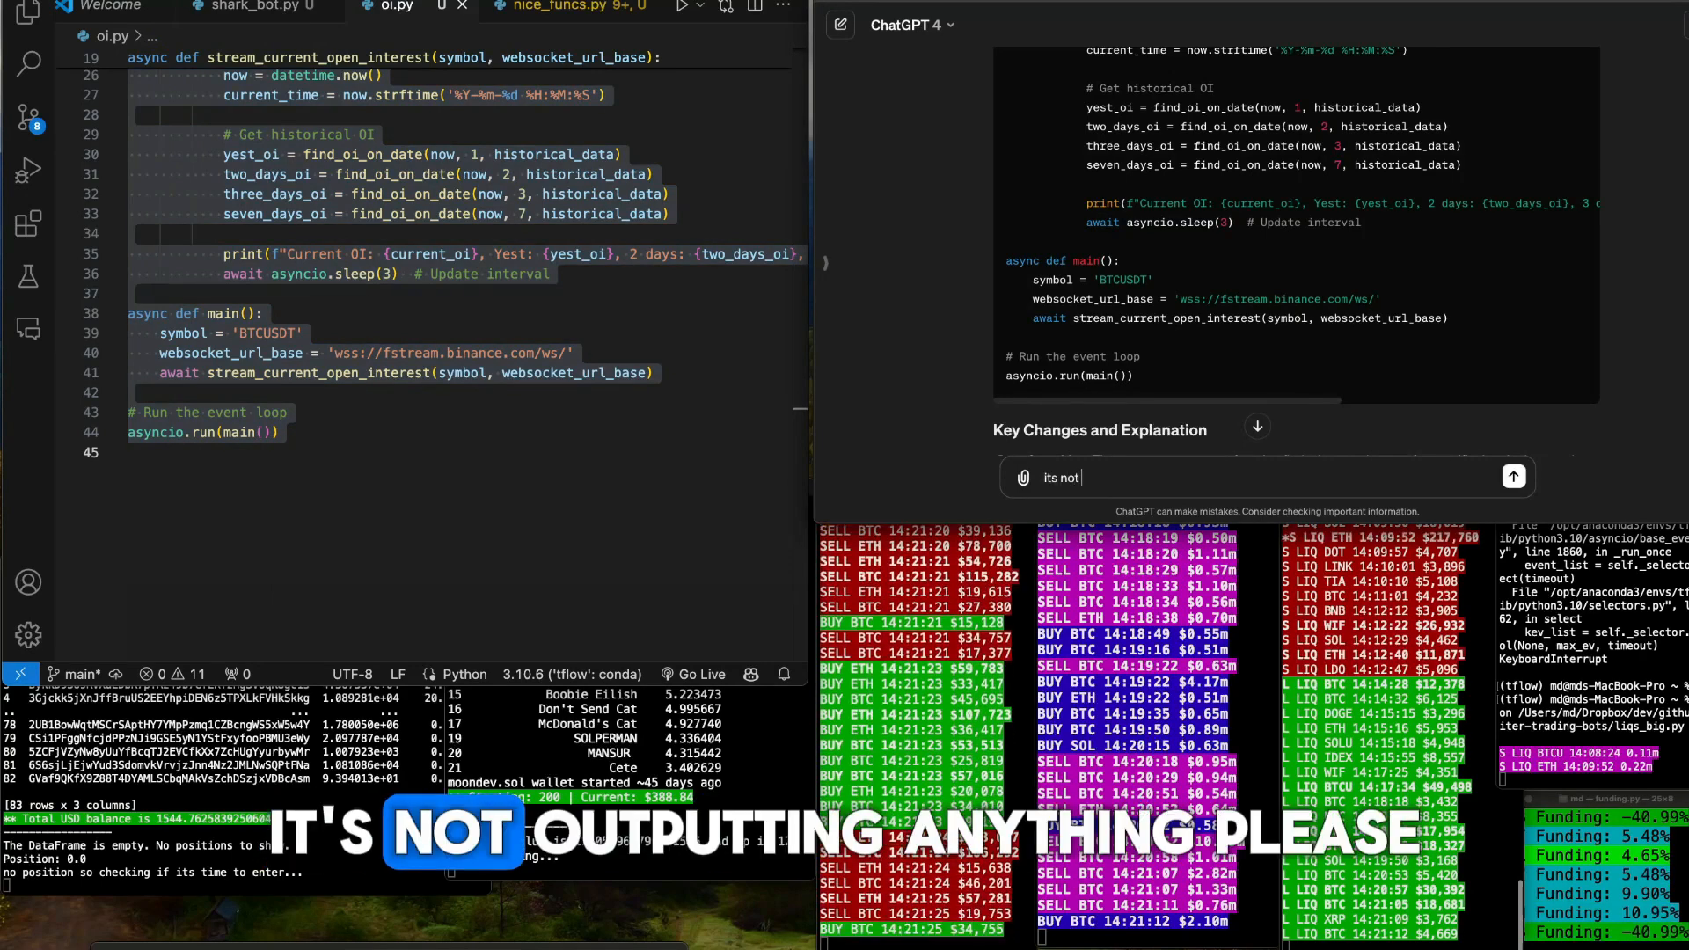
type("outputing anythinggg")
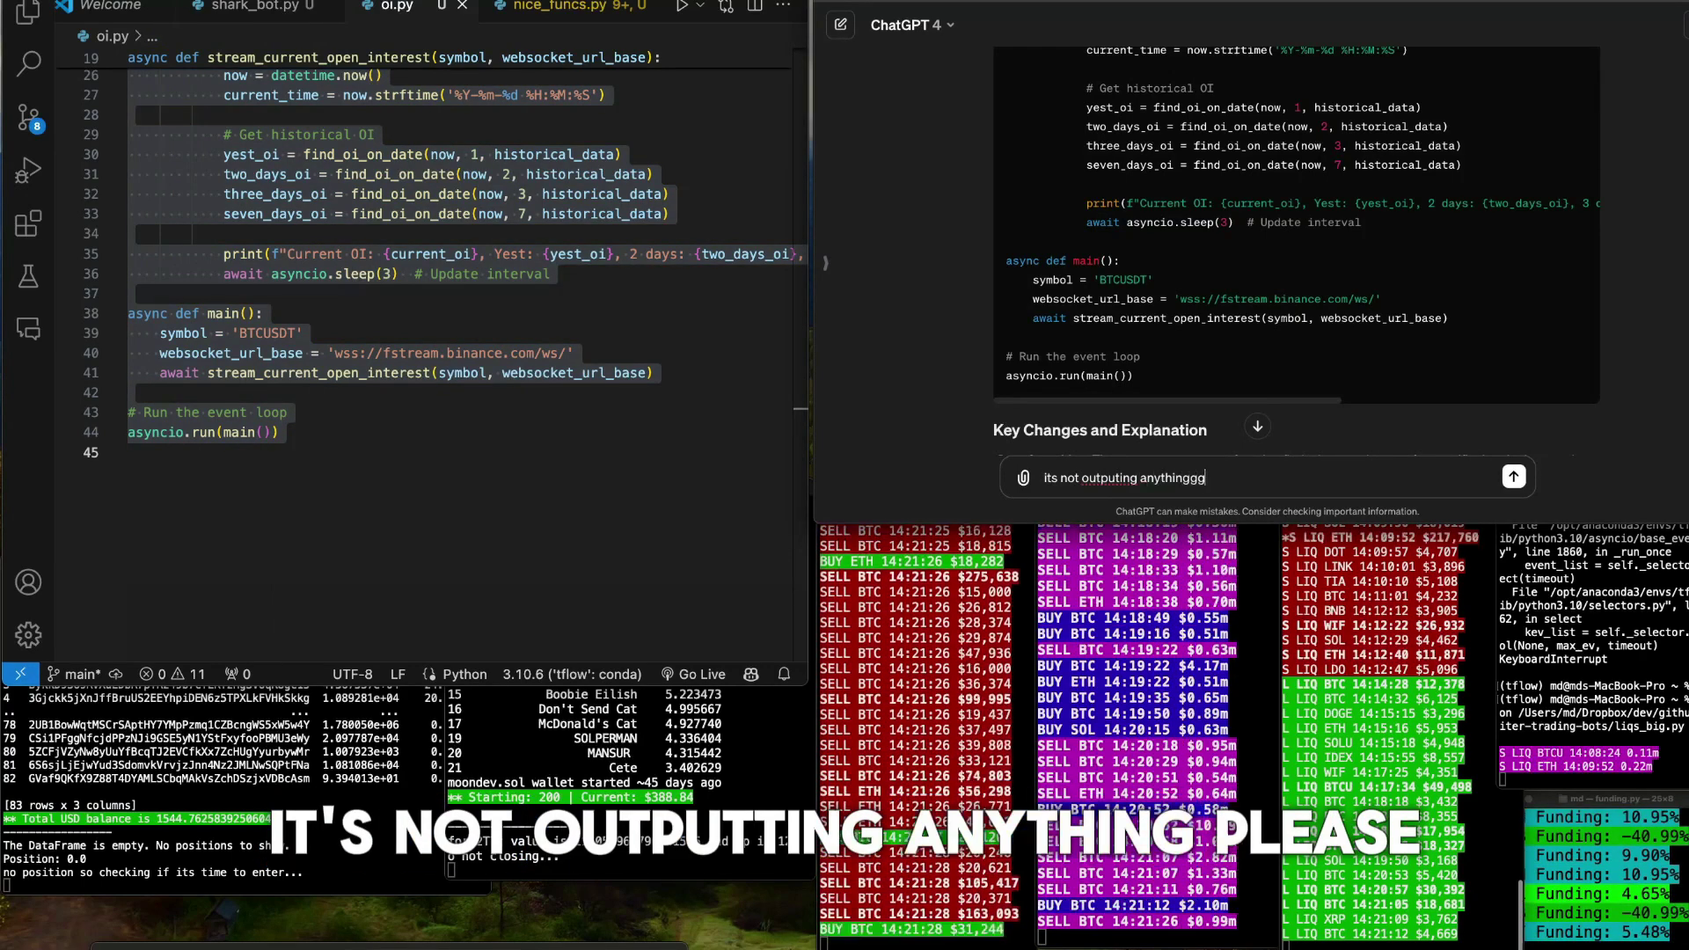
key("Return")
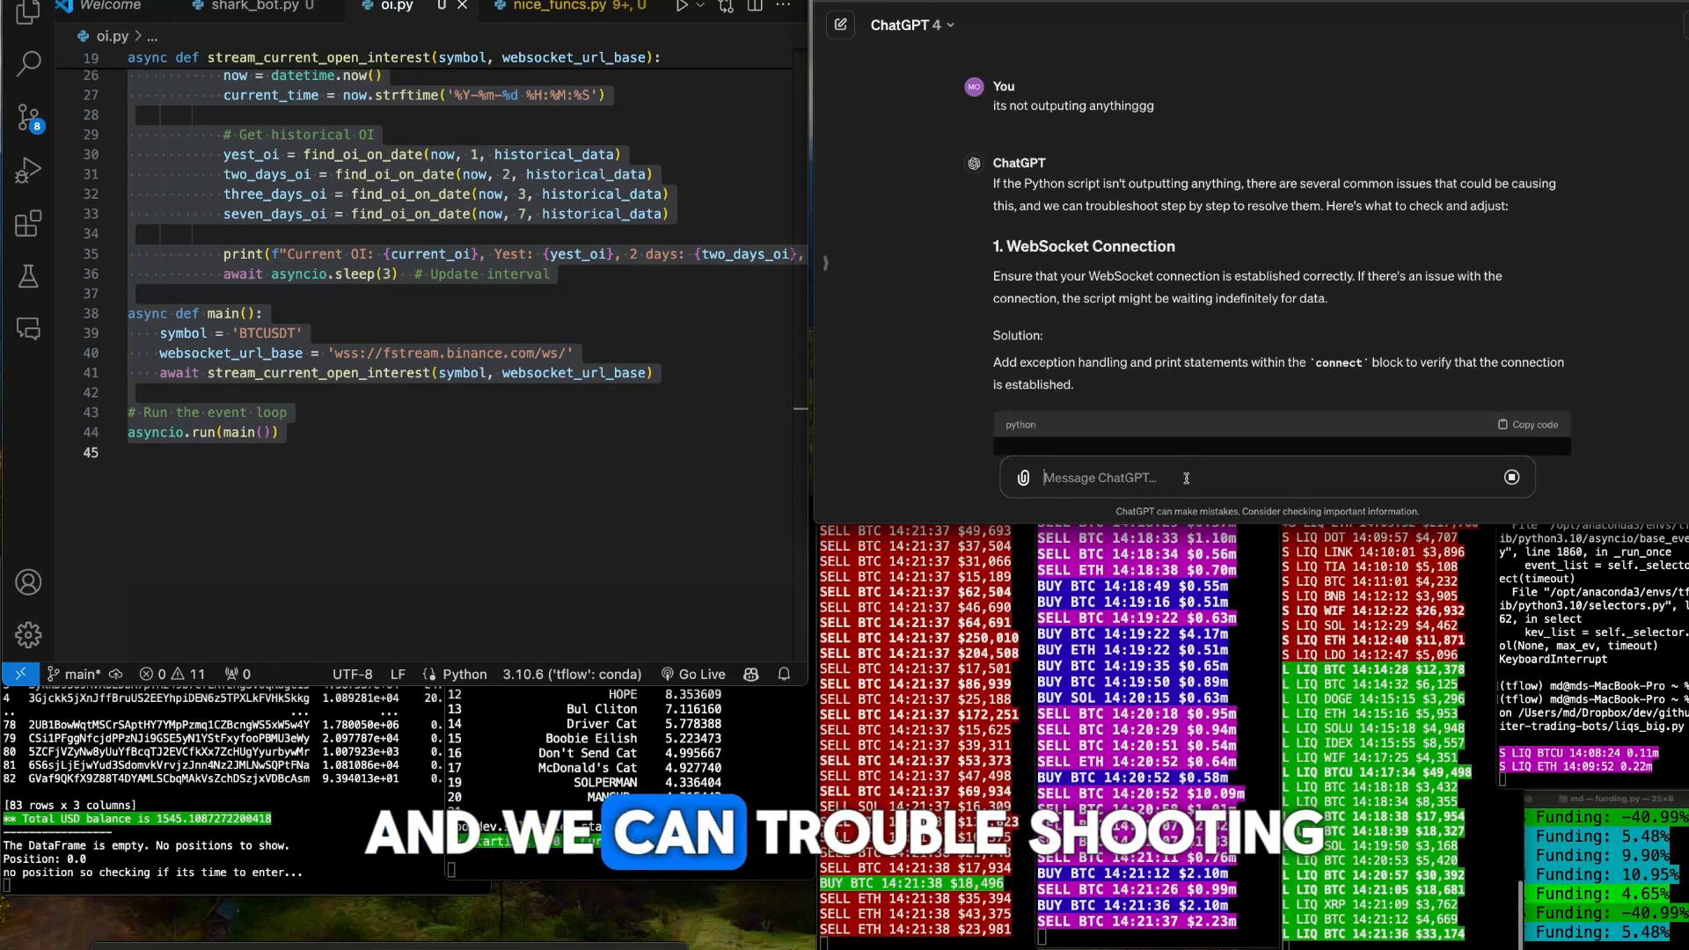
Start a reply and pick out earlier BTCUSDT open interest output lines
left_click(1245, 479)
type("i")
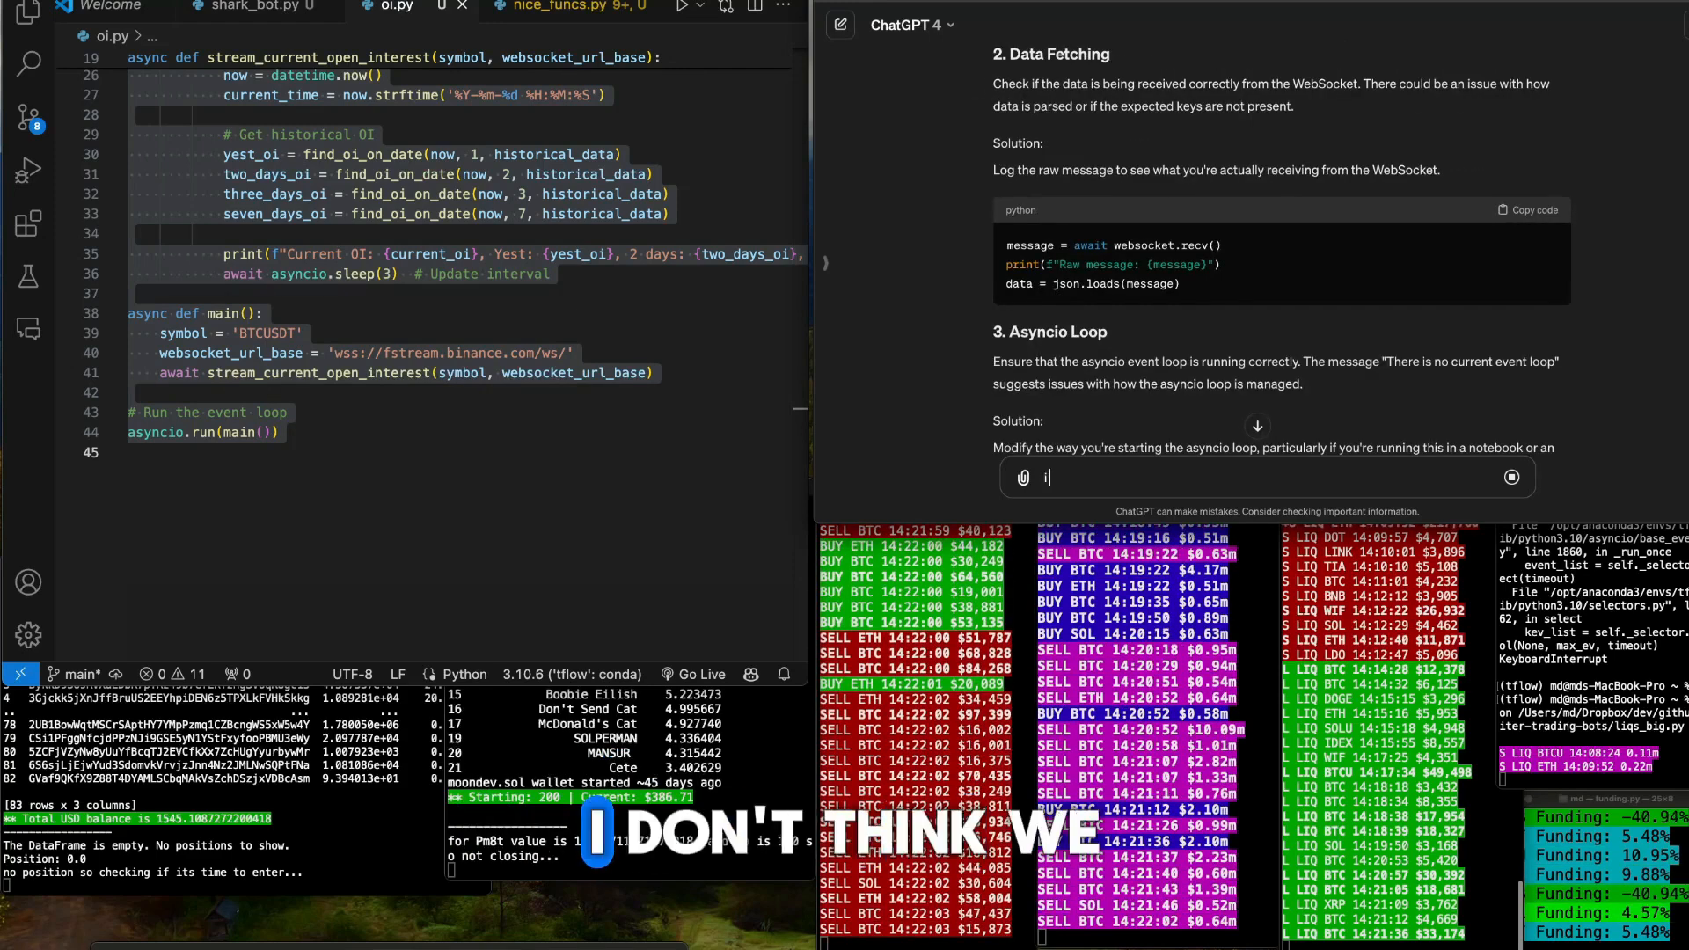
type(" dont think we nee")
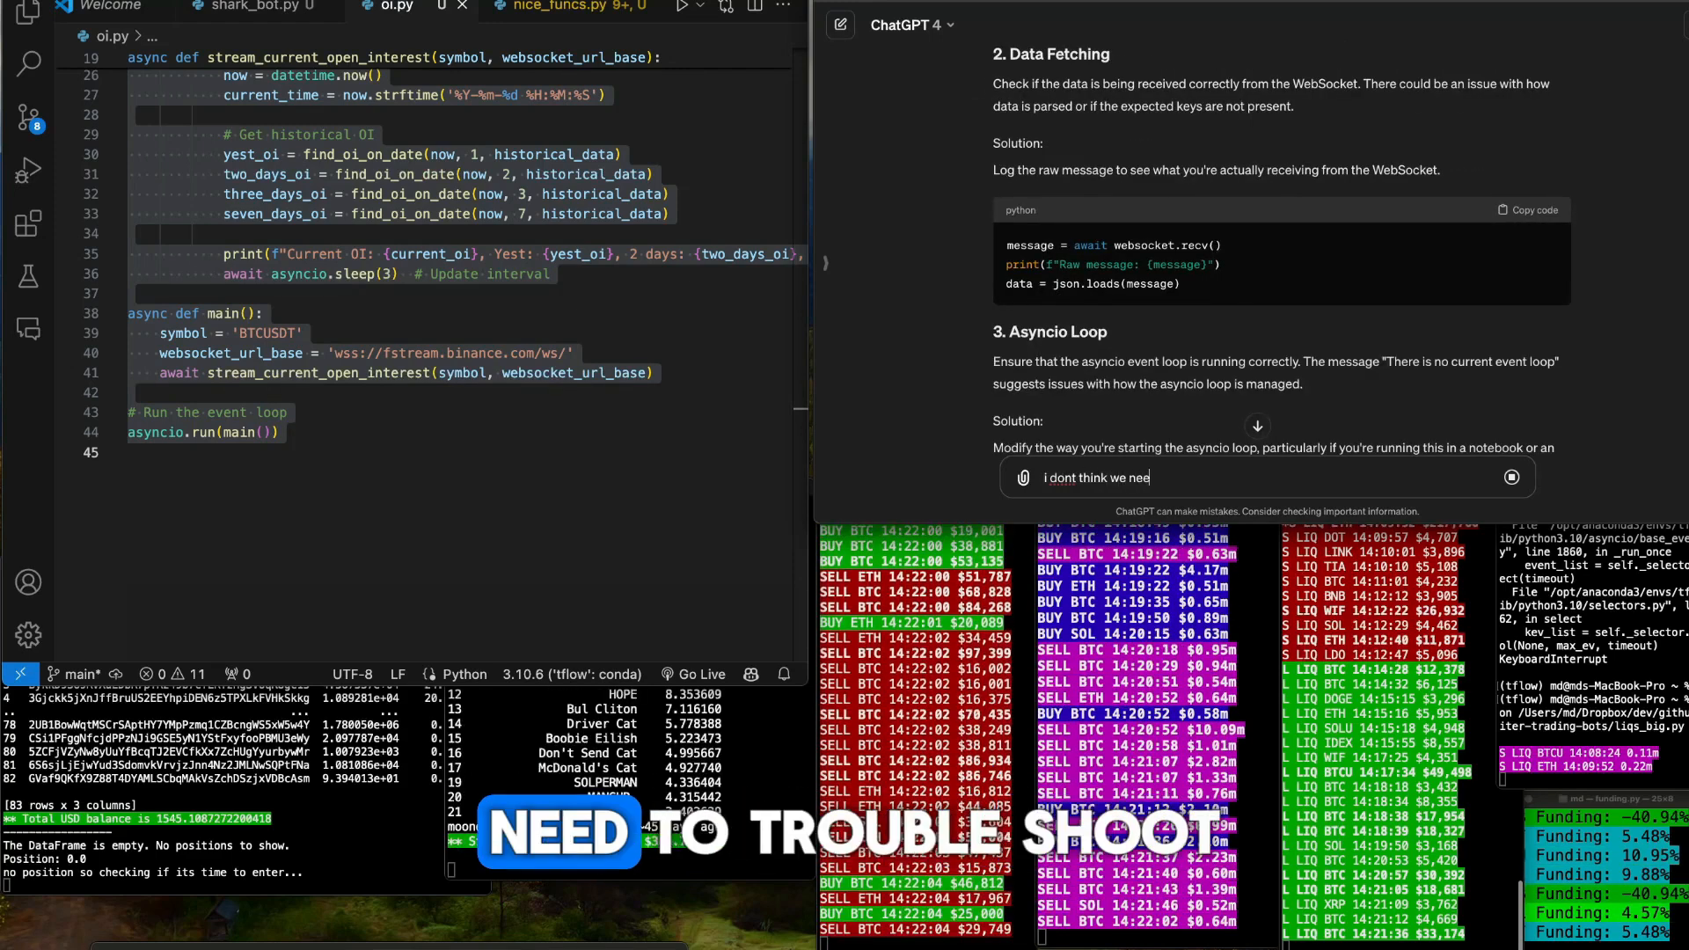
type("d to trouble sho")
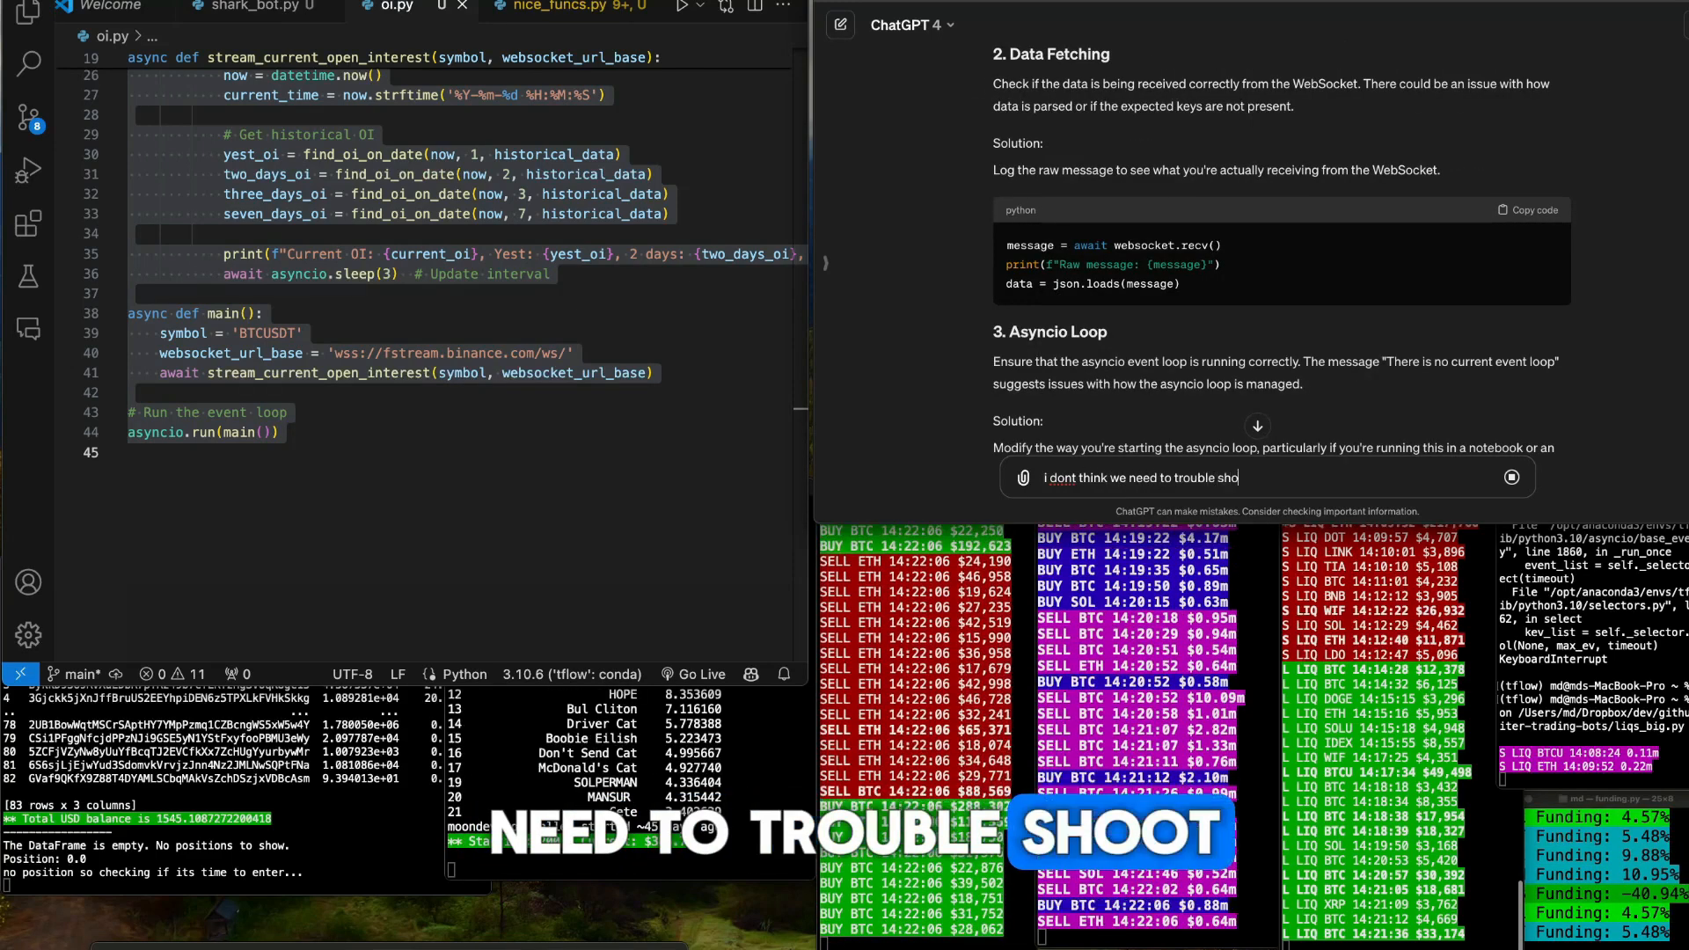
type("ot because the fi")
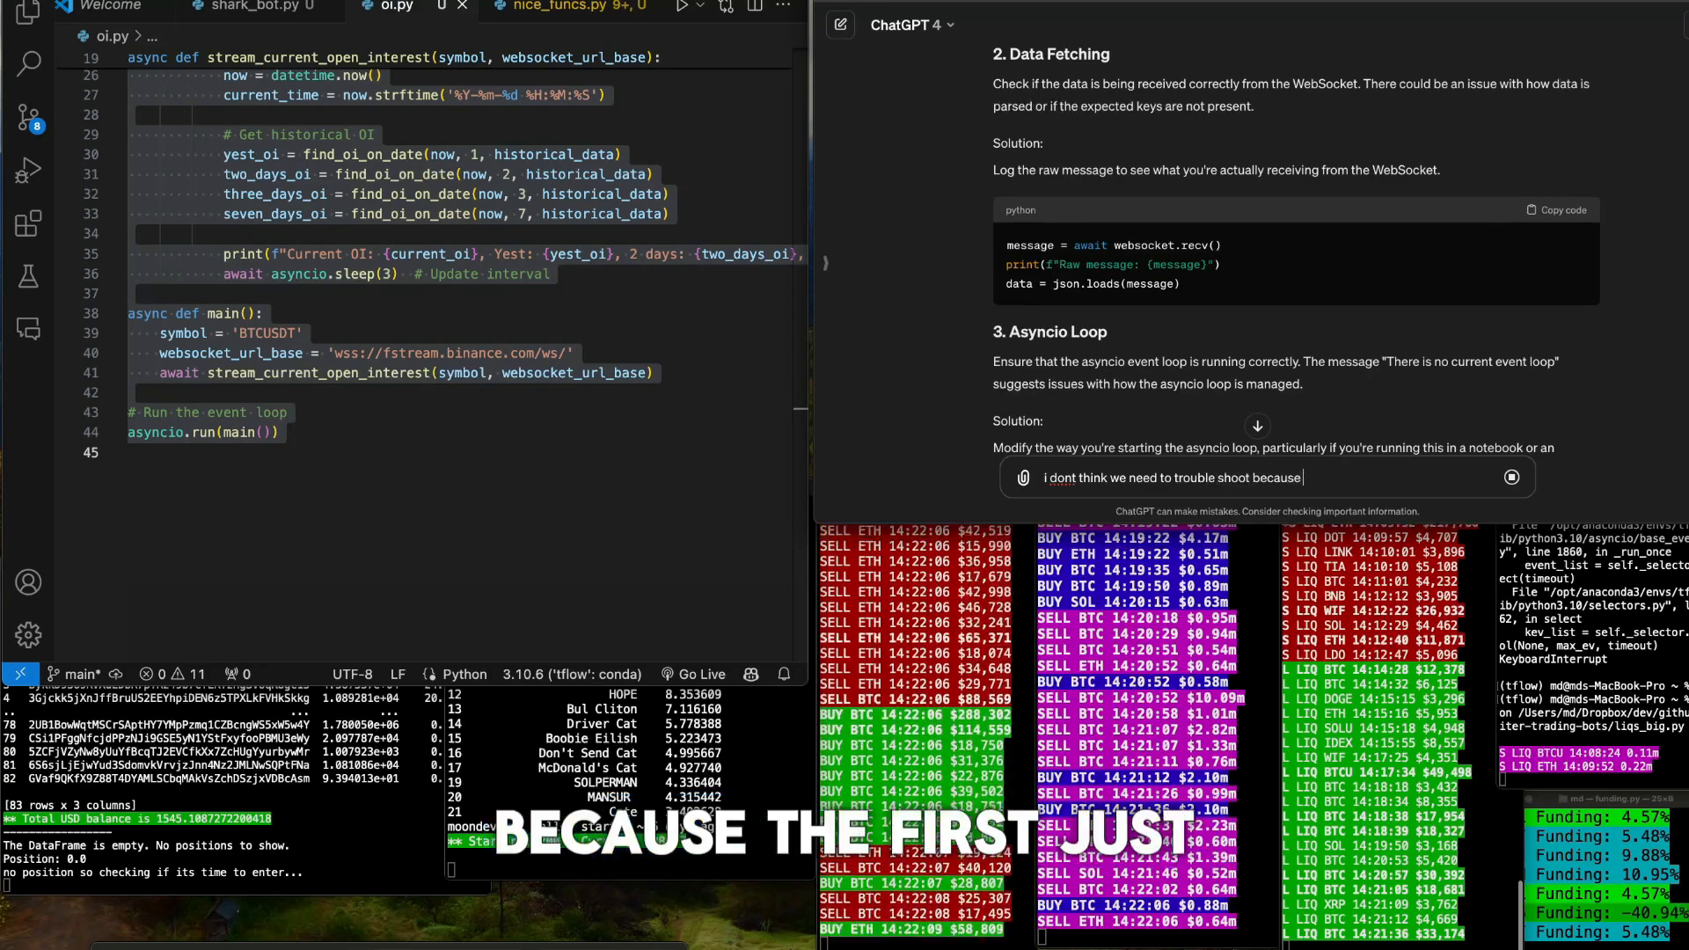
type("rst code you sent me worked, j")
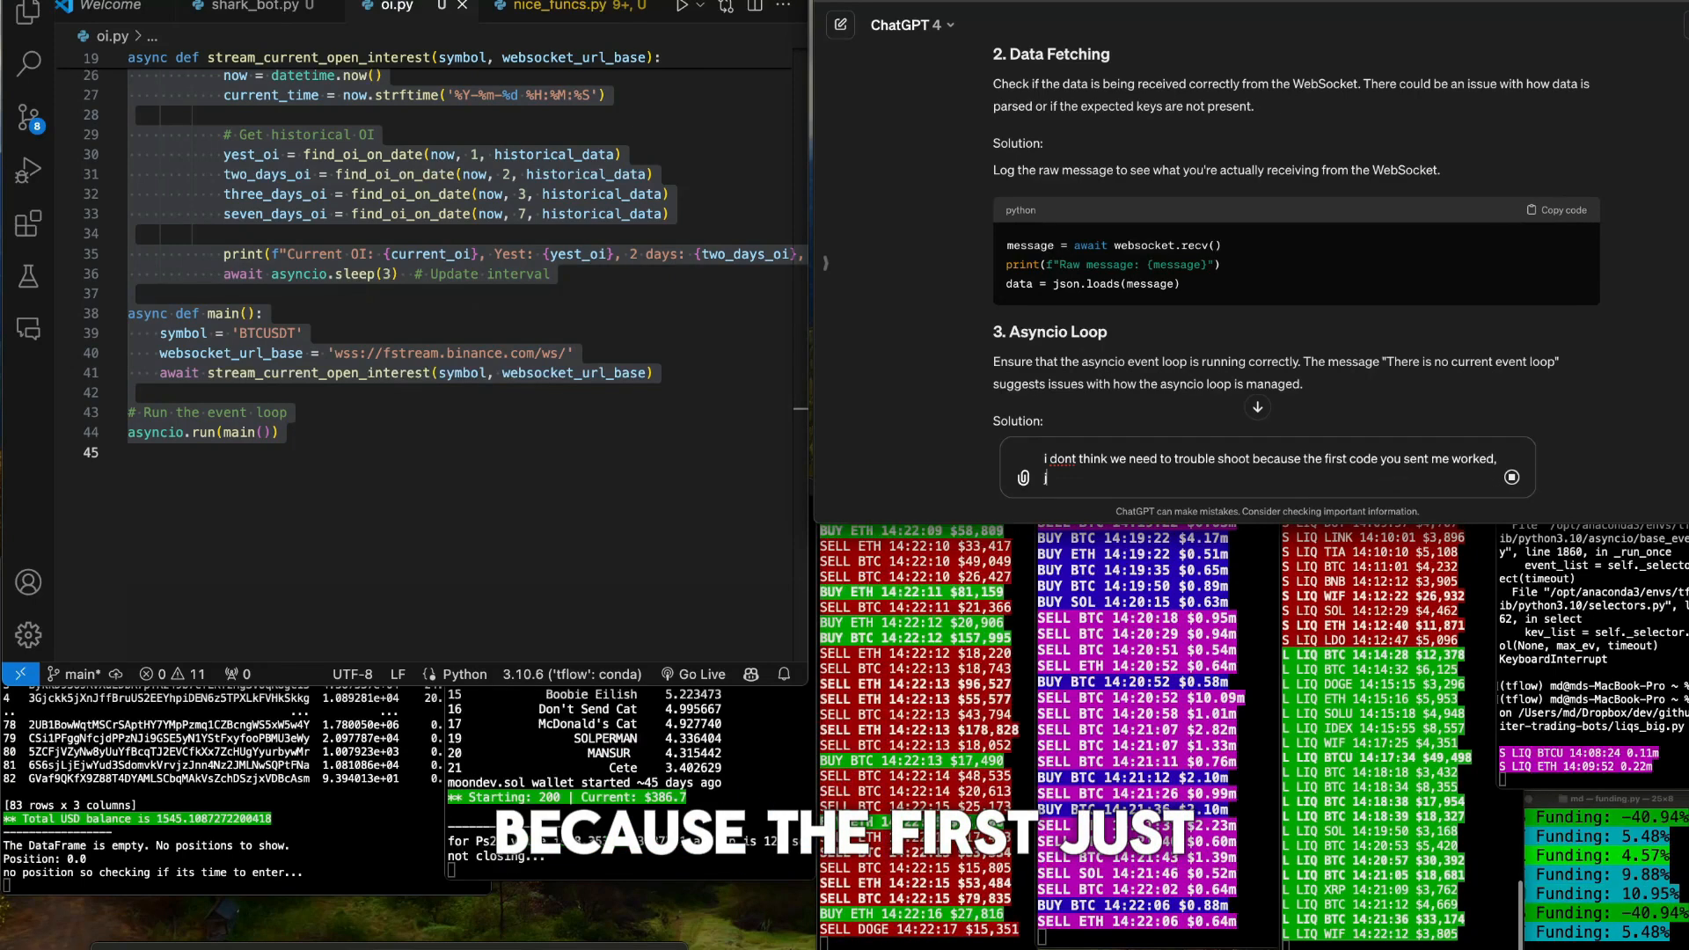
type("ust use that one to")
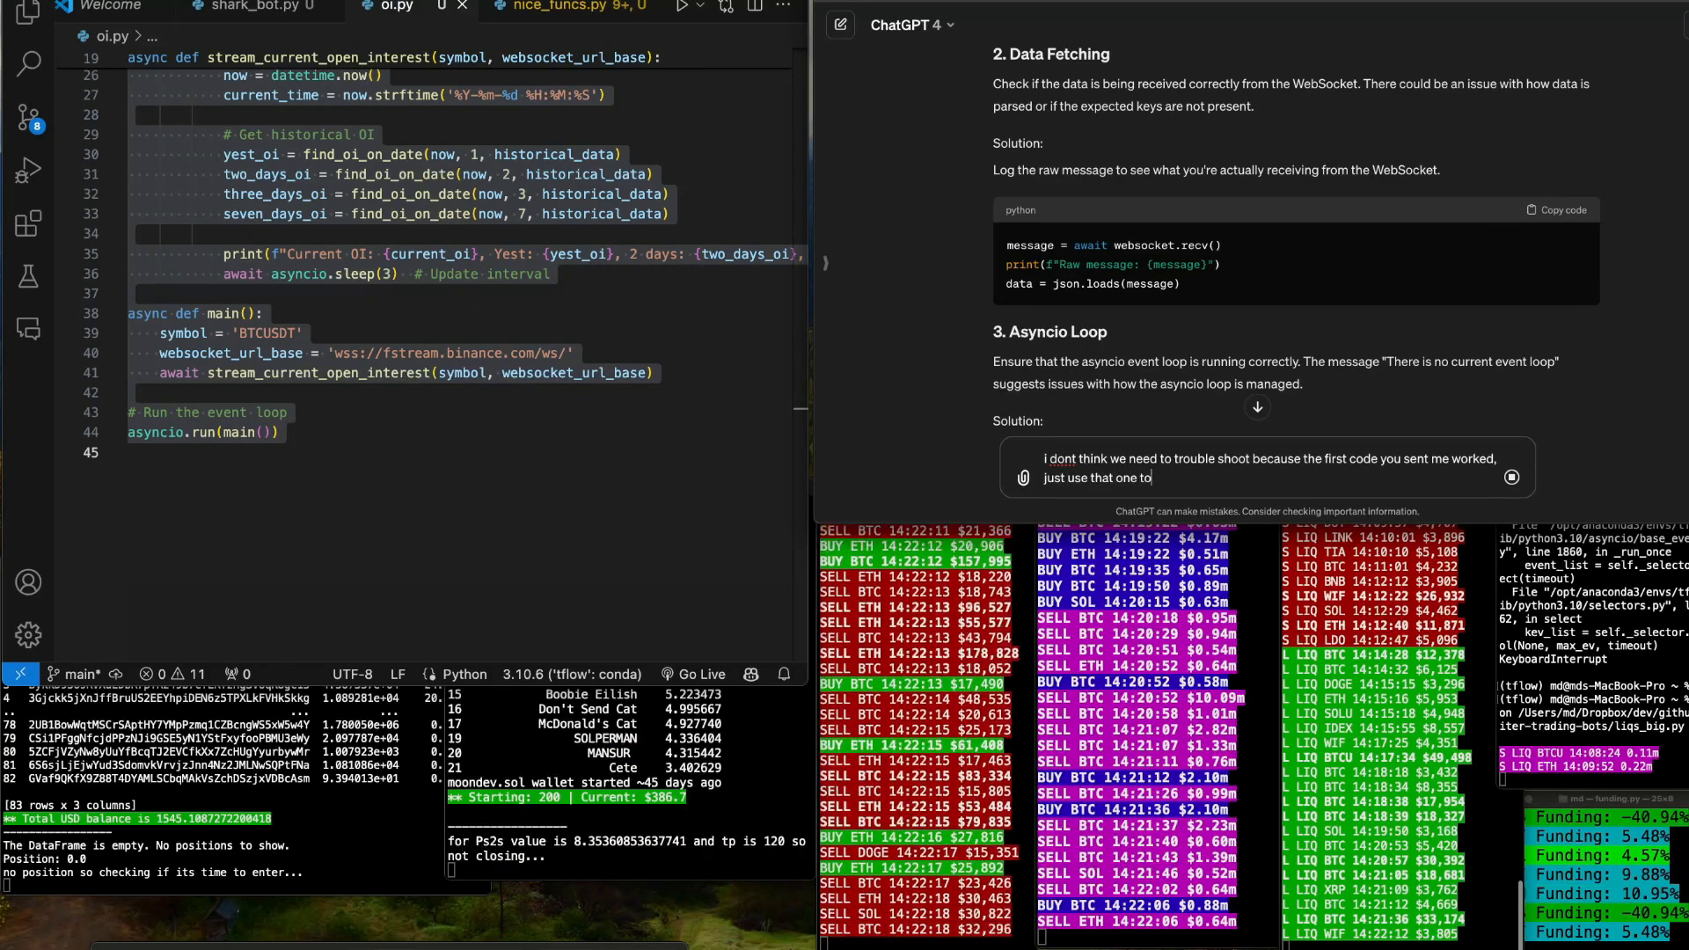
type(" put all the things i re")
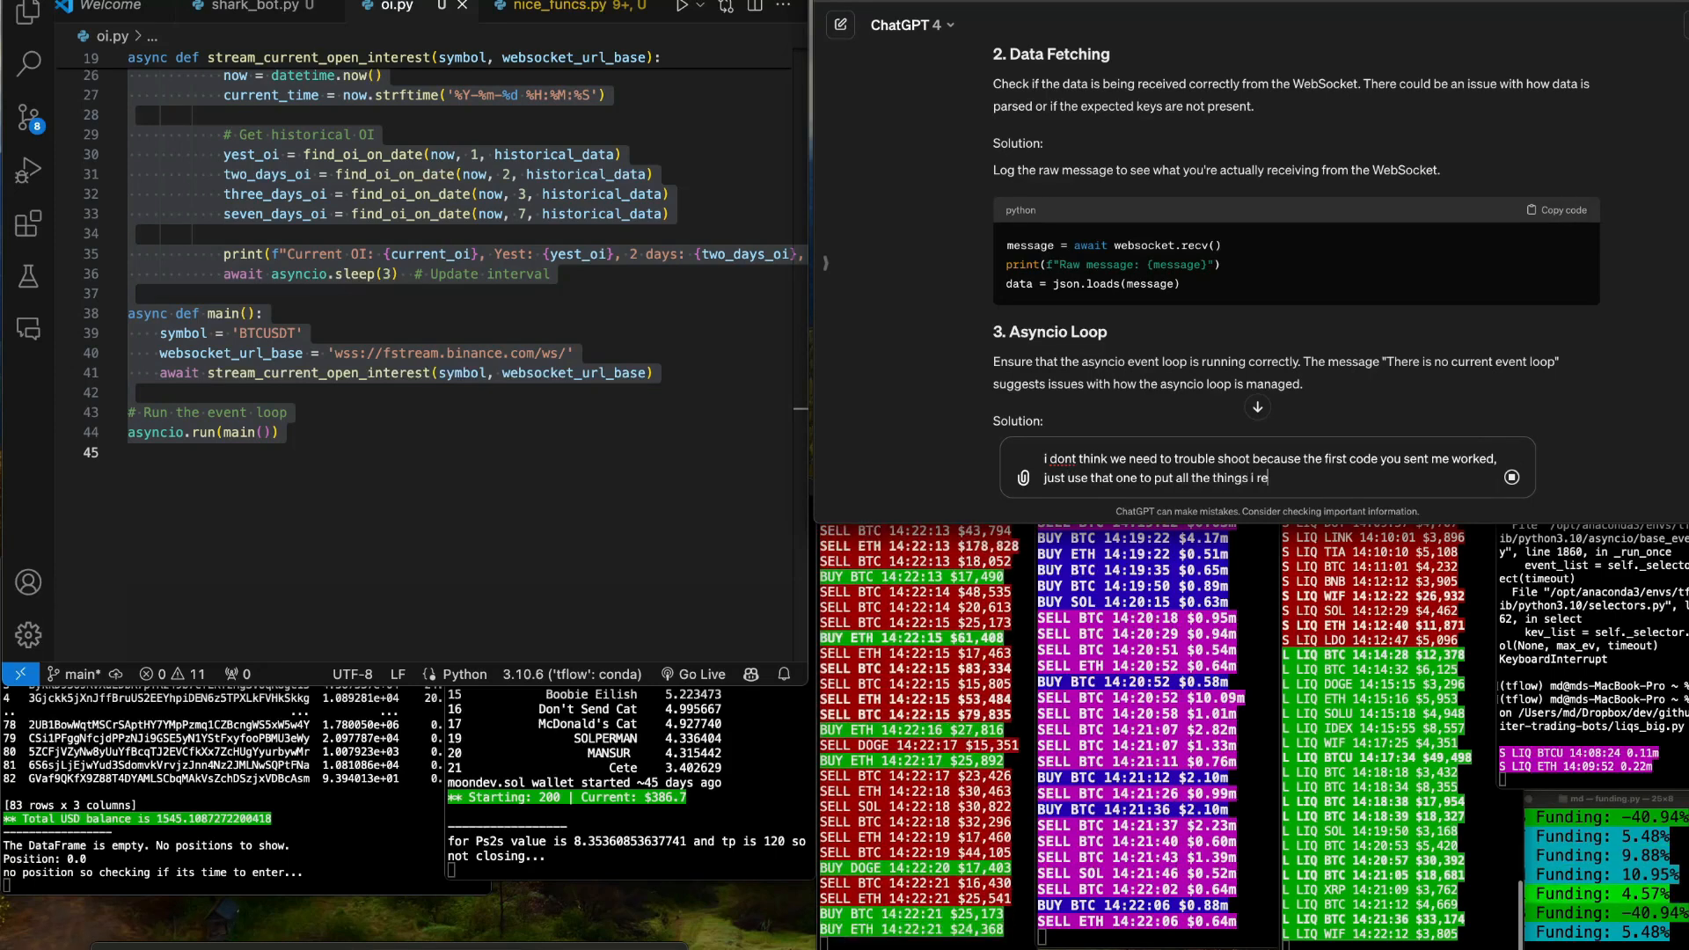
type("quested on the sa")
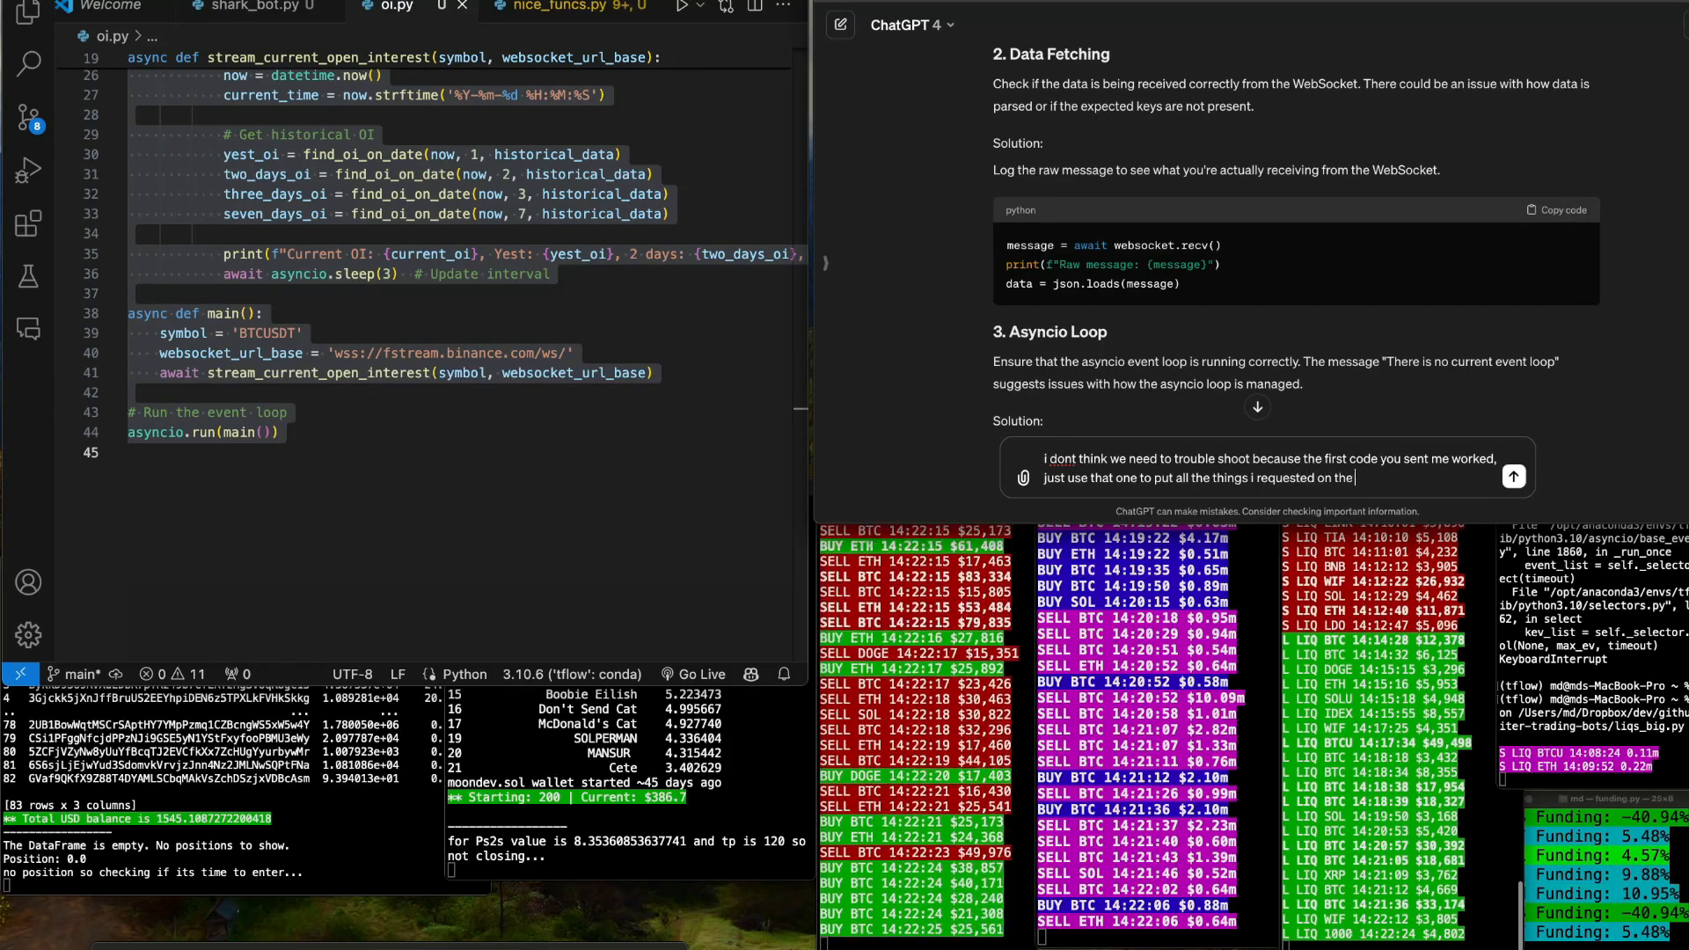
type("me line")
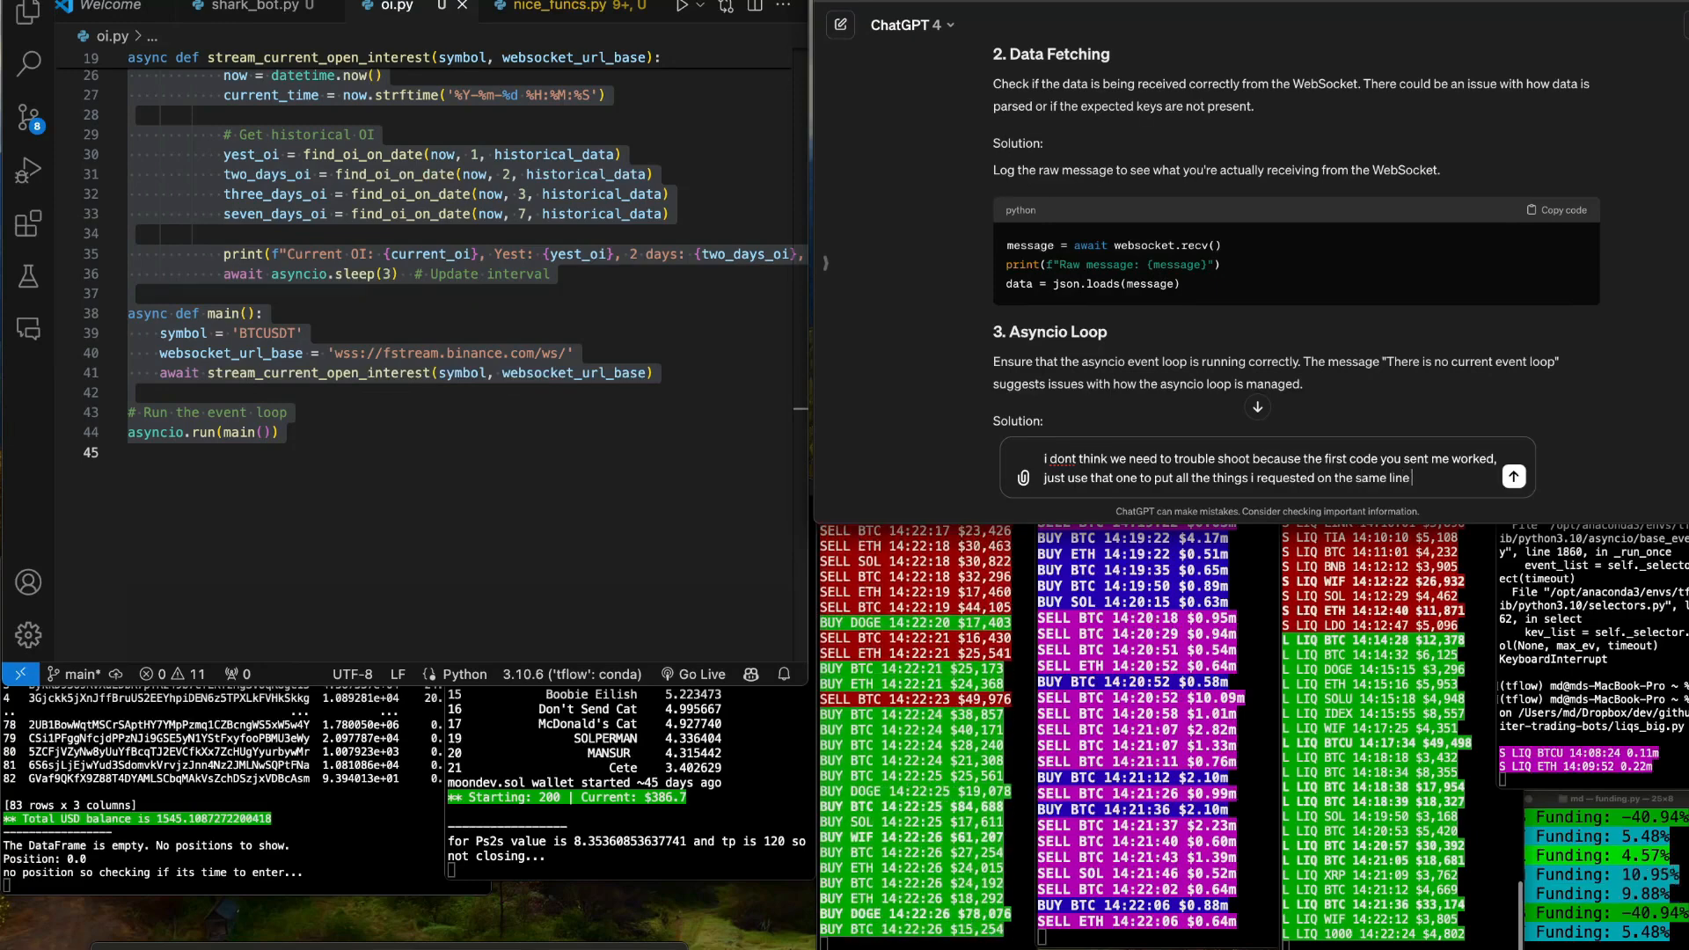
type(" please")
scroll(1254, 238, "up", 8)
scroll(1254, 238, "up", 8)
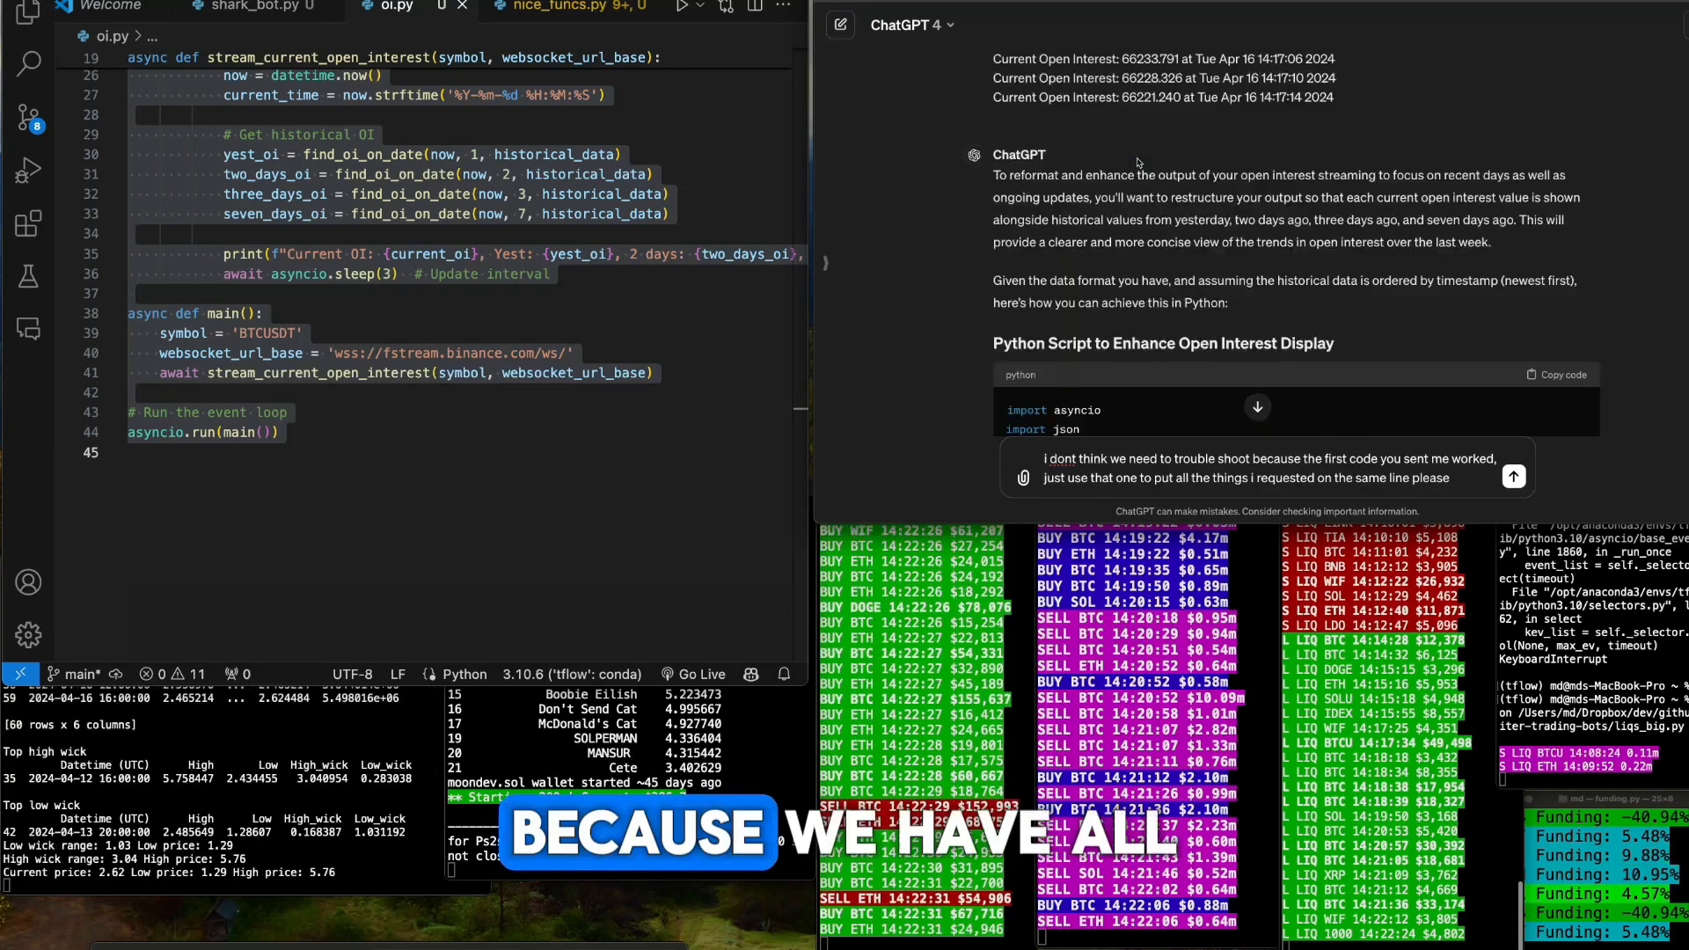
scroll(1255, 239, "up", 5)
scroll(1188, 198, "down", 3)
left_click_drag(1115, 119, 1235, 185)
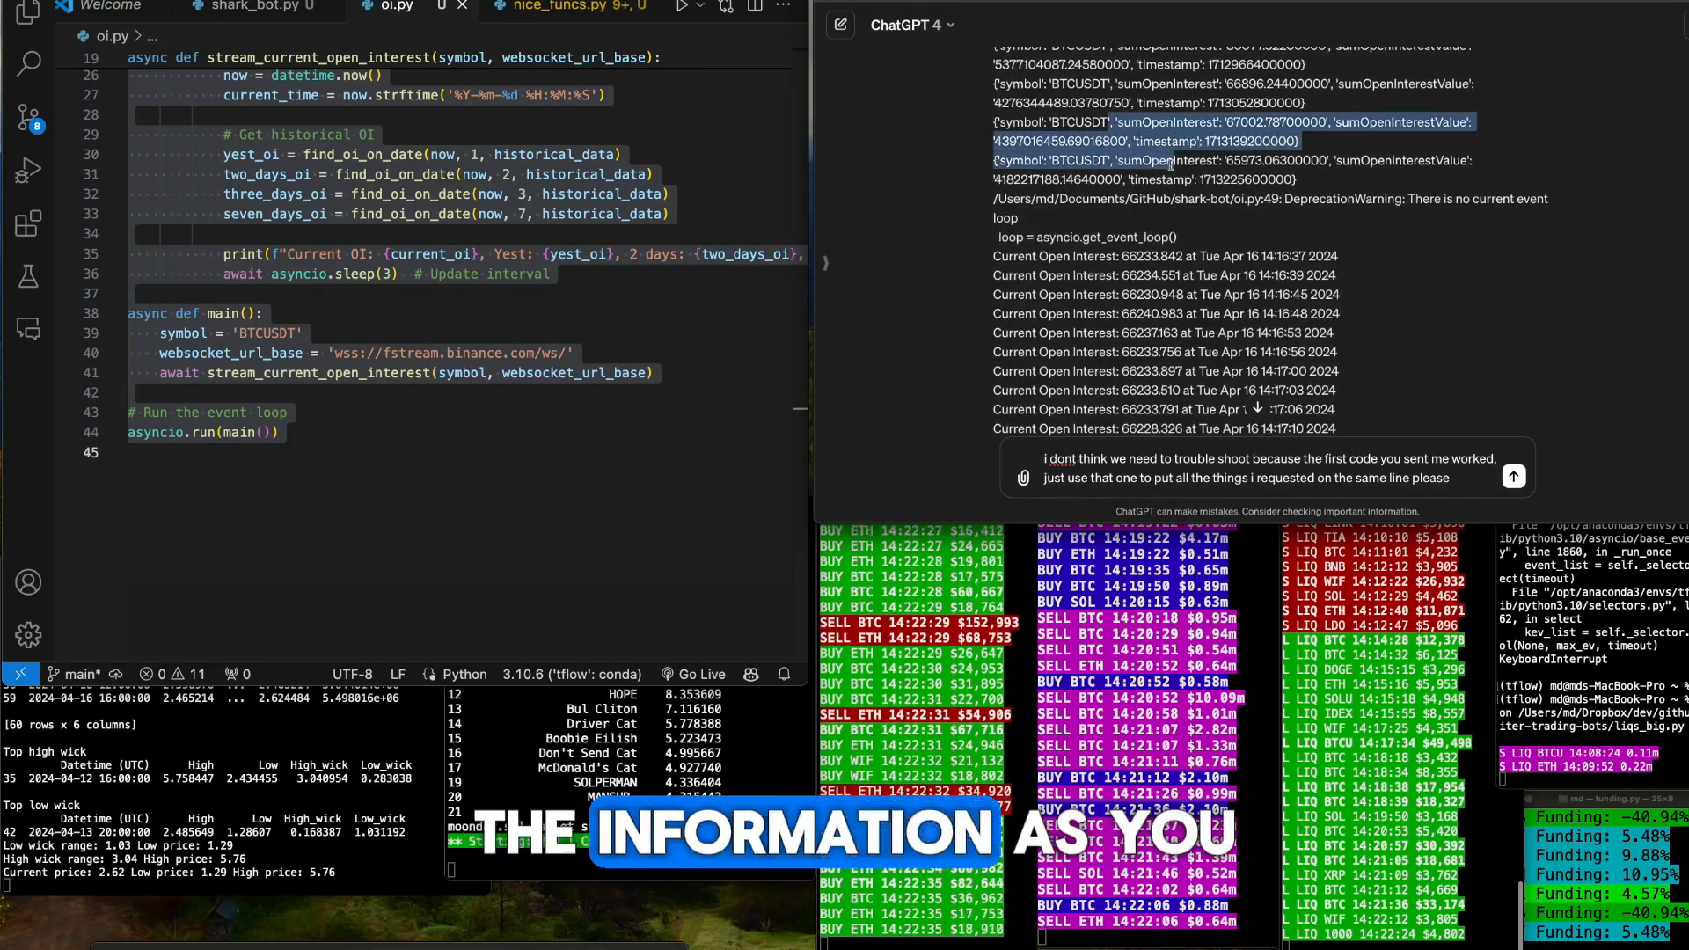
scroll(1235, 186, "up", 1)
left_click_drag(993, 273, 1321, 273)
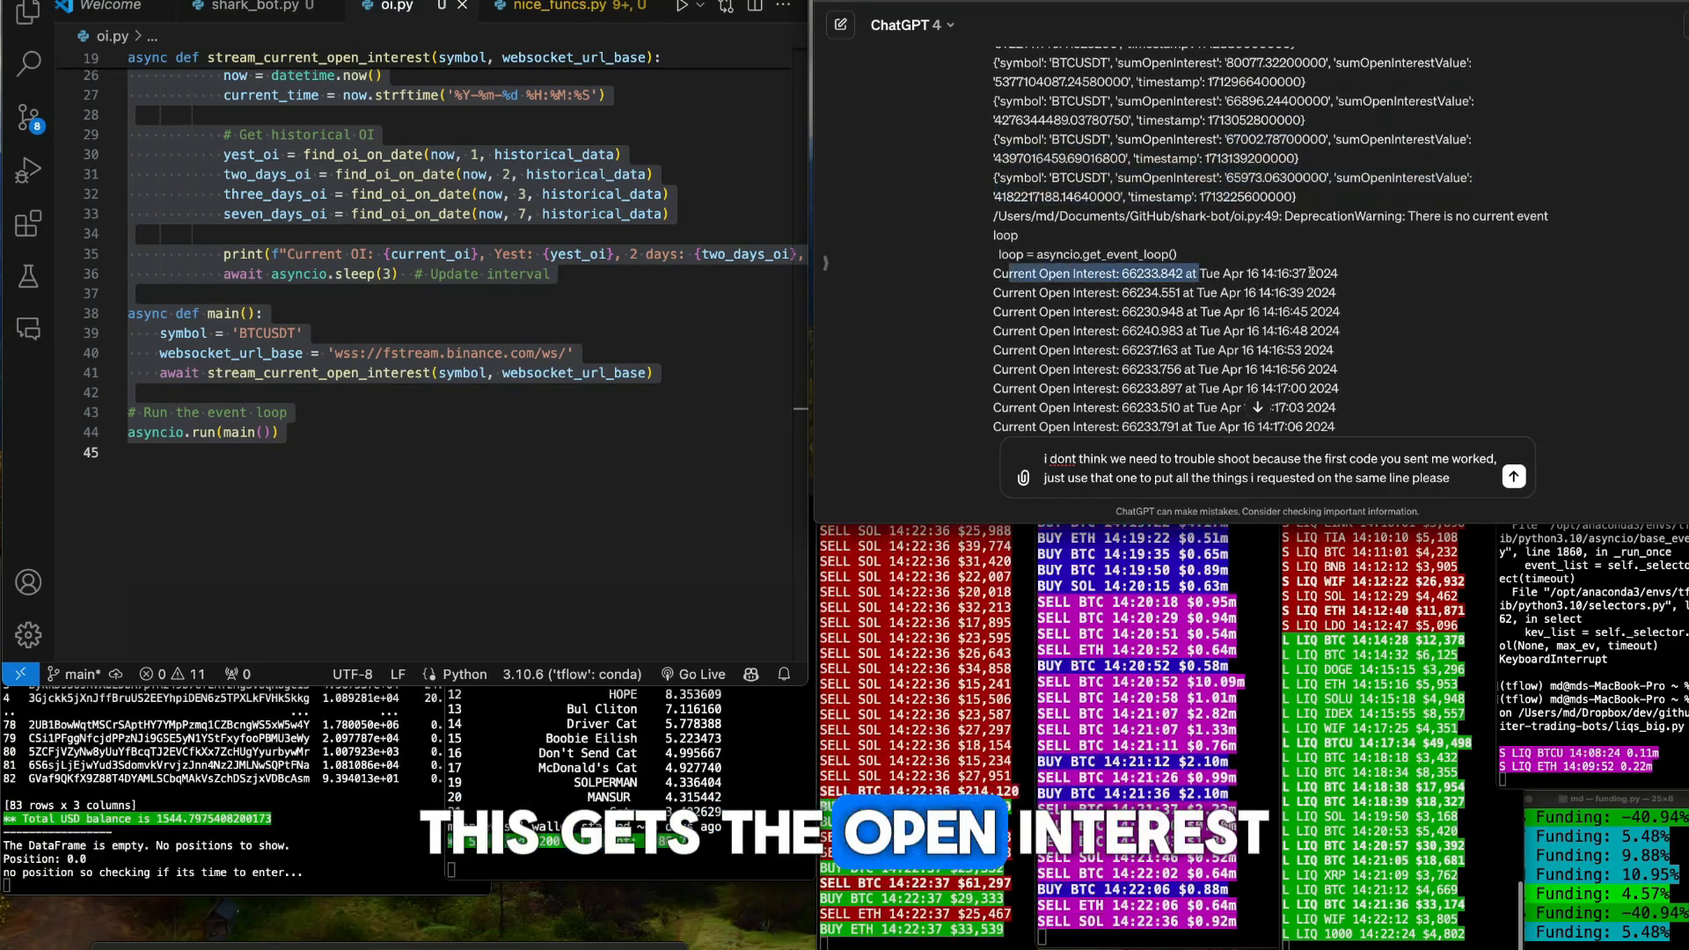
scroll(1188, 264, "up", 5)
scroll(1188, 265, "up", 3)
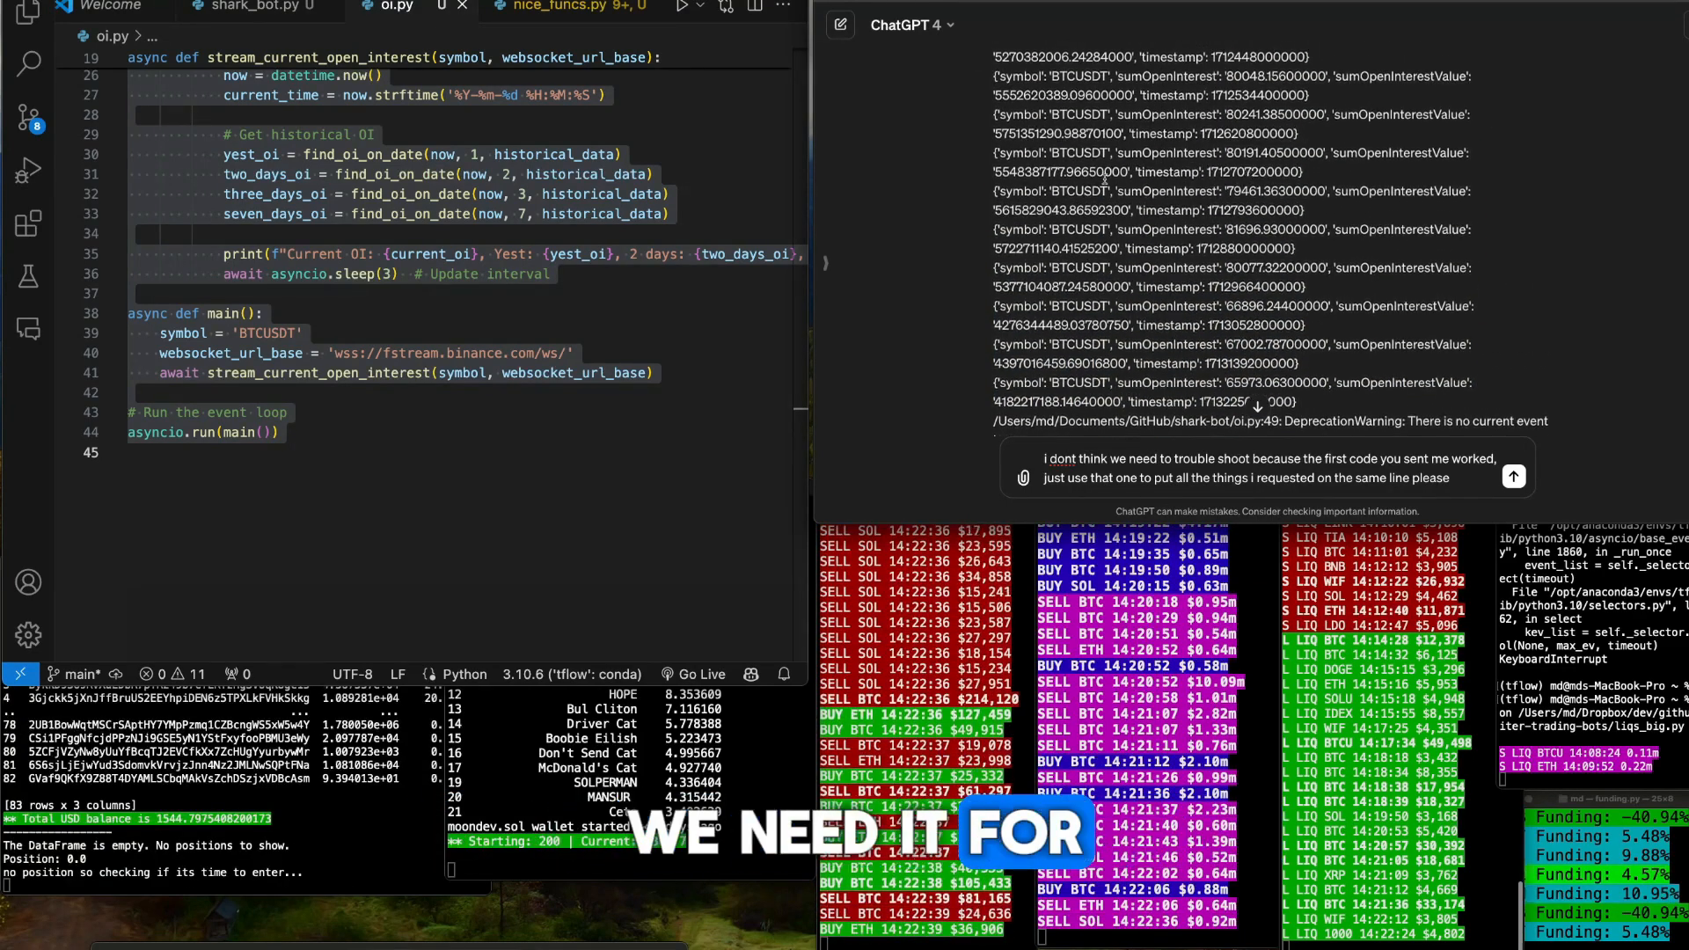
left_click_drag(1052, 229, 1149, 229)
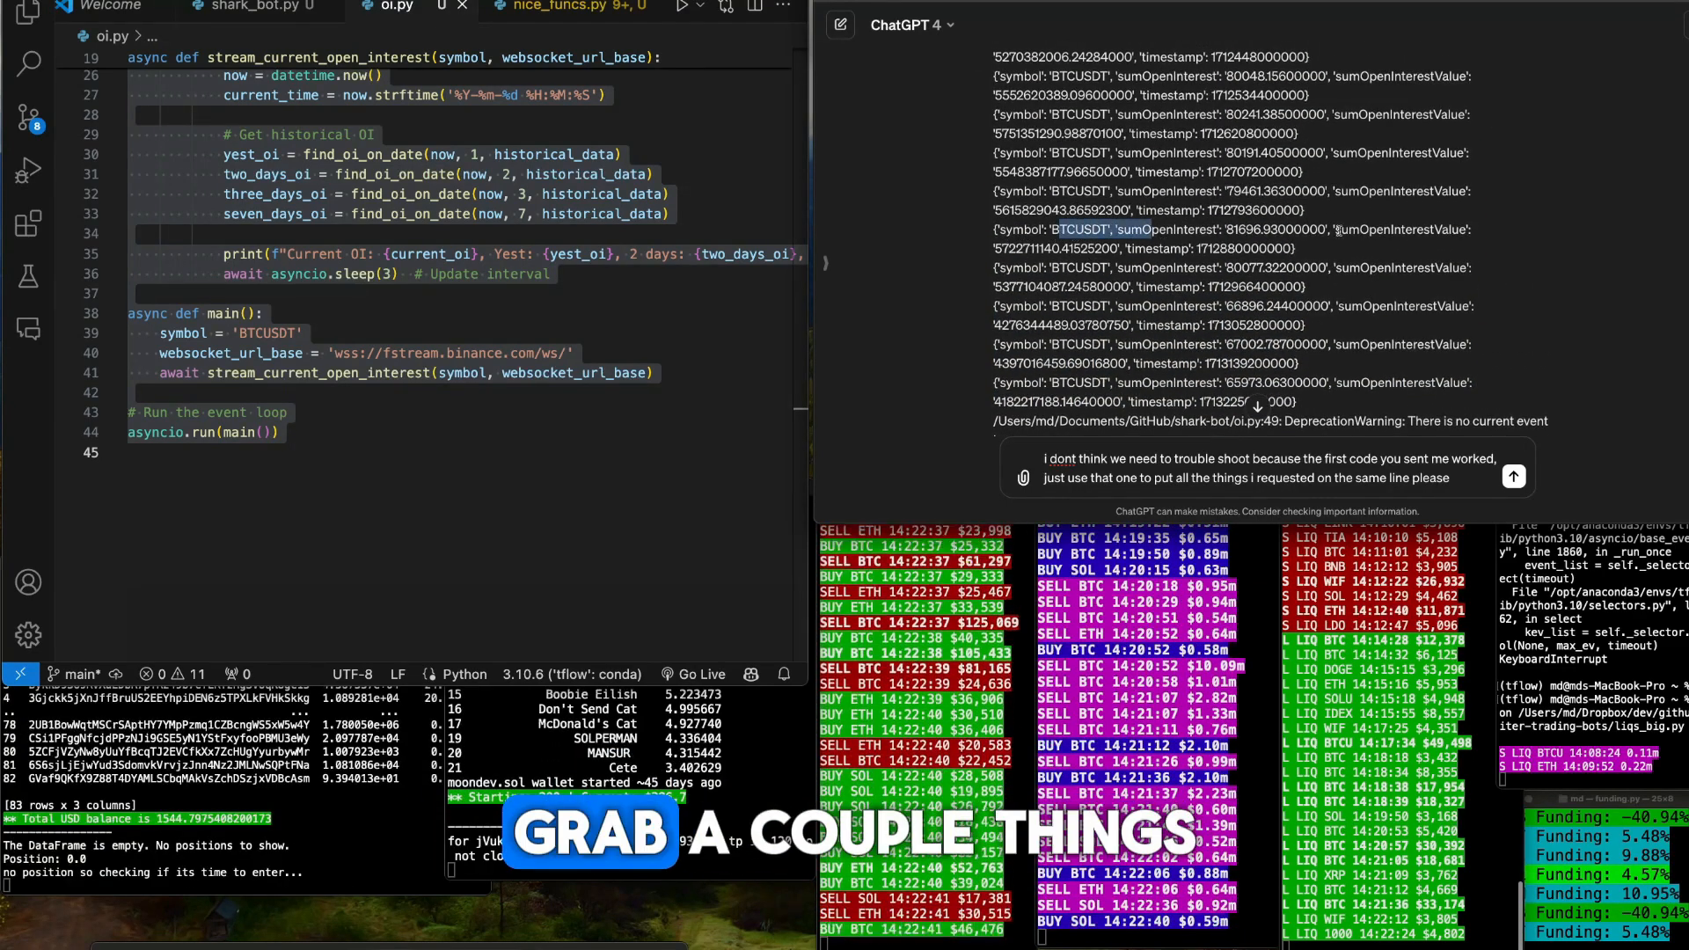
scroll(1397, 227, "up", 5)
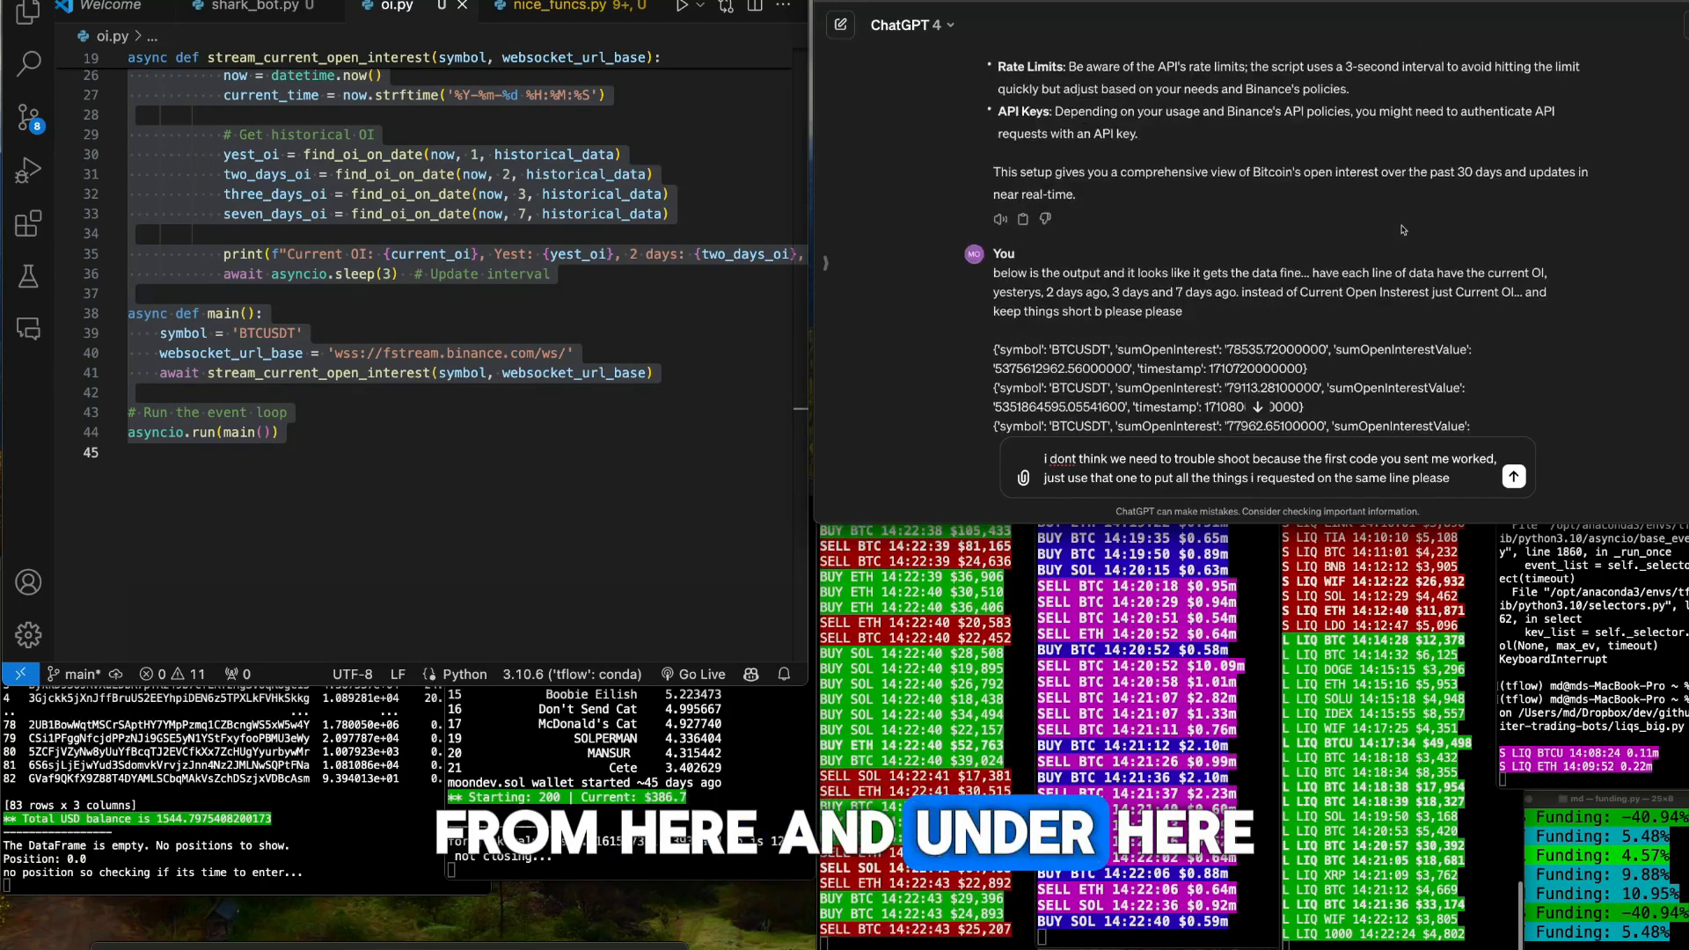
scroll(1183, 292, "up", 4)
scroll(1188, 264, "up", 3)
scroll(1197, 219, "up", 4)
scroll(1199, 217, "up", 4)
scroll(1255, 225, "up", 4)
scroll(1321, 232, "up", 3)
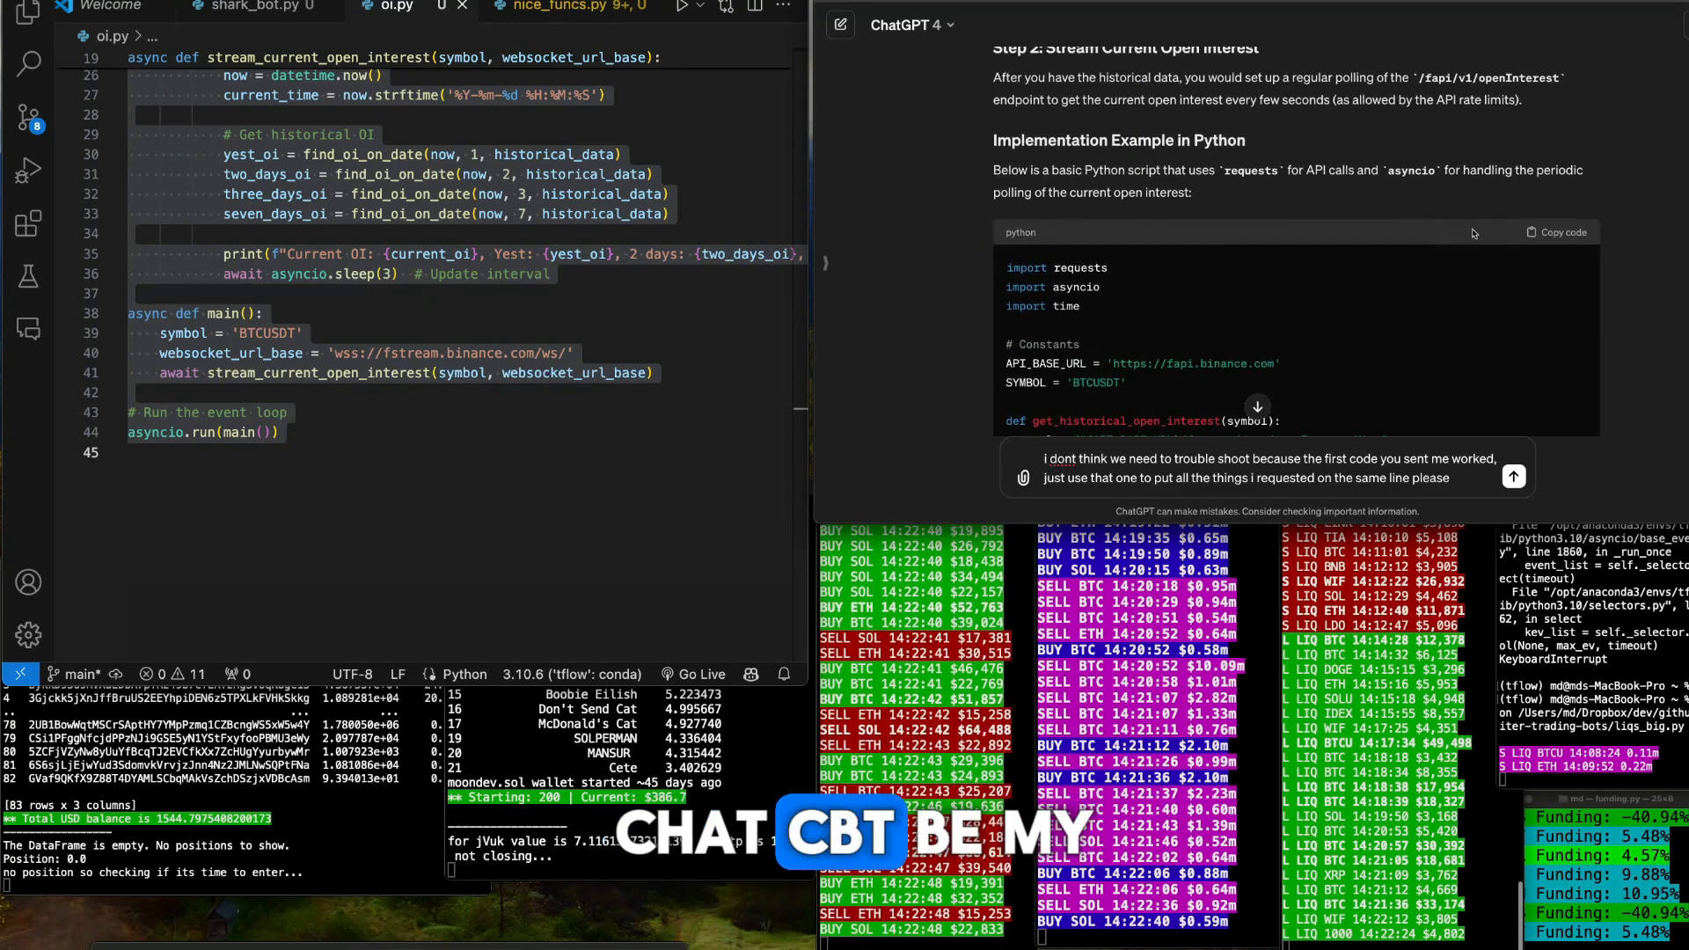
Send ChatGPT the first working script, asking for everything on one line
left_click(1571, 232)
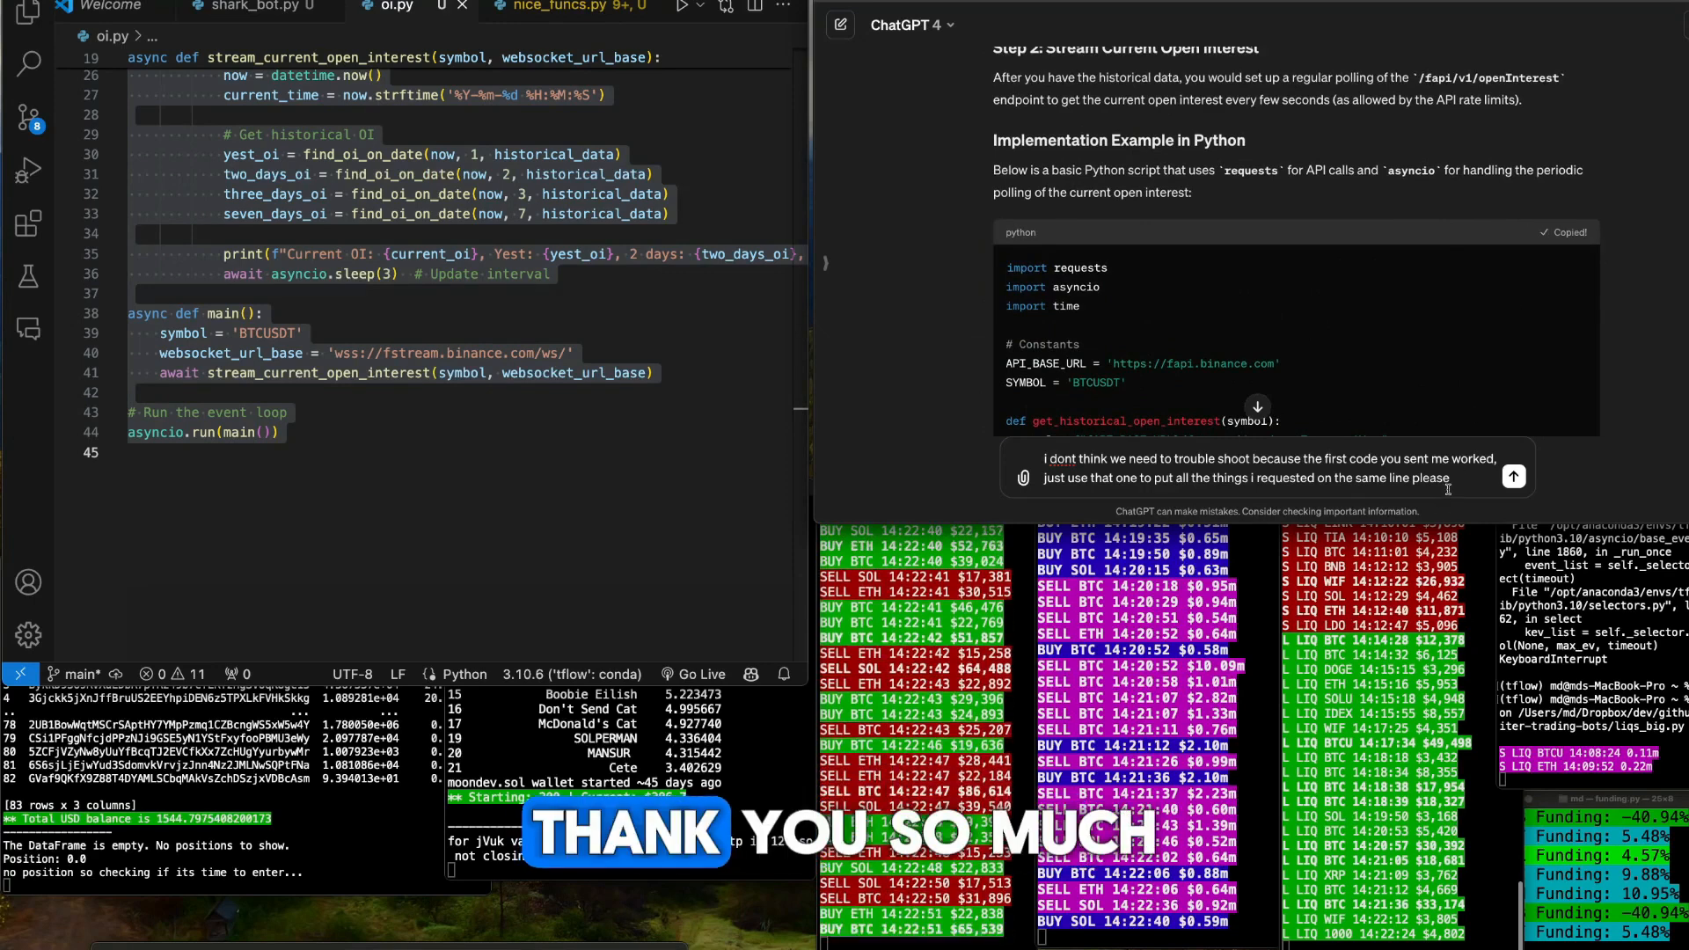
key("ctrl+v")
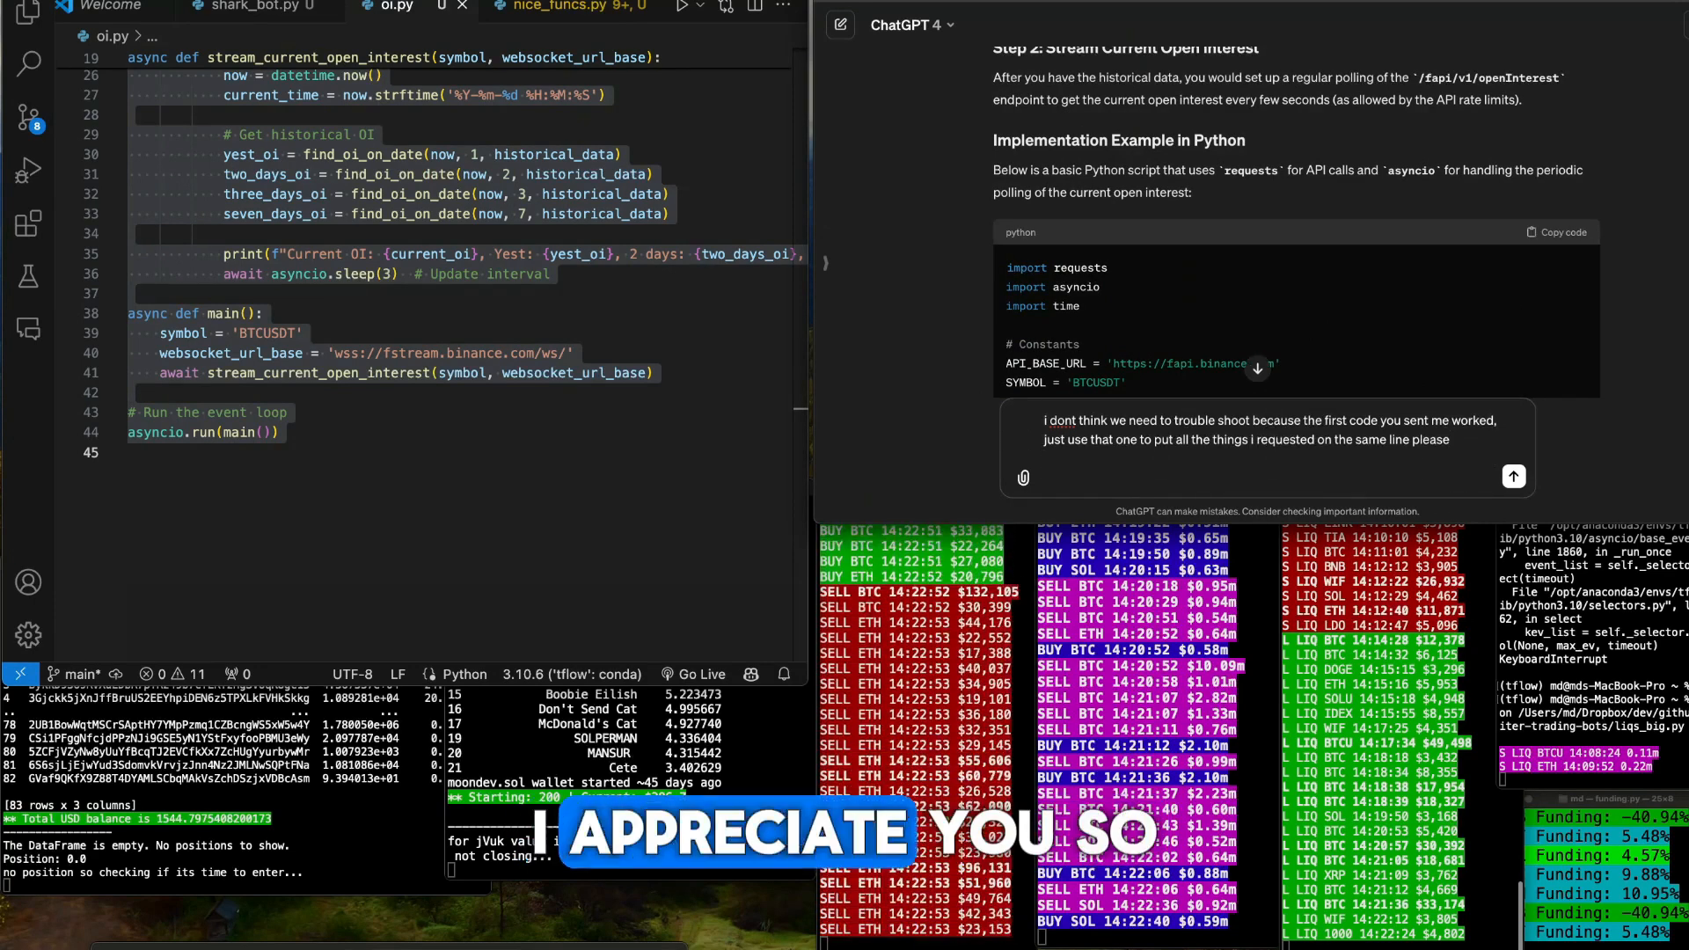
key("Return")
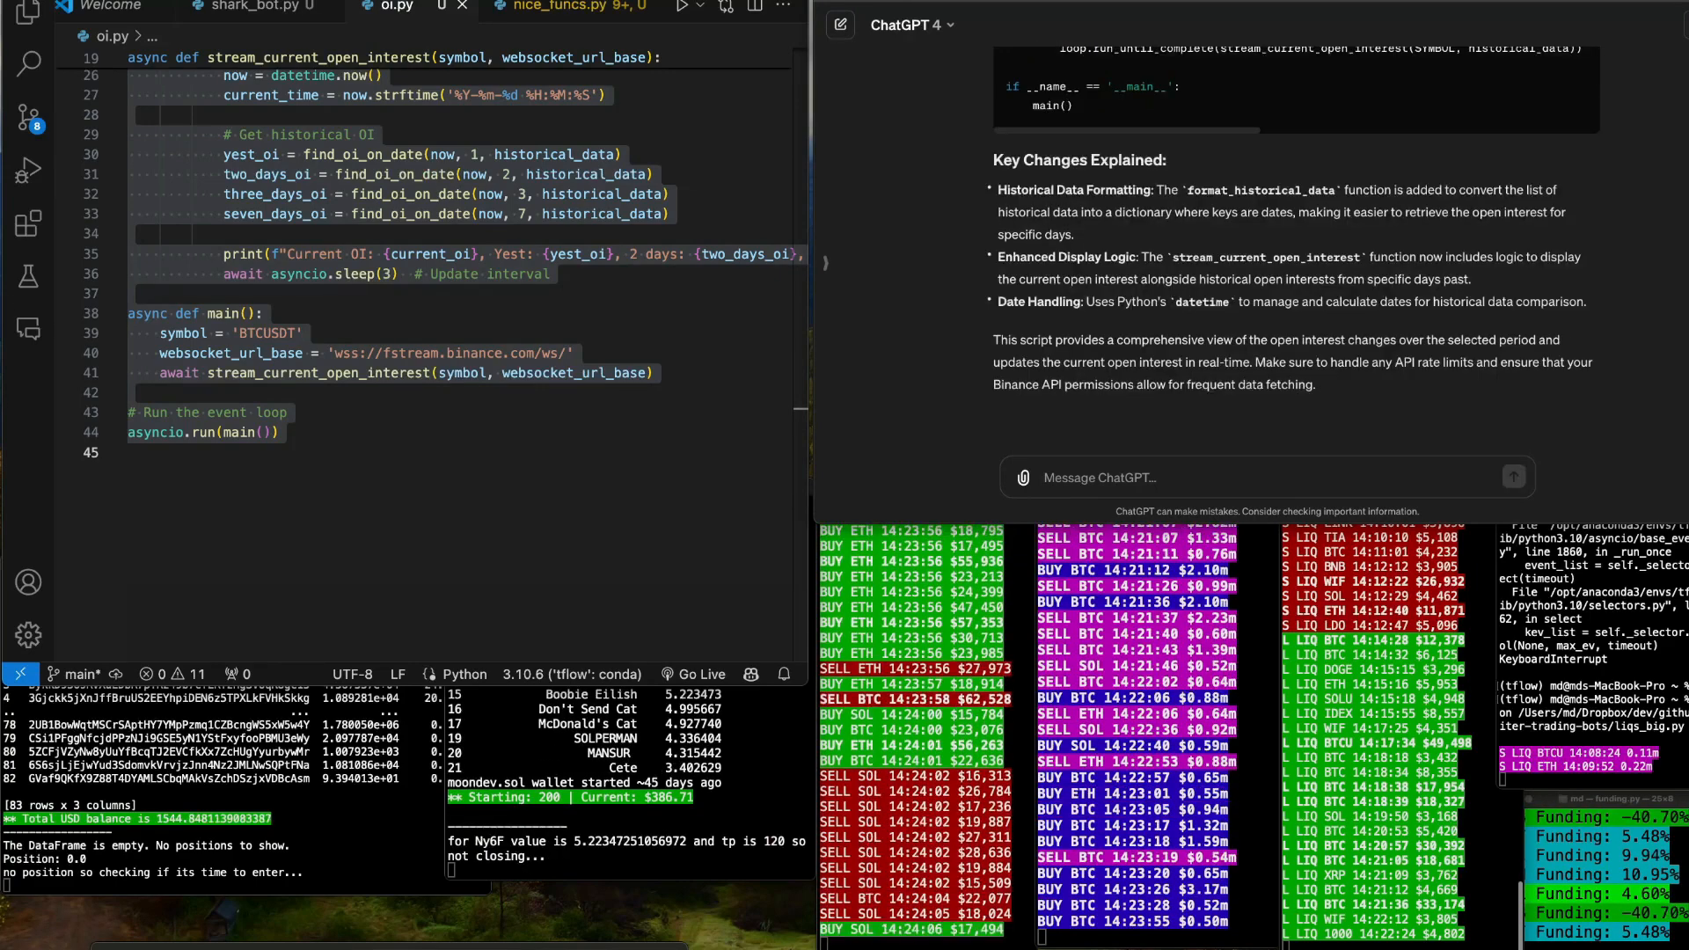
scroll(1188, 238, "up", 5)
scroll(1188, 238, "up", 5)
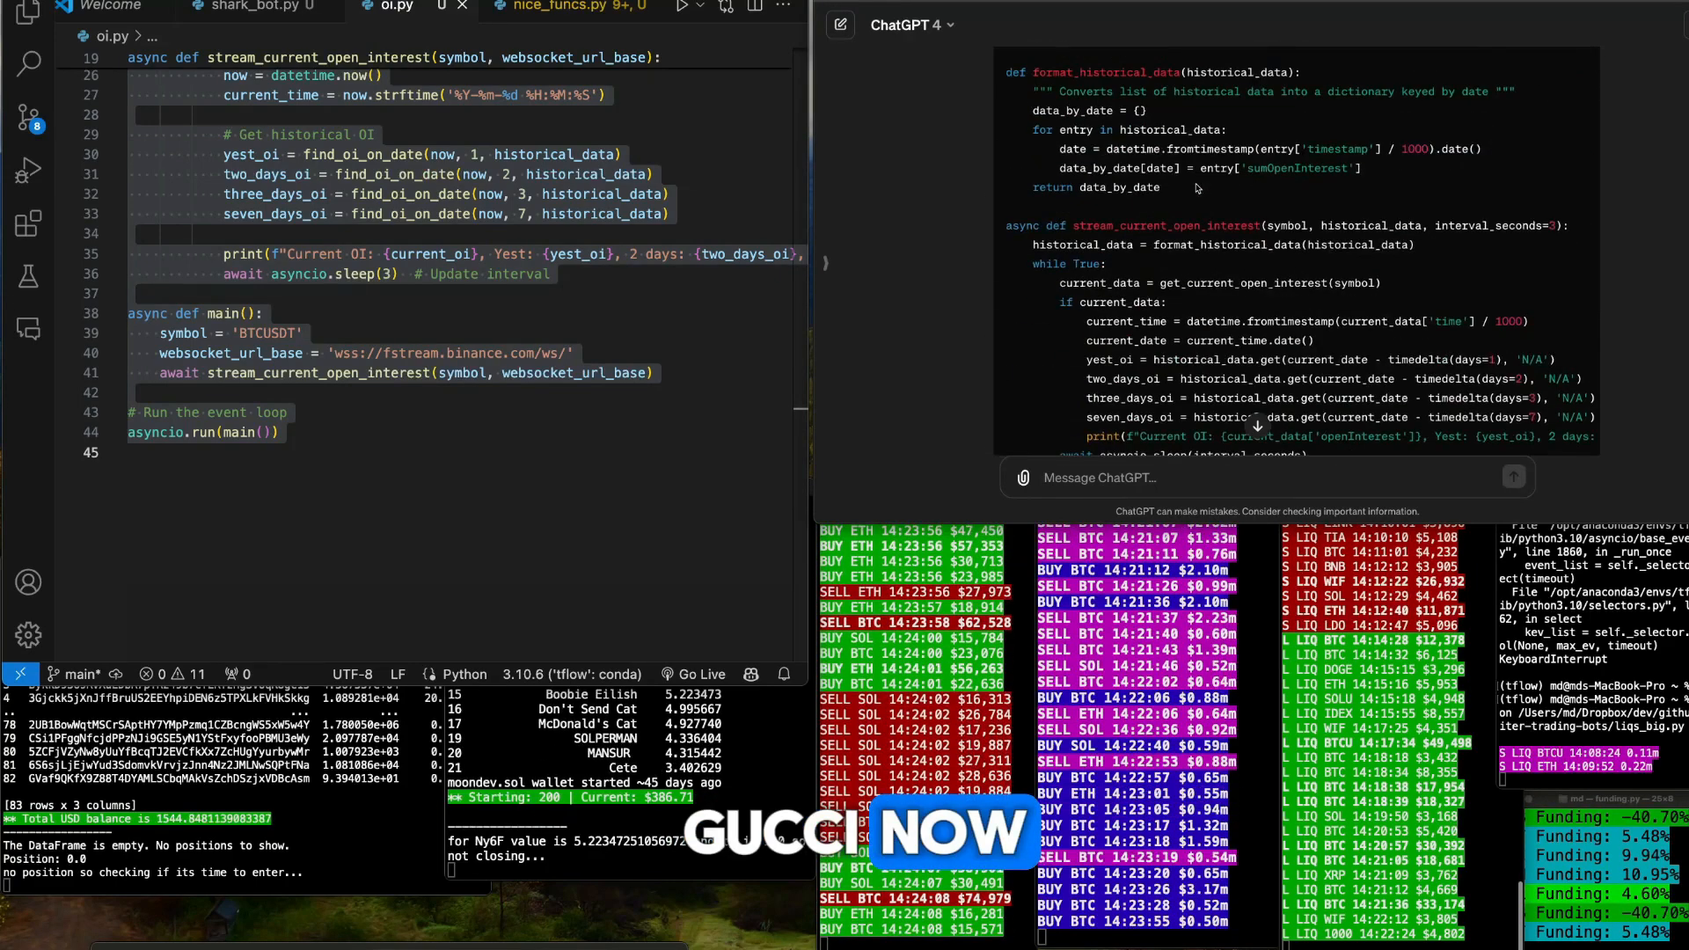
scroll(1196, 186, "up", 5)
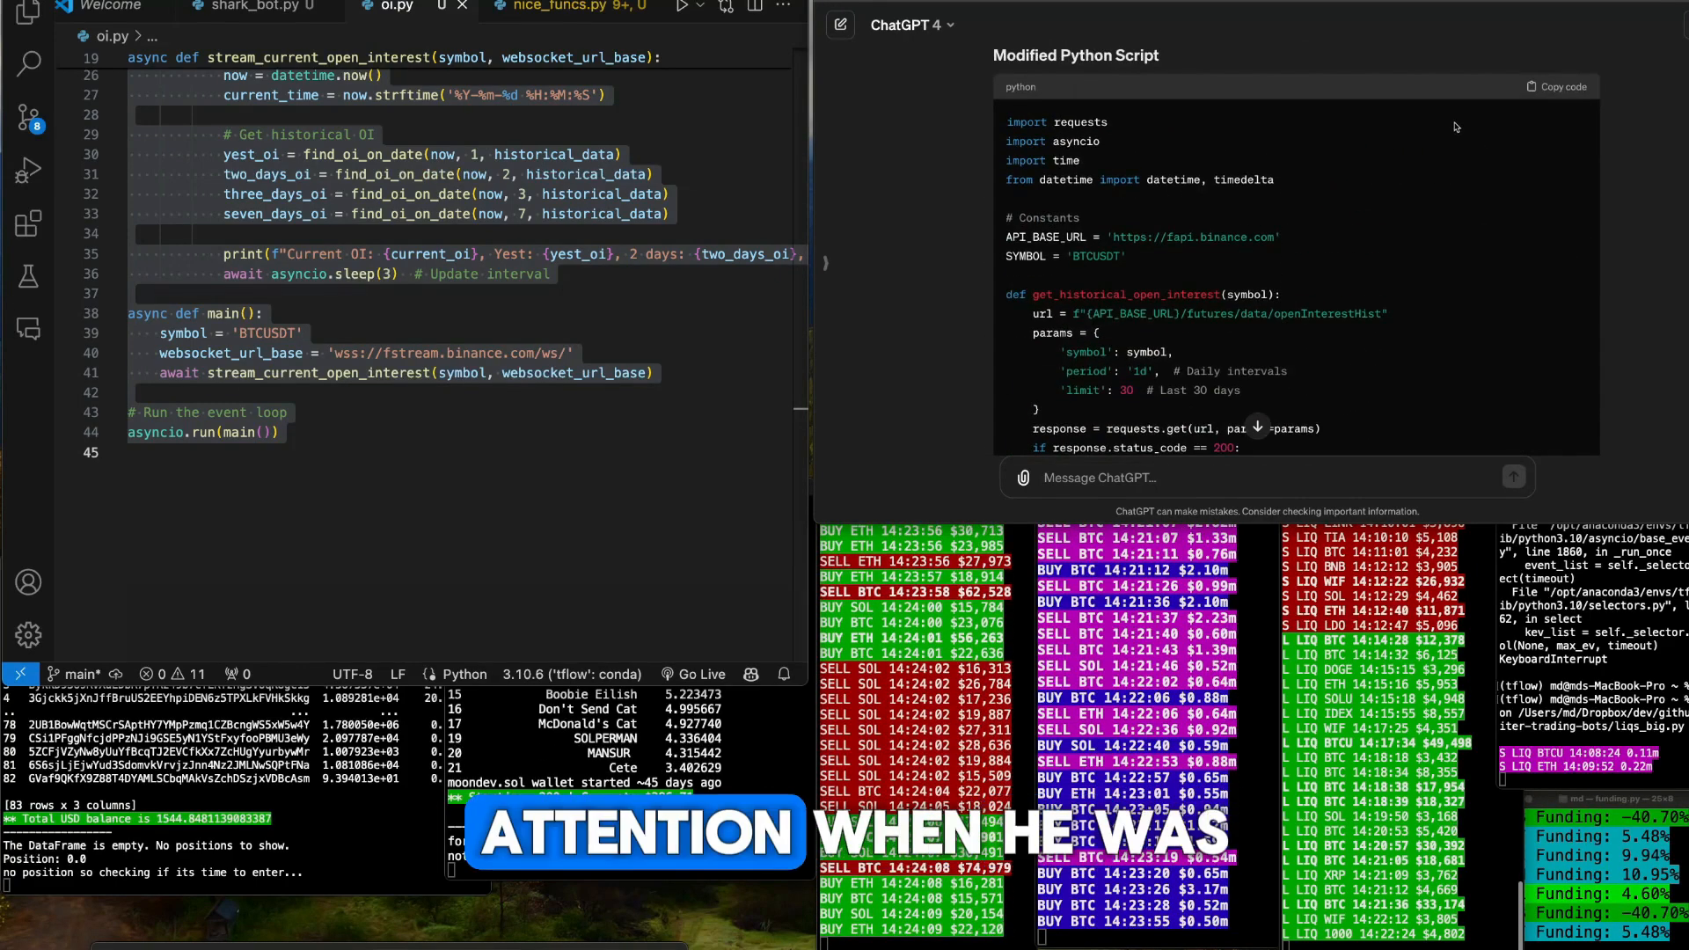
Replace oi.py's code with the modified Python script and save it
left_click(397, 264)
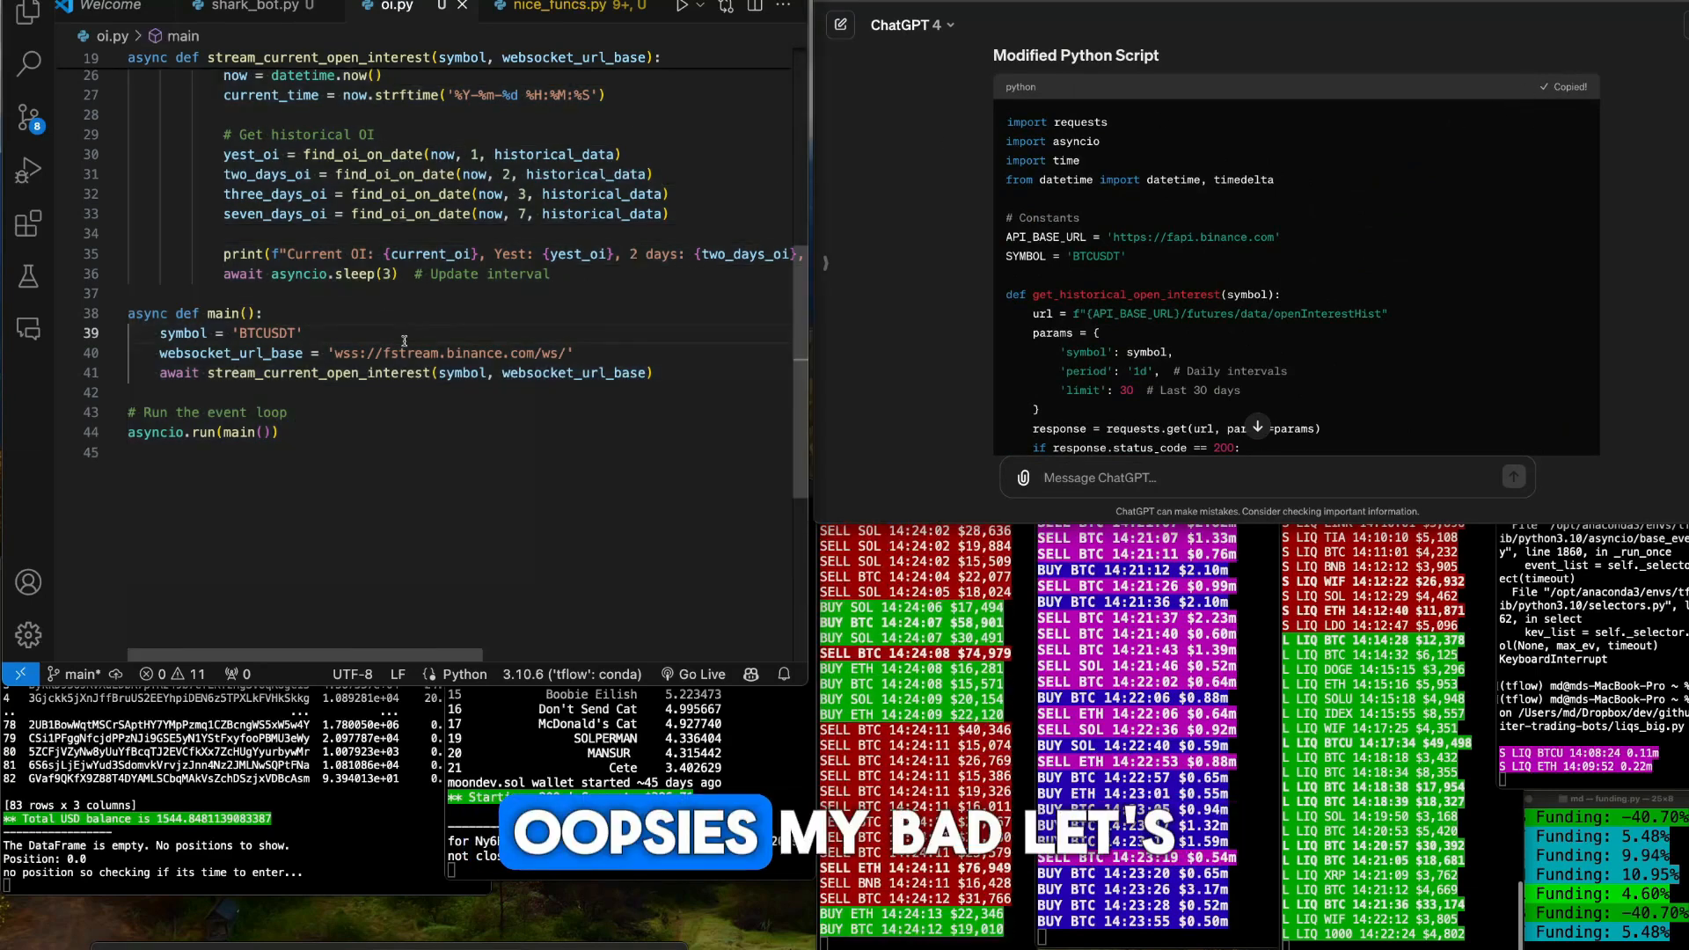
key("ctrl+a")
key("ctrl+v")
key("ctrl+s")
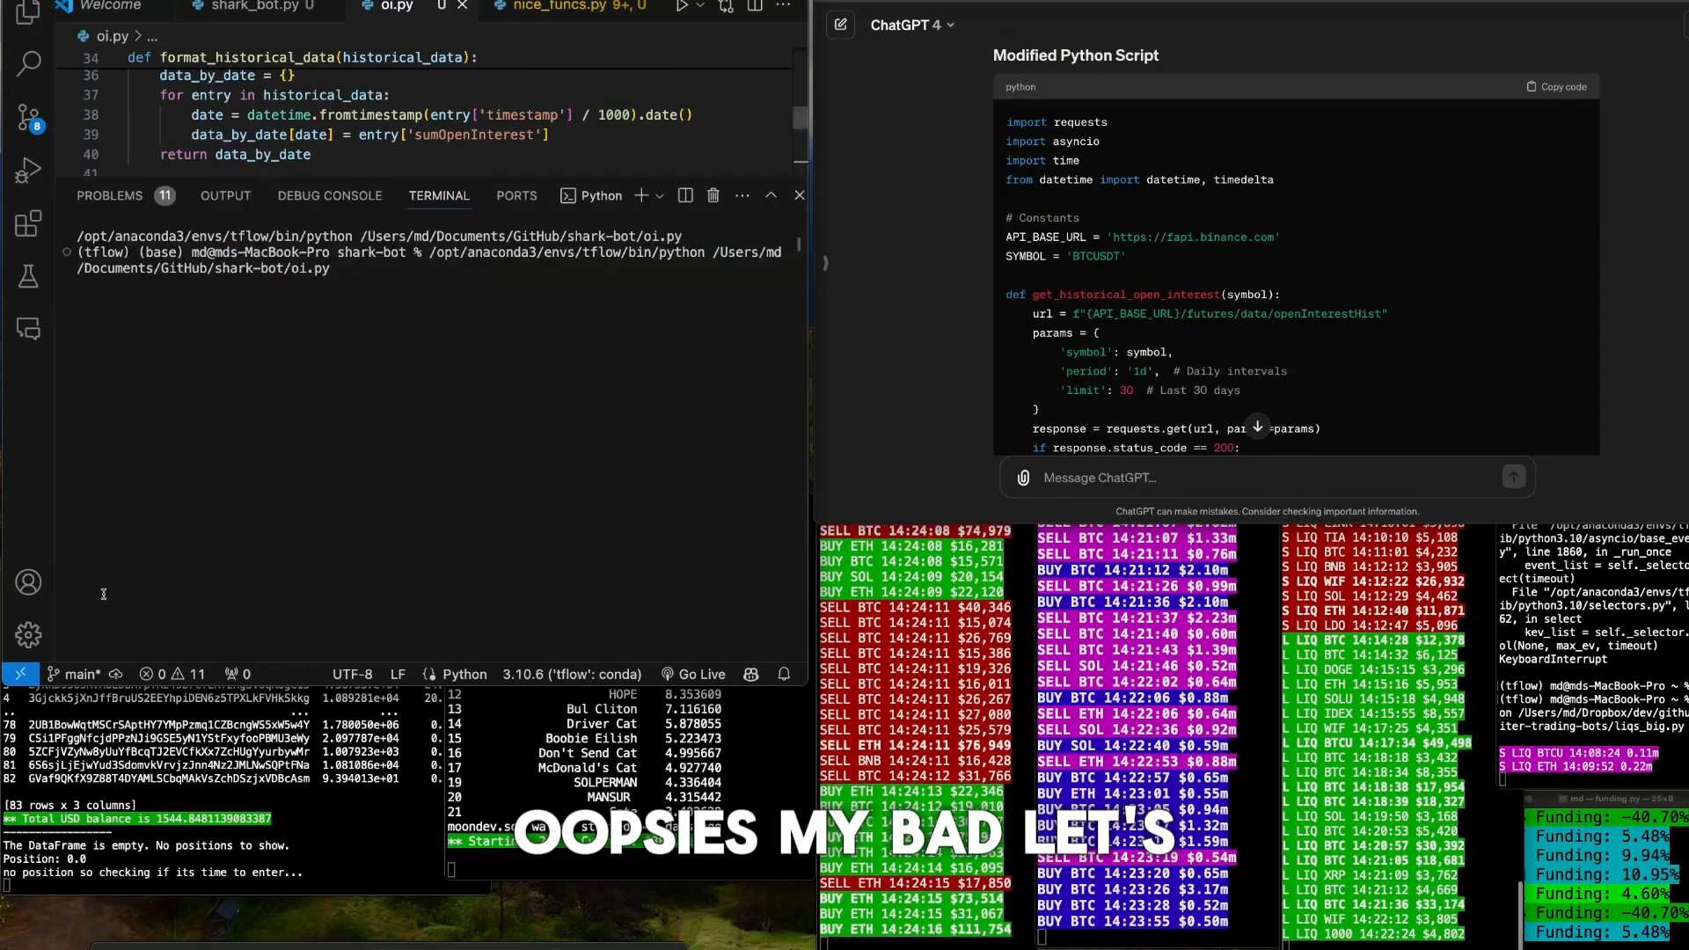
Run oi.py and select the printed Current OI lines with yesterday, 2, 3 and 7-day values
left_click(682, 5)
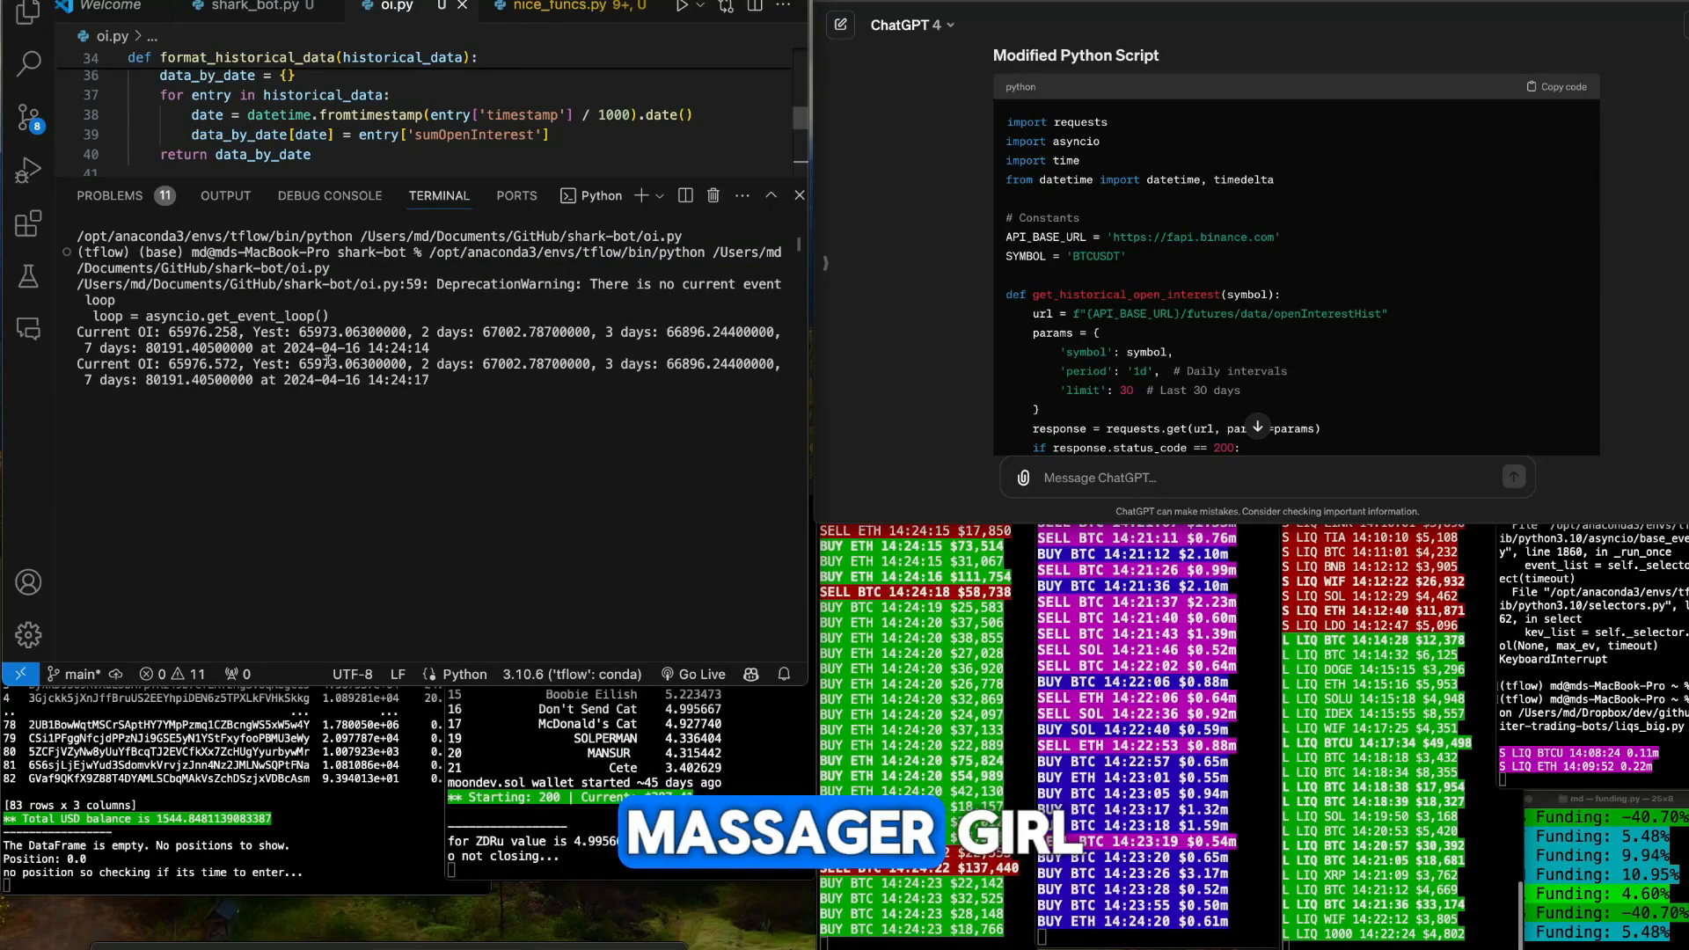
left_click_drag(479, 495, 77, 271)
type("this")
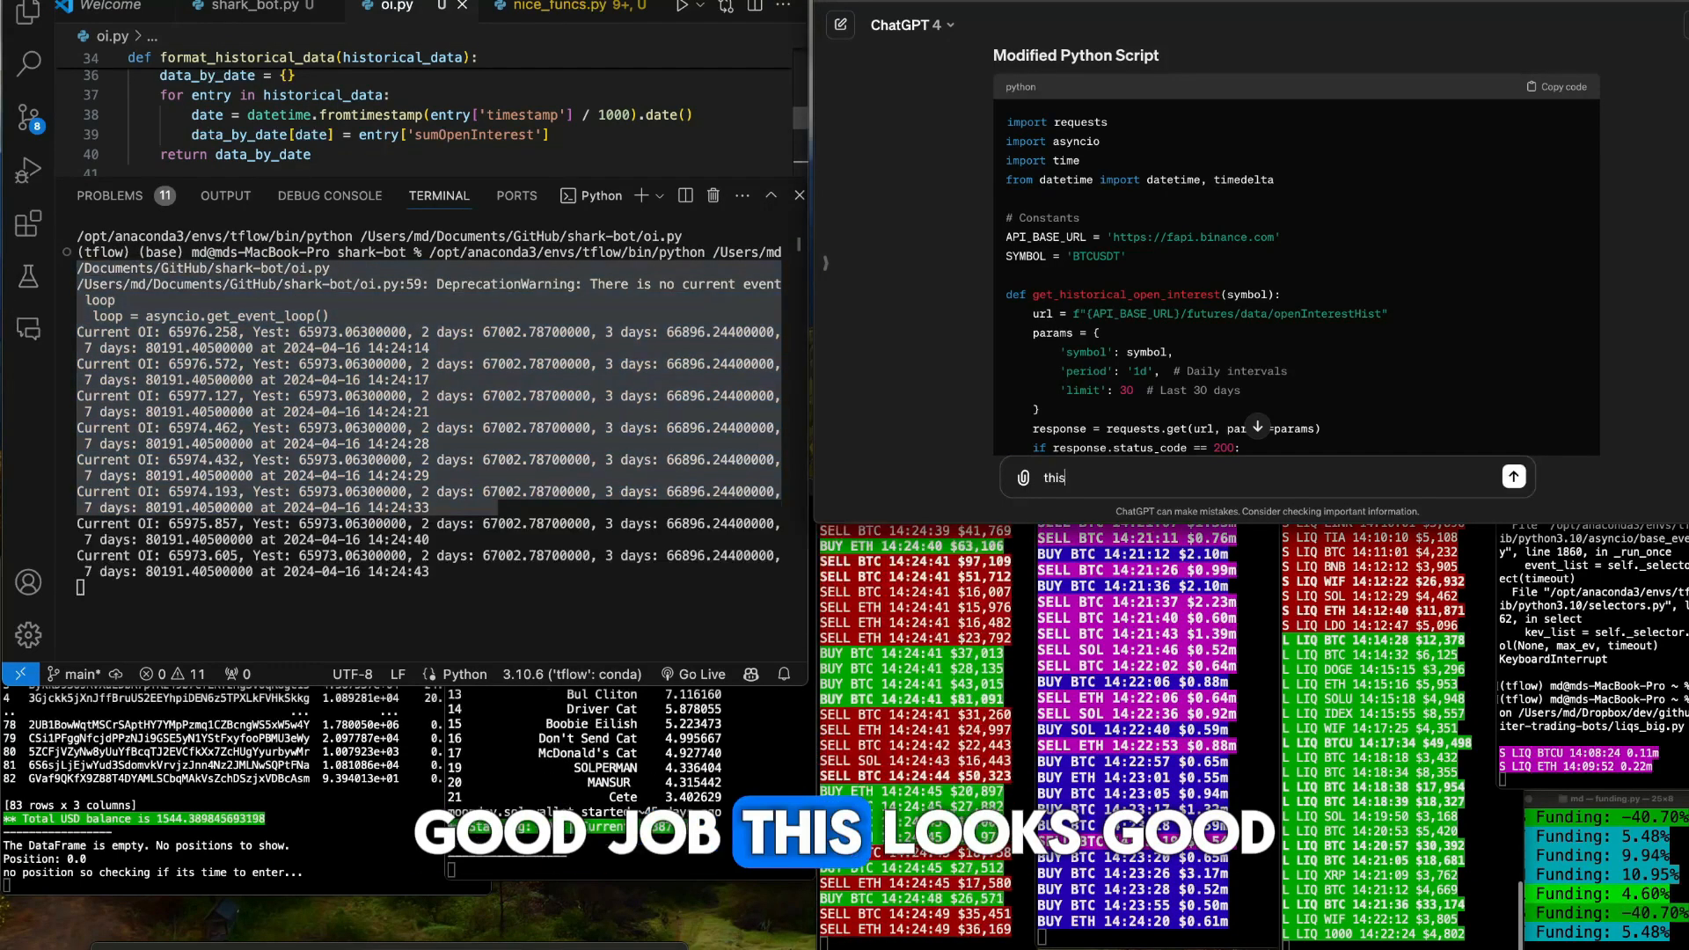
type(" looks good, but id re")
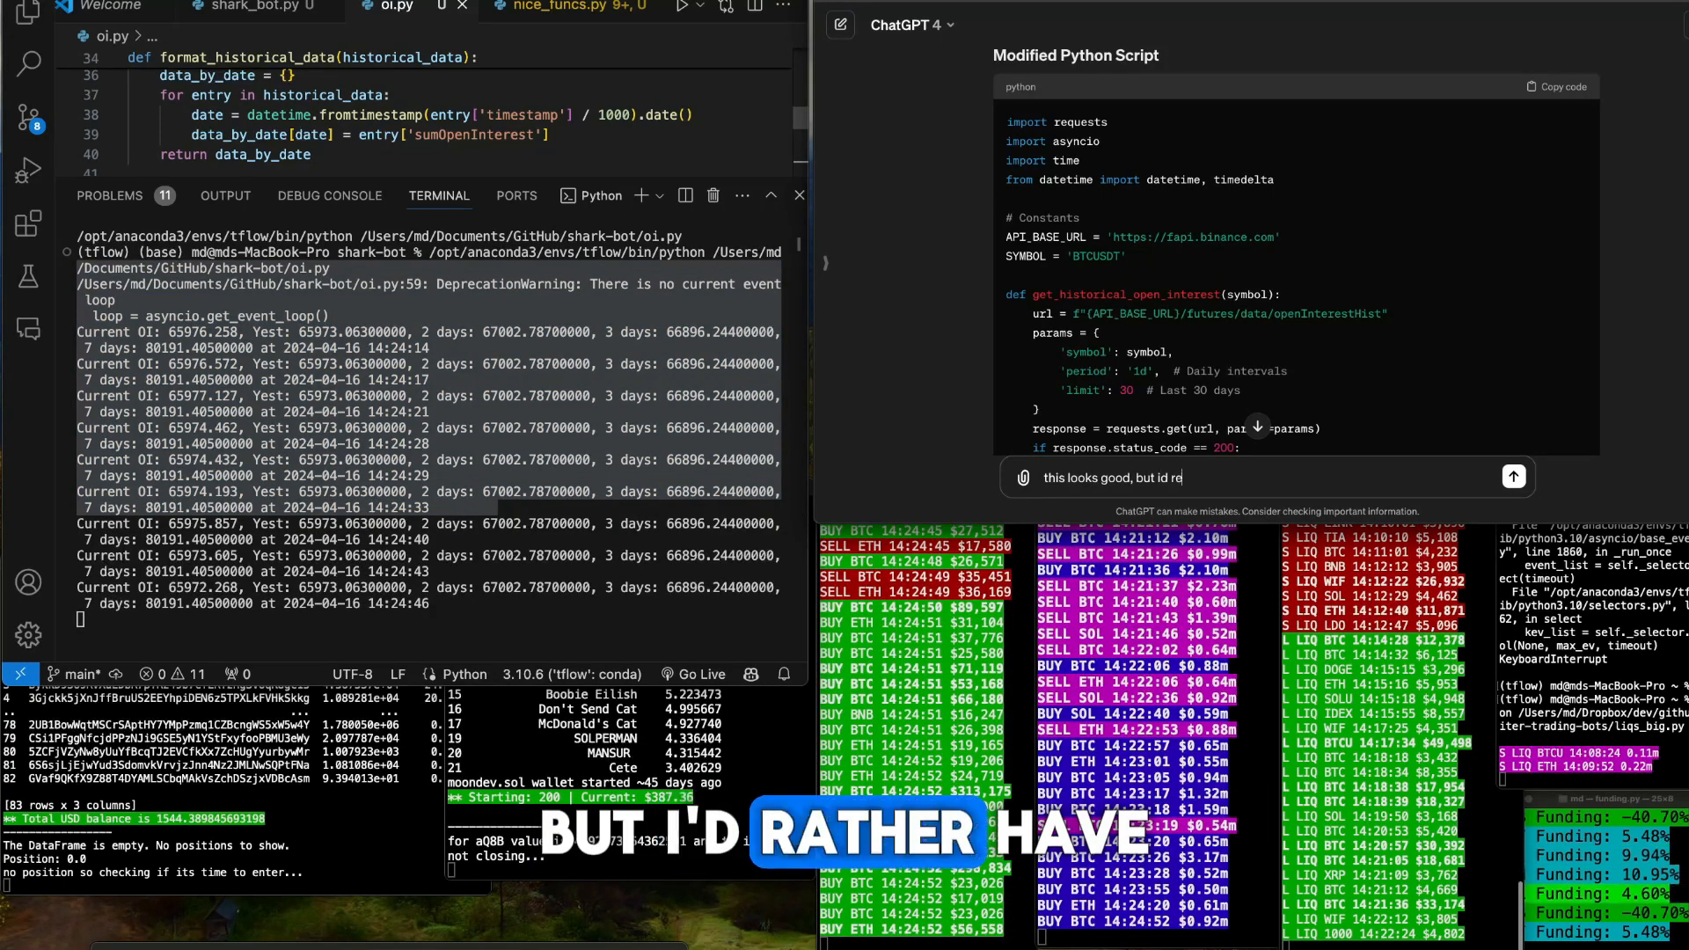
key("BackSpace")
type("ather have the")
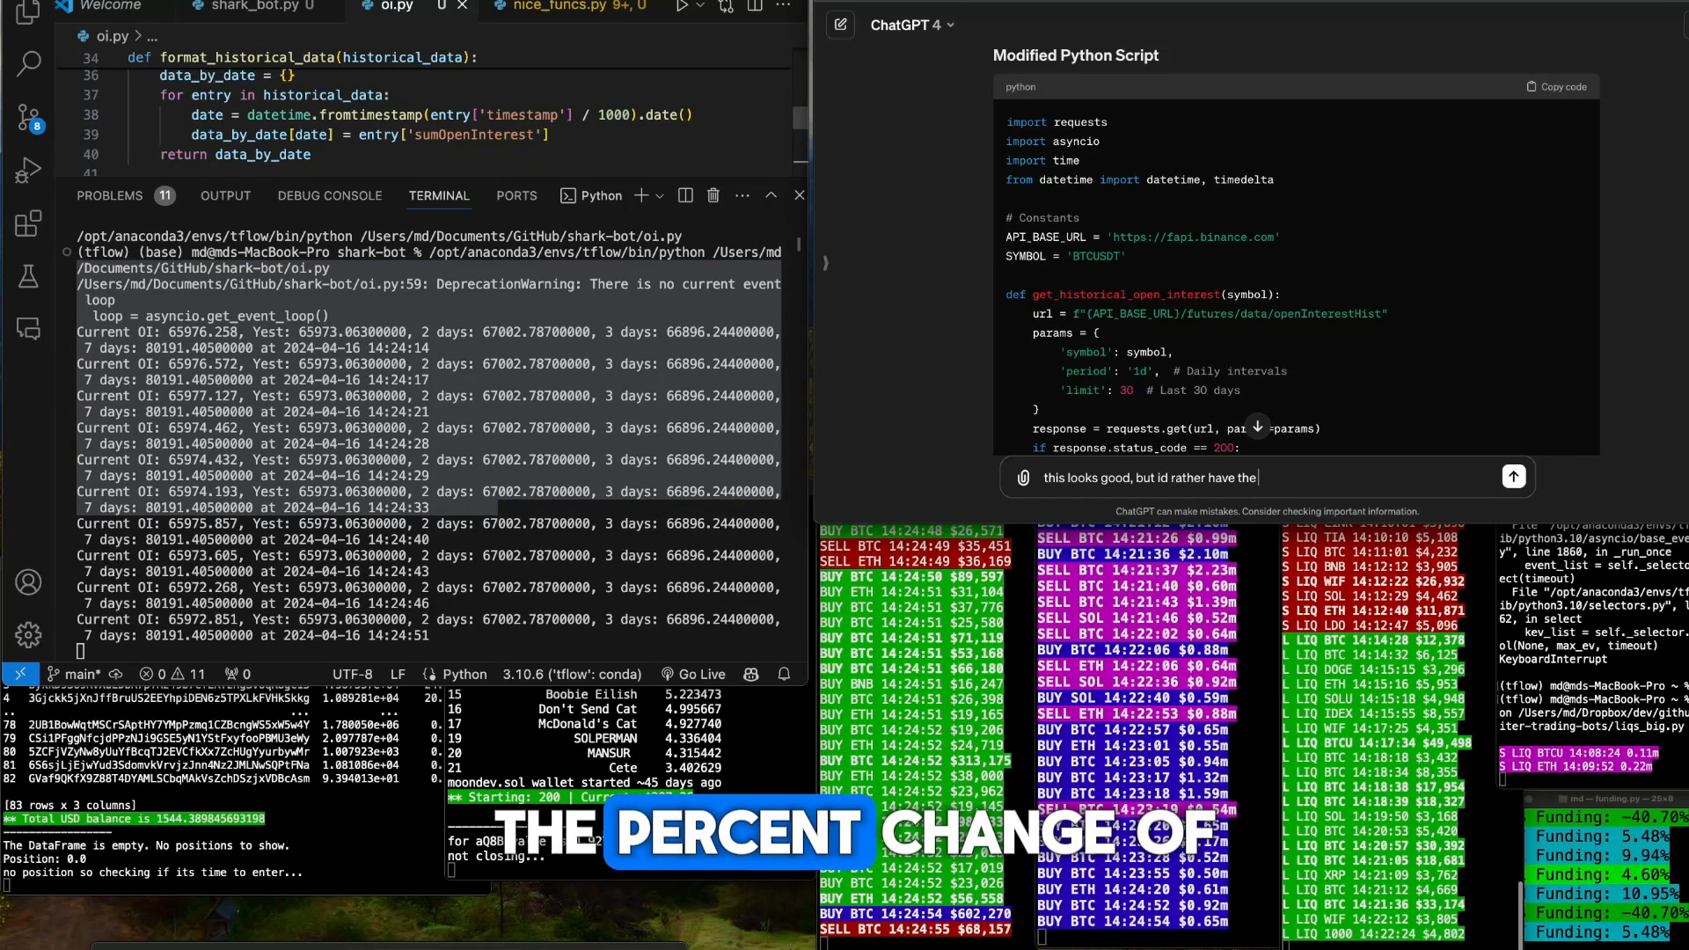
type(" % changge of each day")
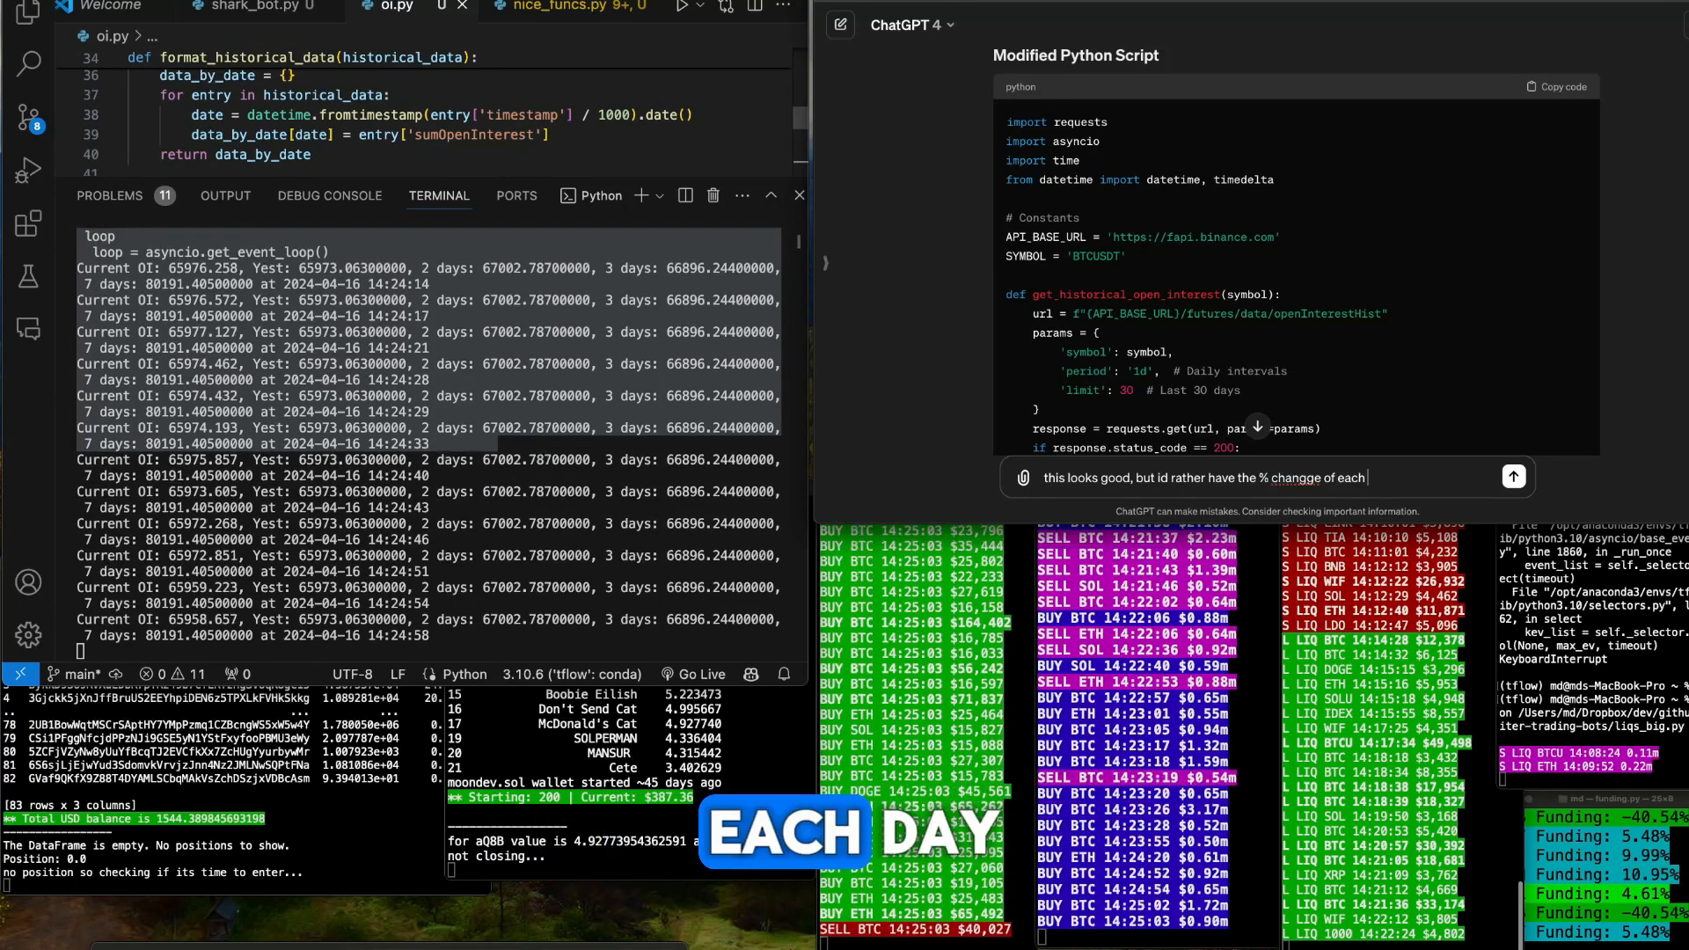
Paste the terminal output into the percent-change request and fix a typo
key("shift+Return")
key("ctrl+v")
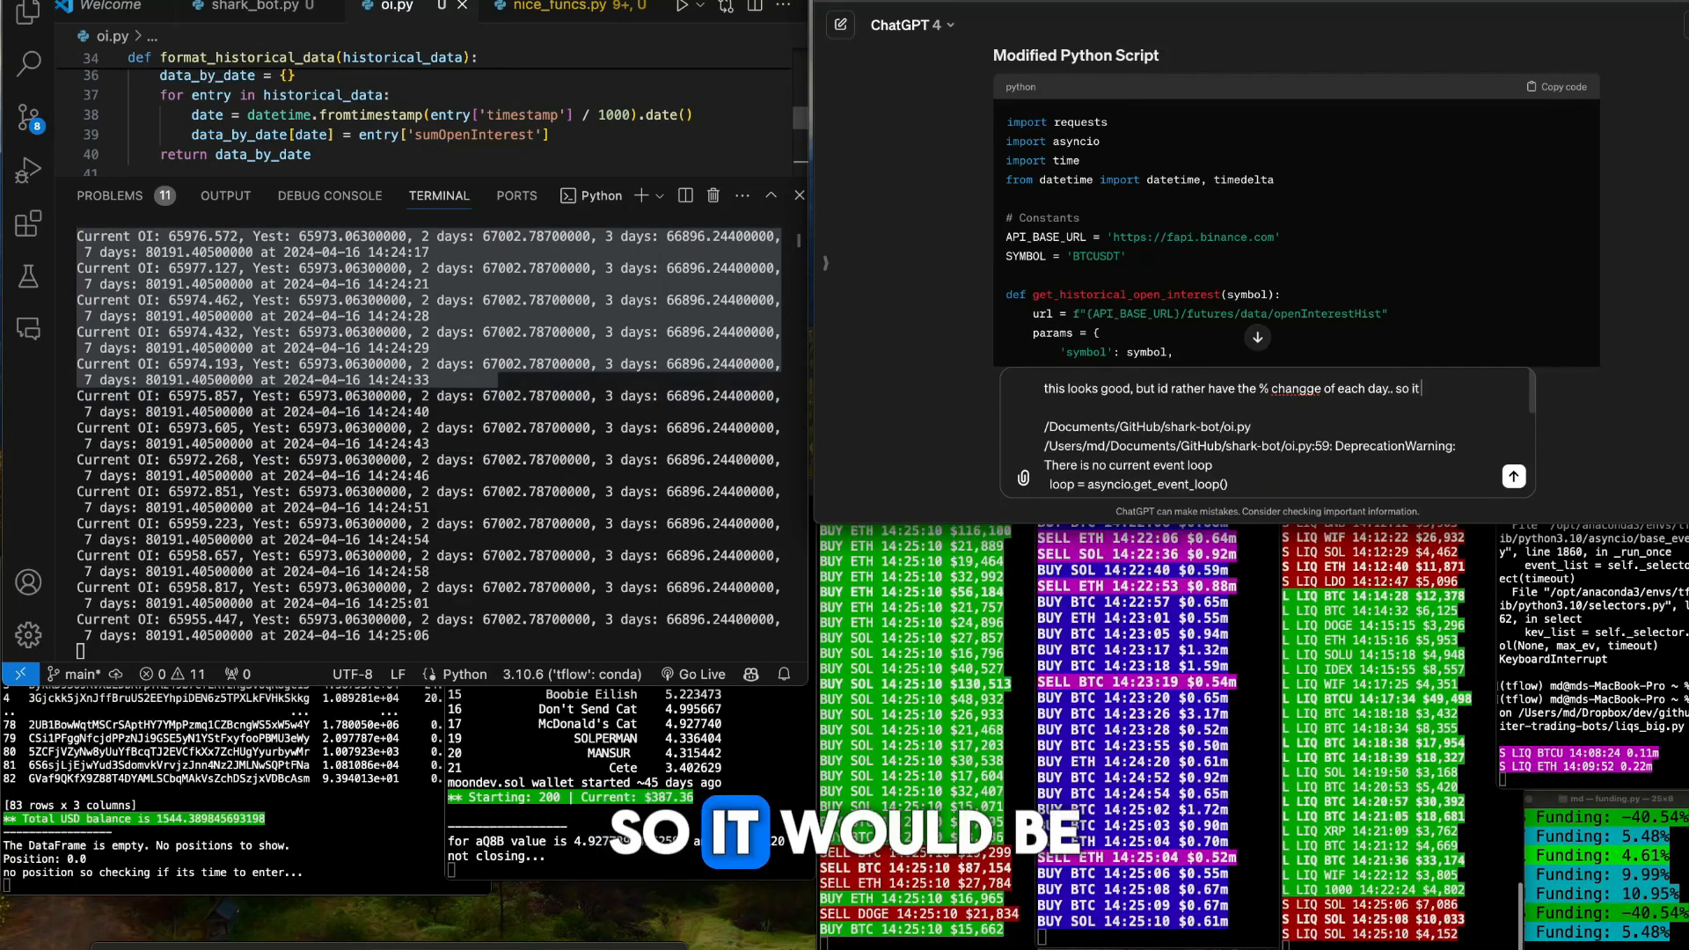
type(".. so it would be")
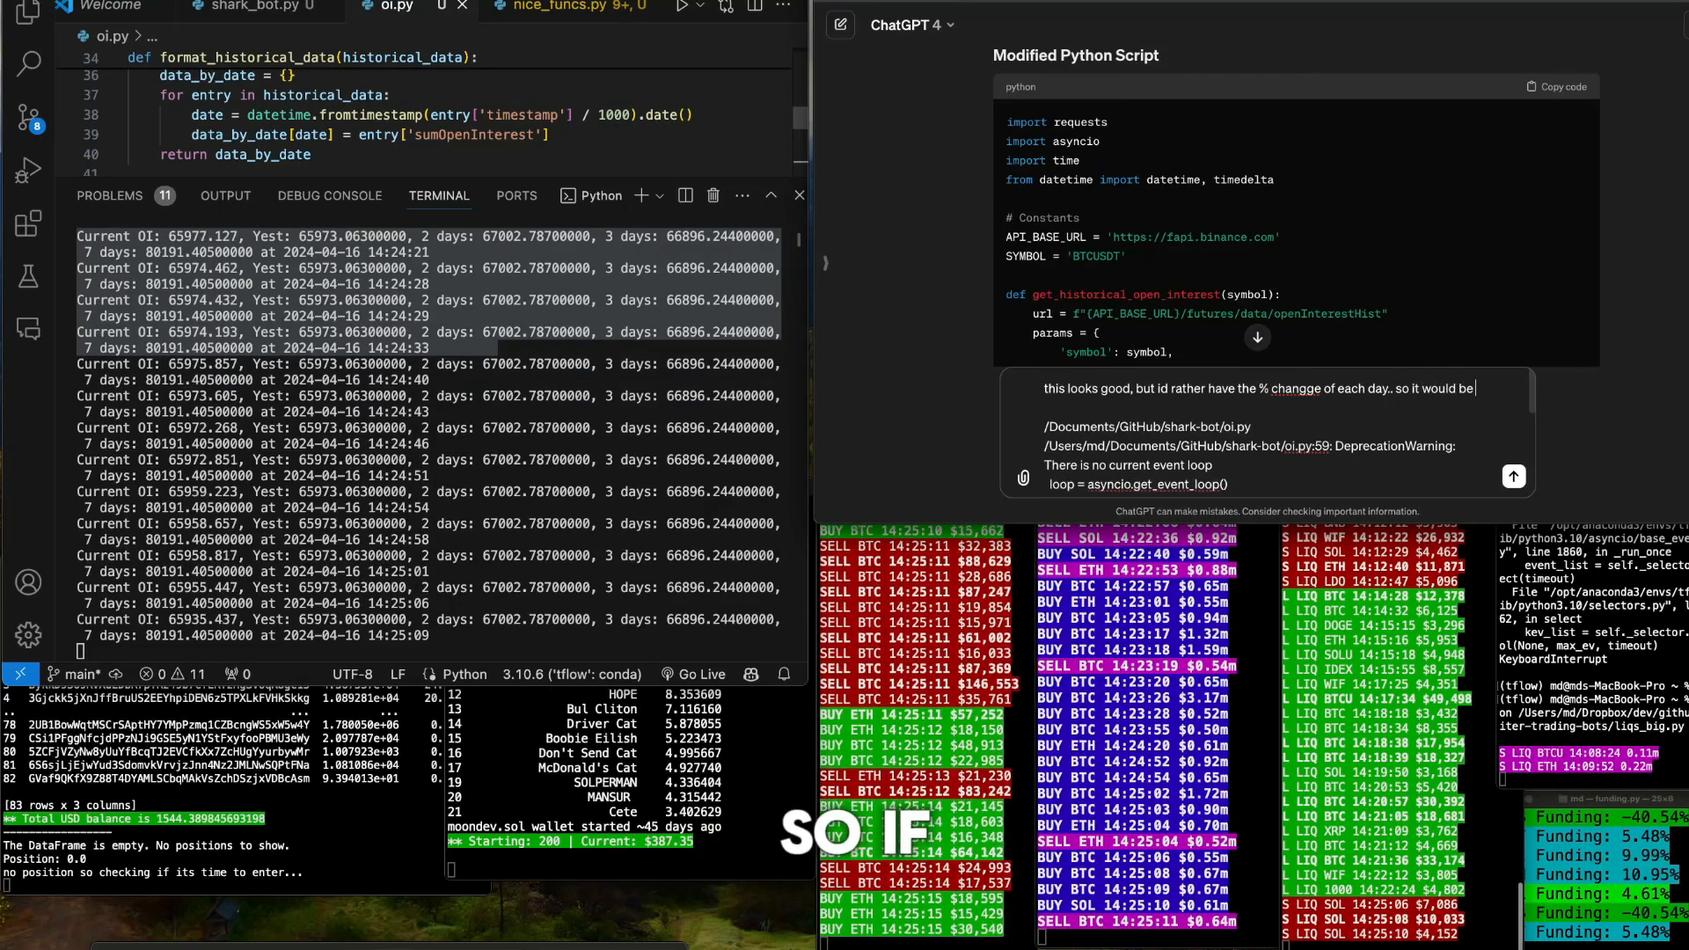
key("BackSpace")
type("f y")
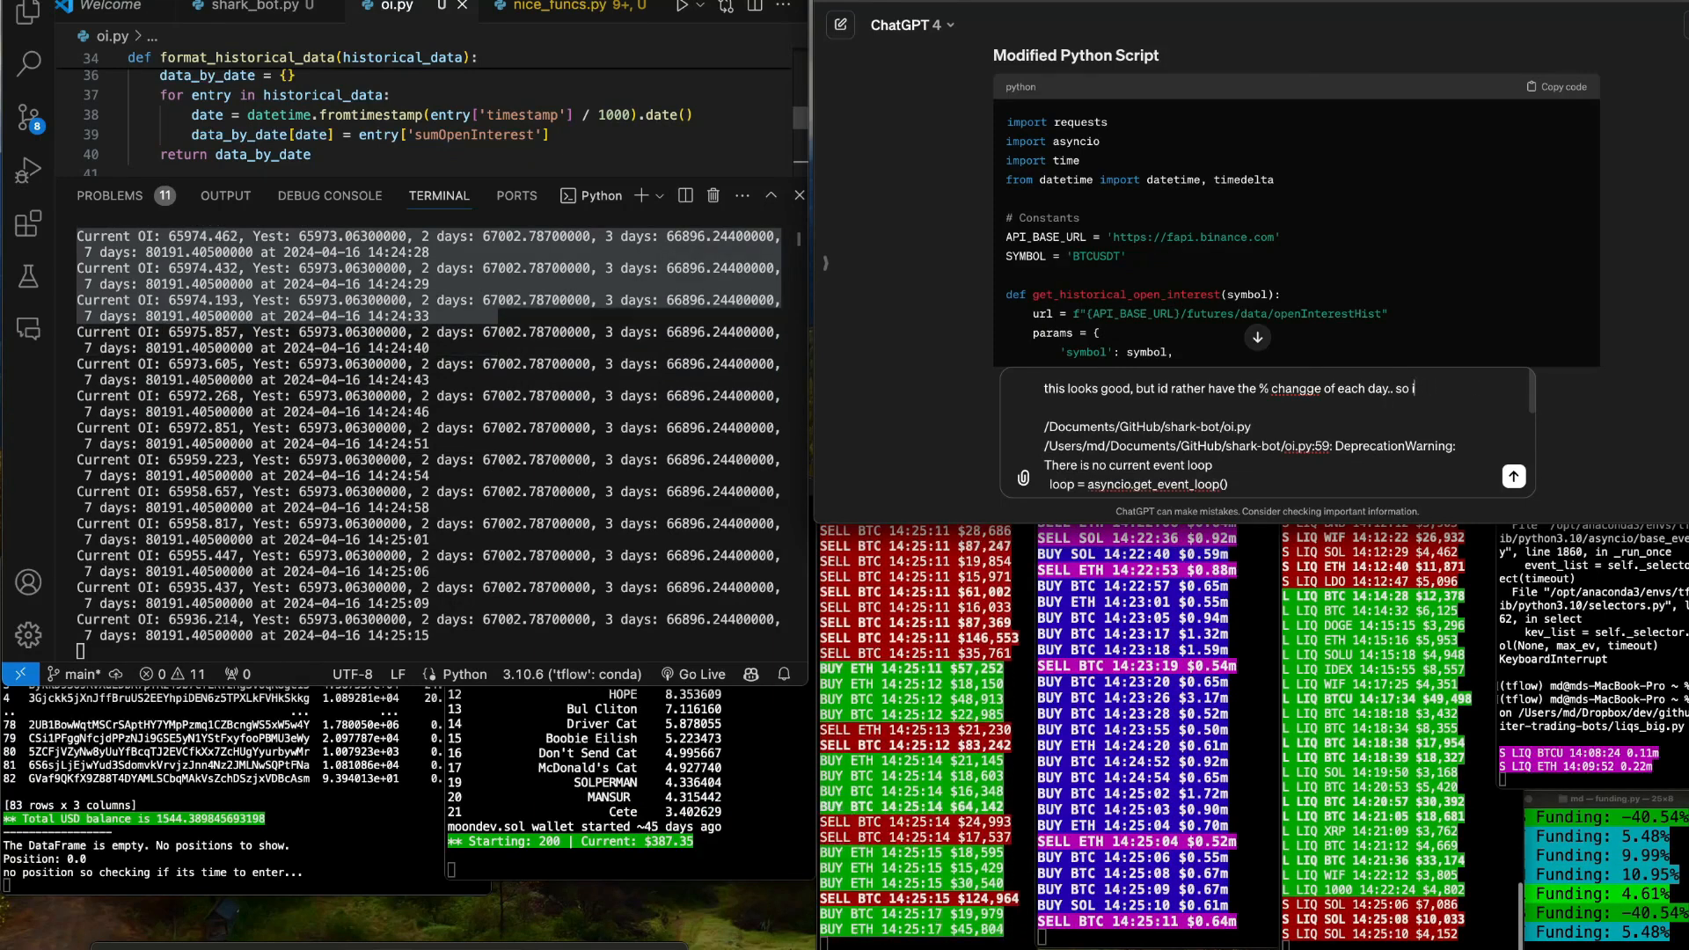
type("este")
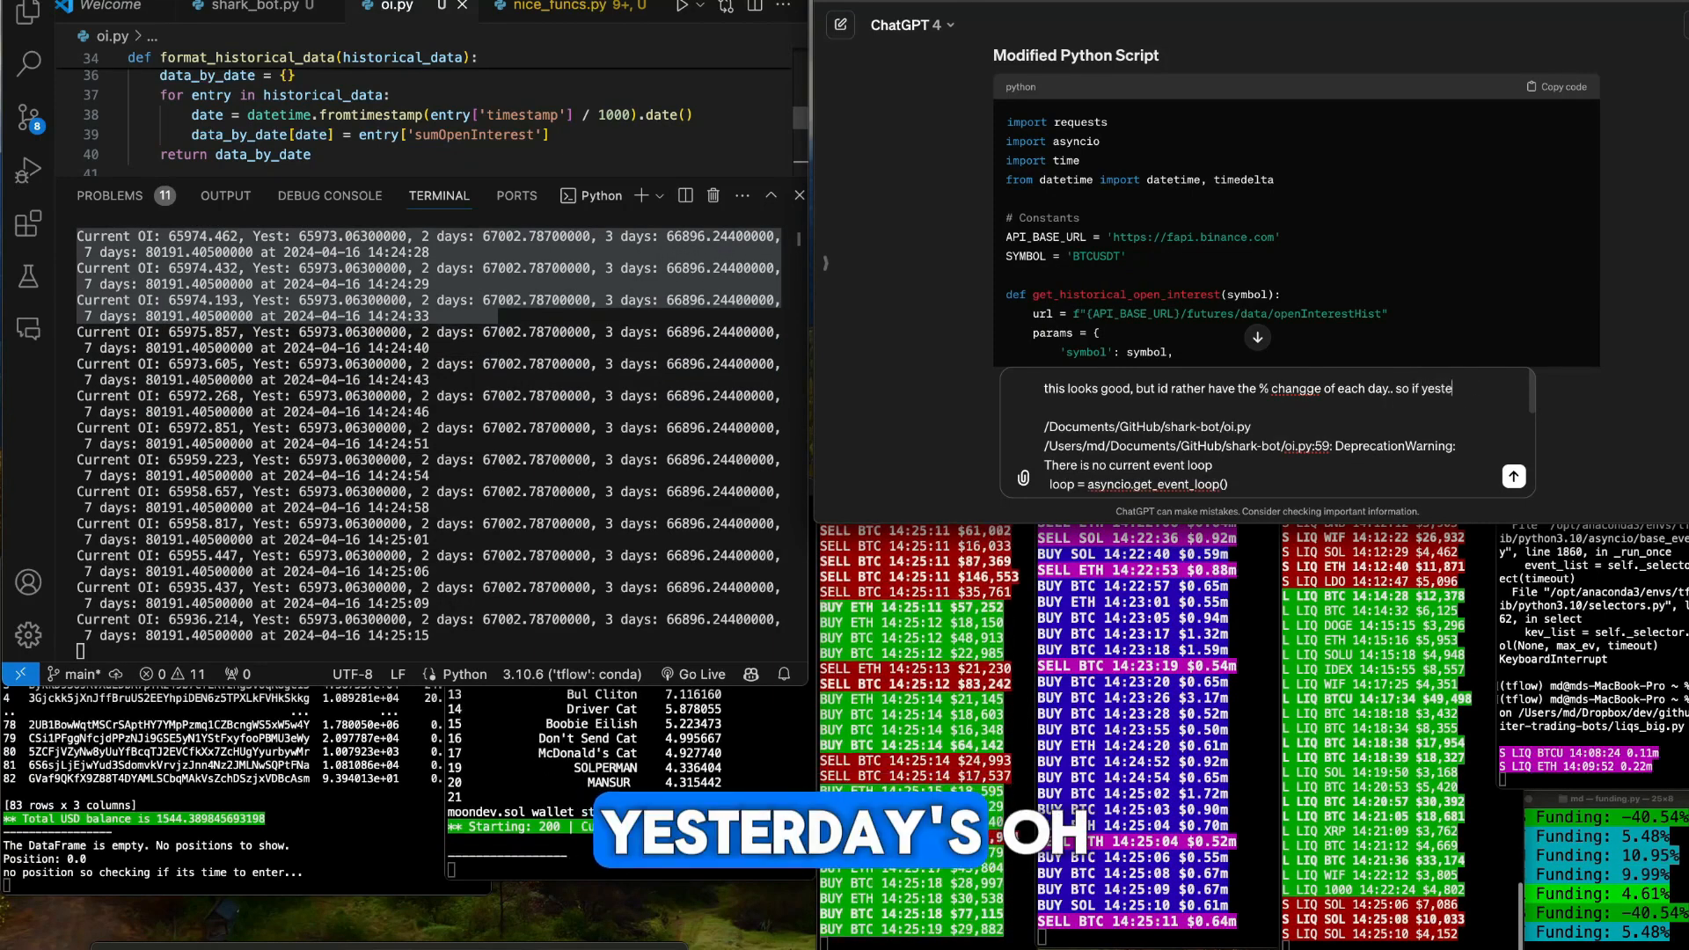
type("rdays OI was 20")
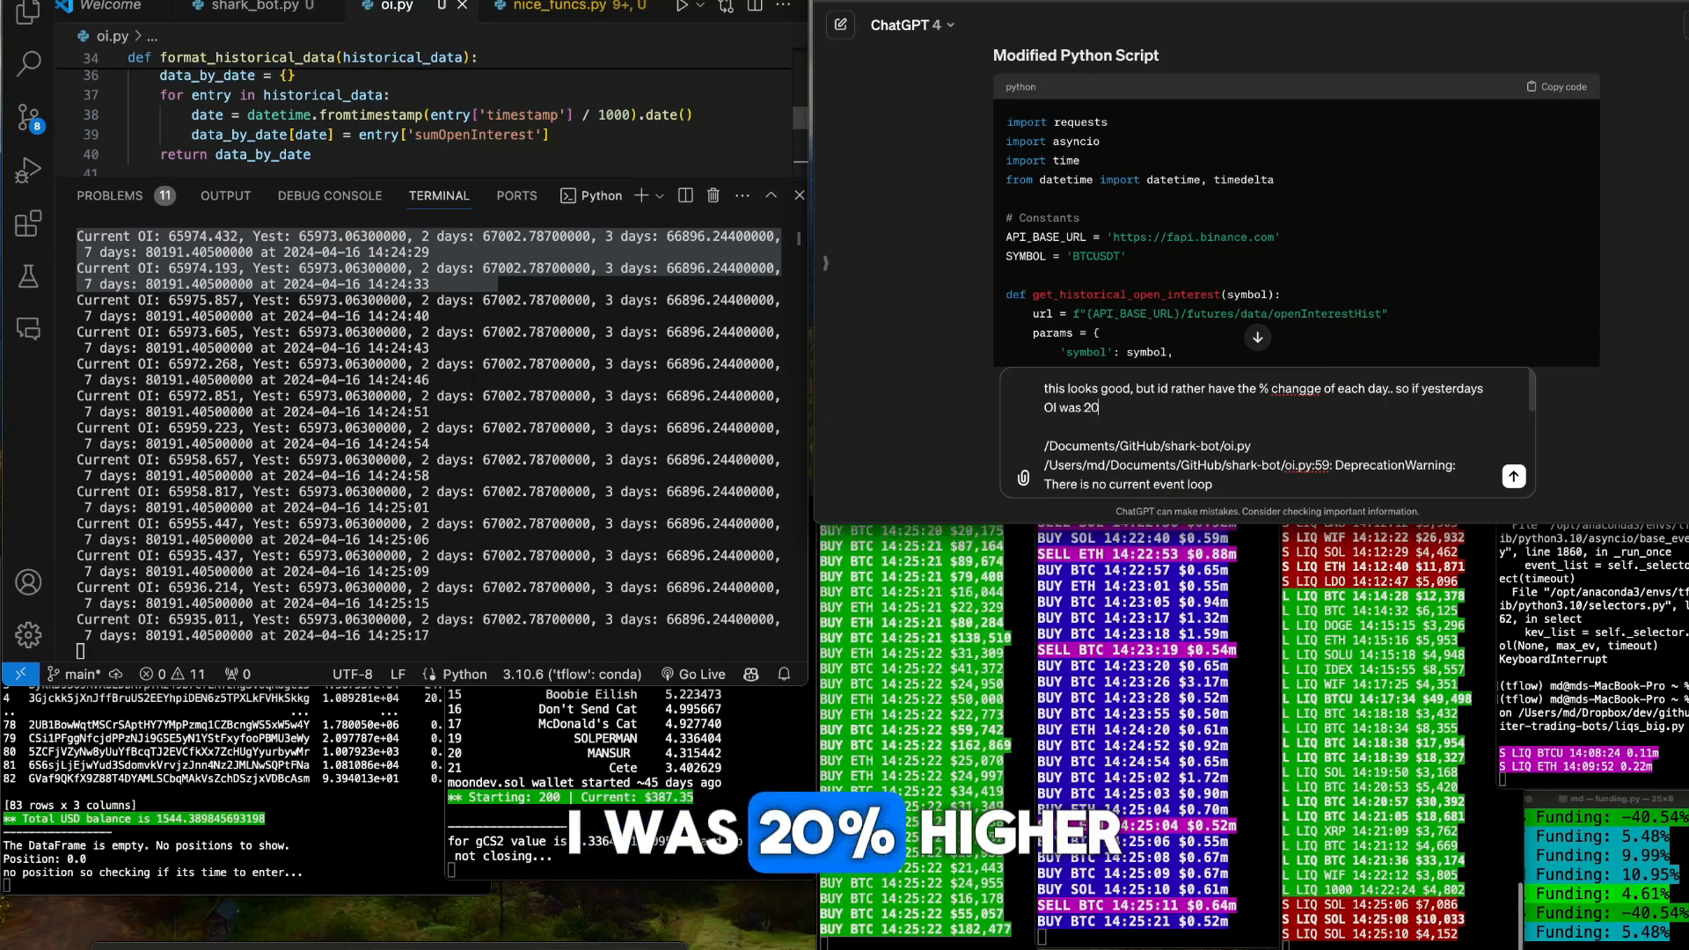
type("% higher")
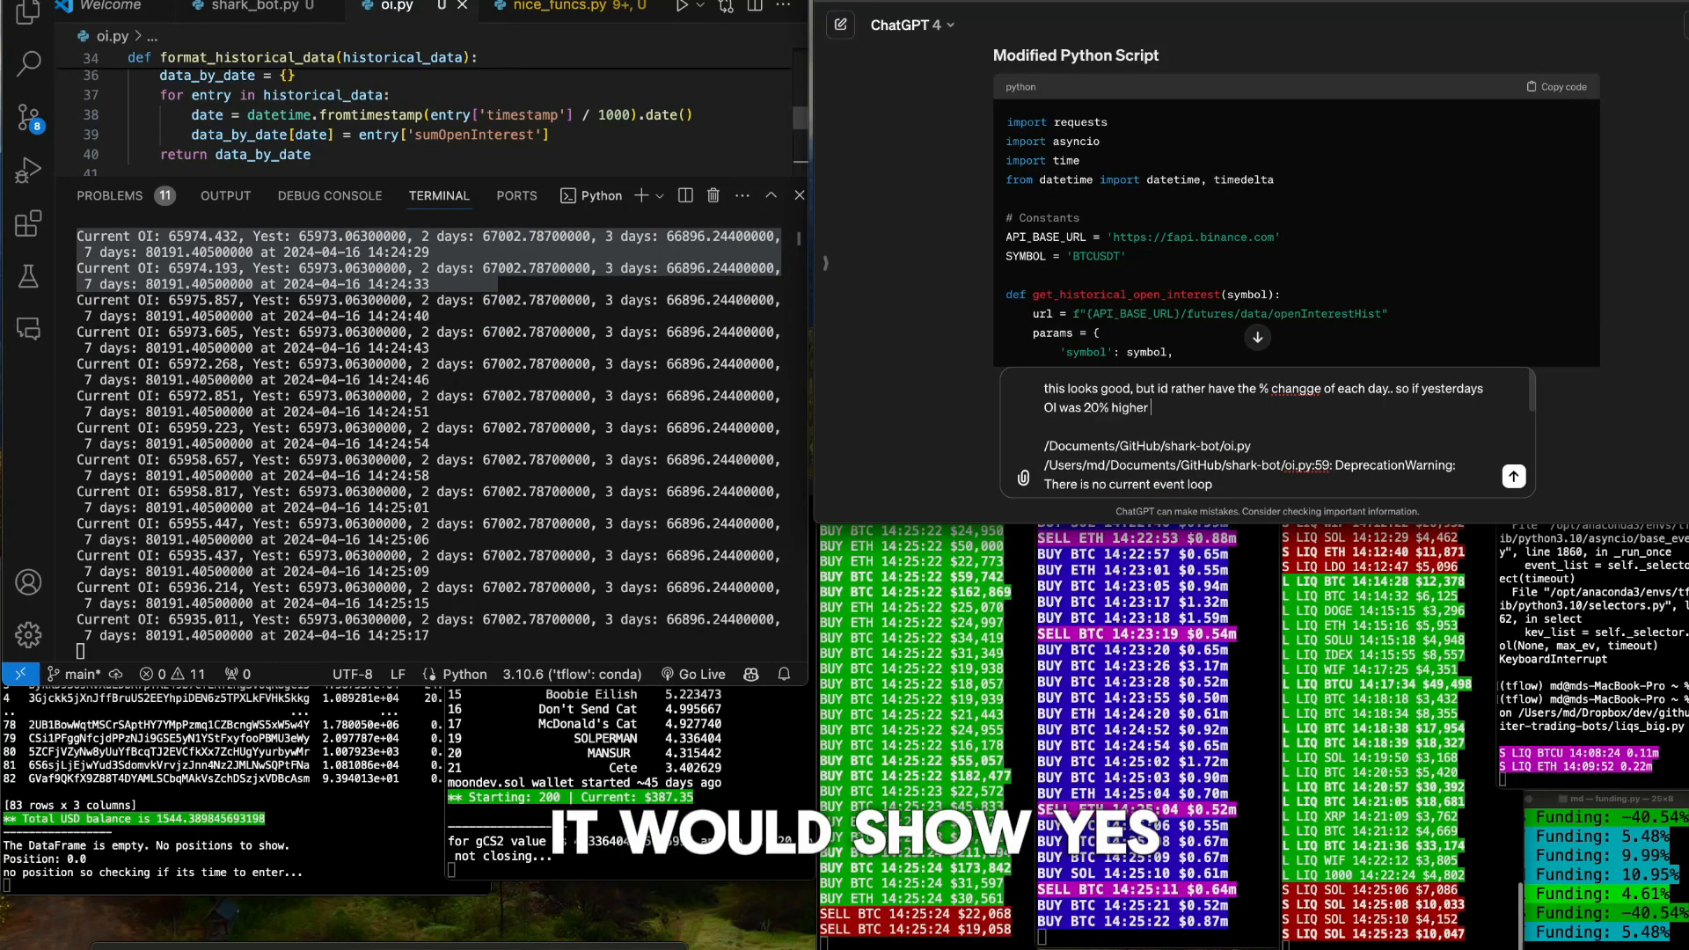
type(" it would sho")
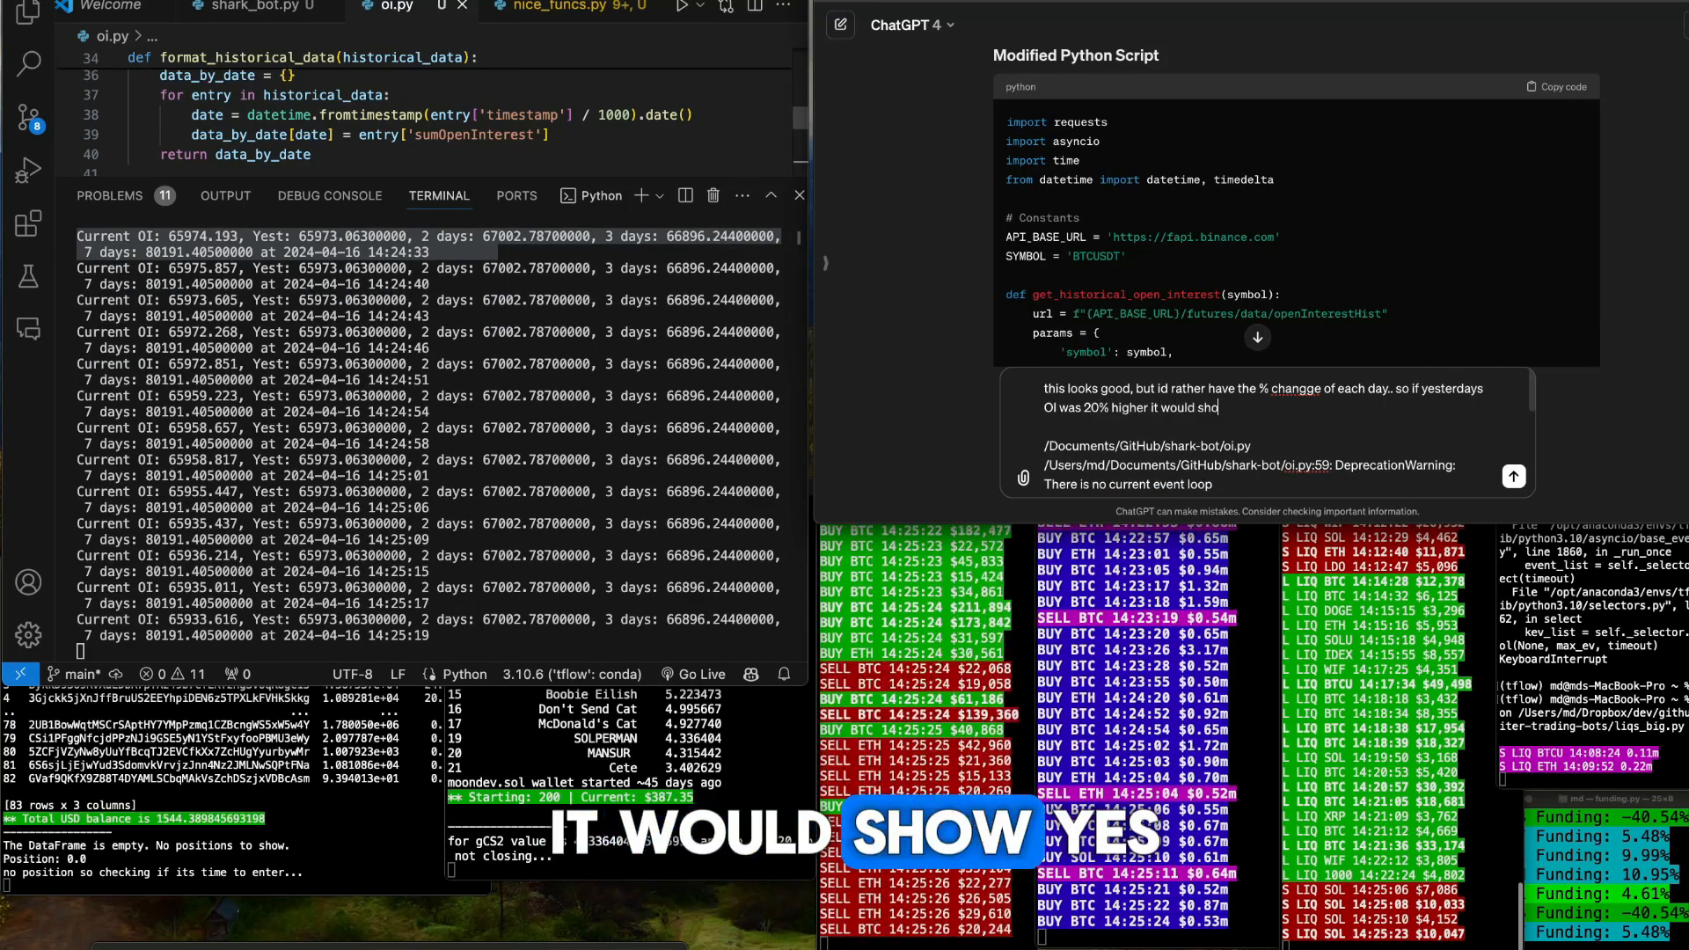
type("w yest: +2")
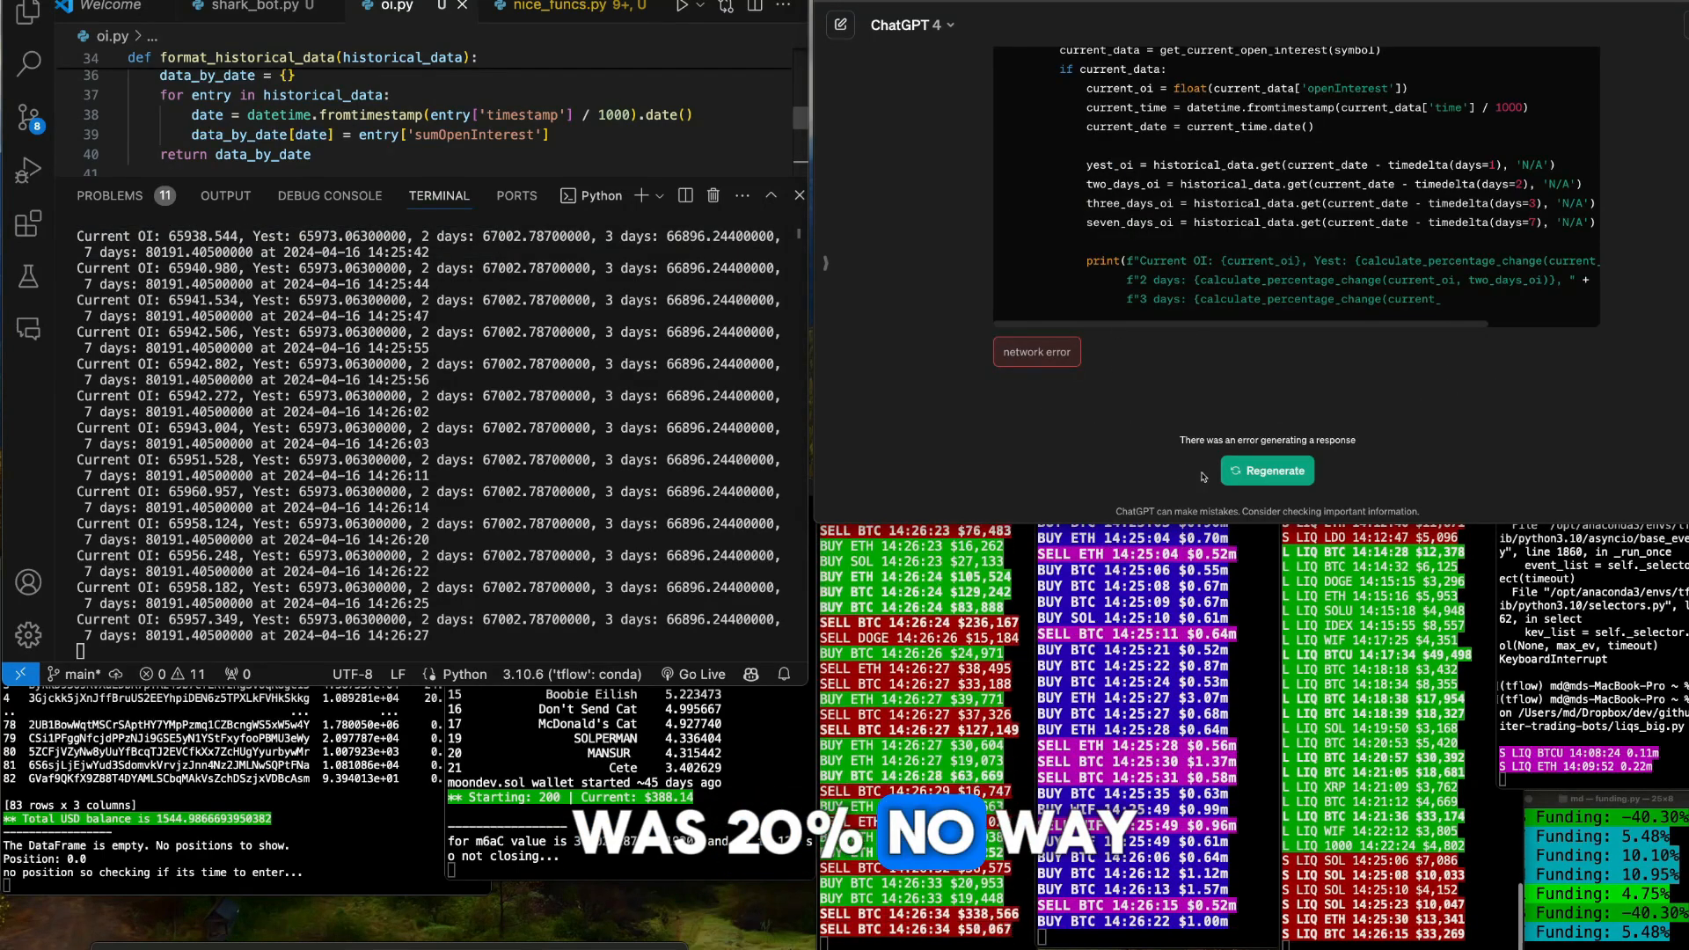
Regenerate ChatGPT's answer that failed with a network error
left_click(1273, 471)
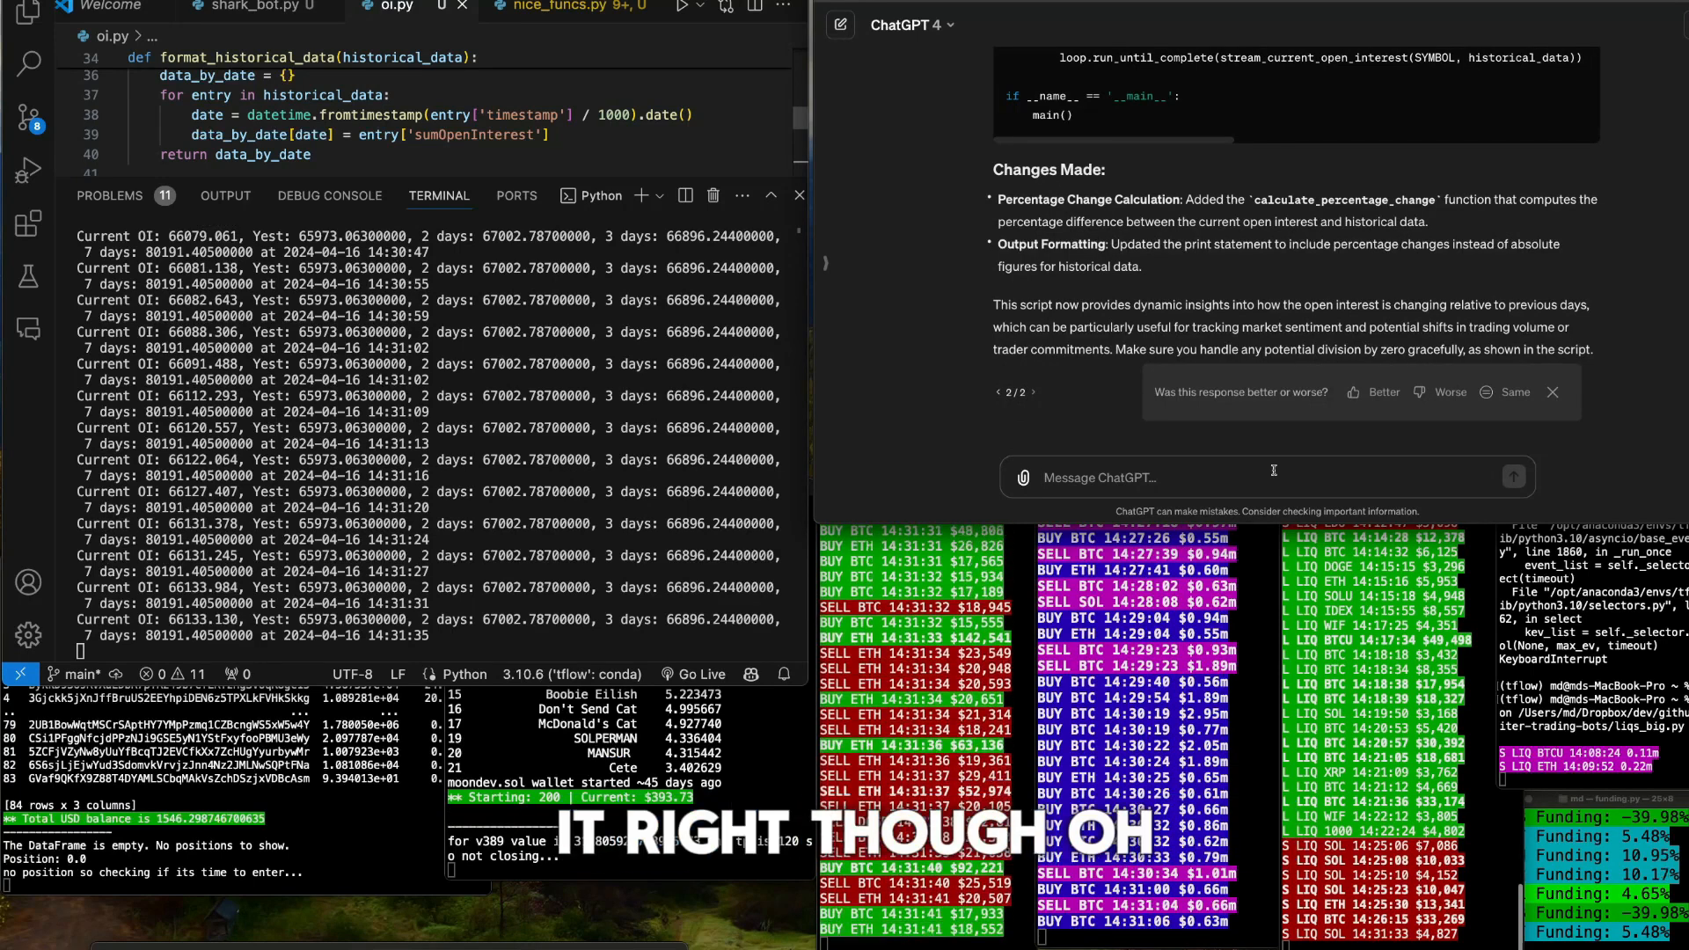
scroll(1293, 264, "up", 3)
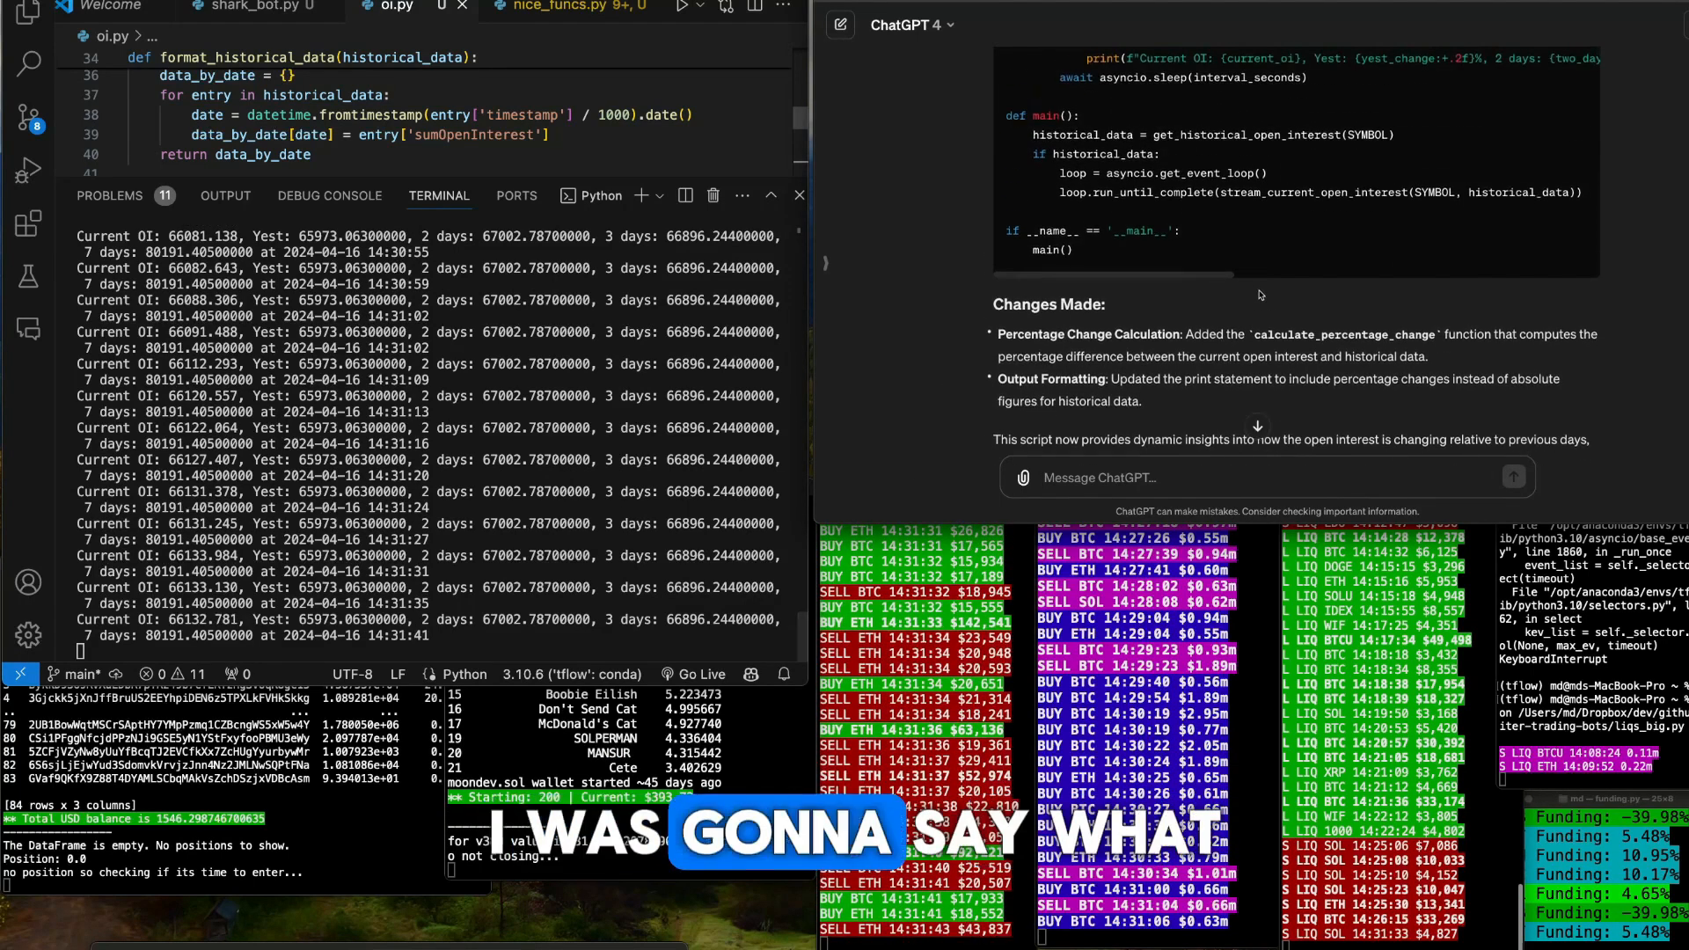
scroll(1259, 298, "up", 5)
scroll(1321, 239, "up", 5)
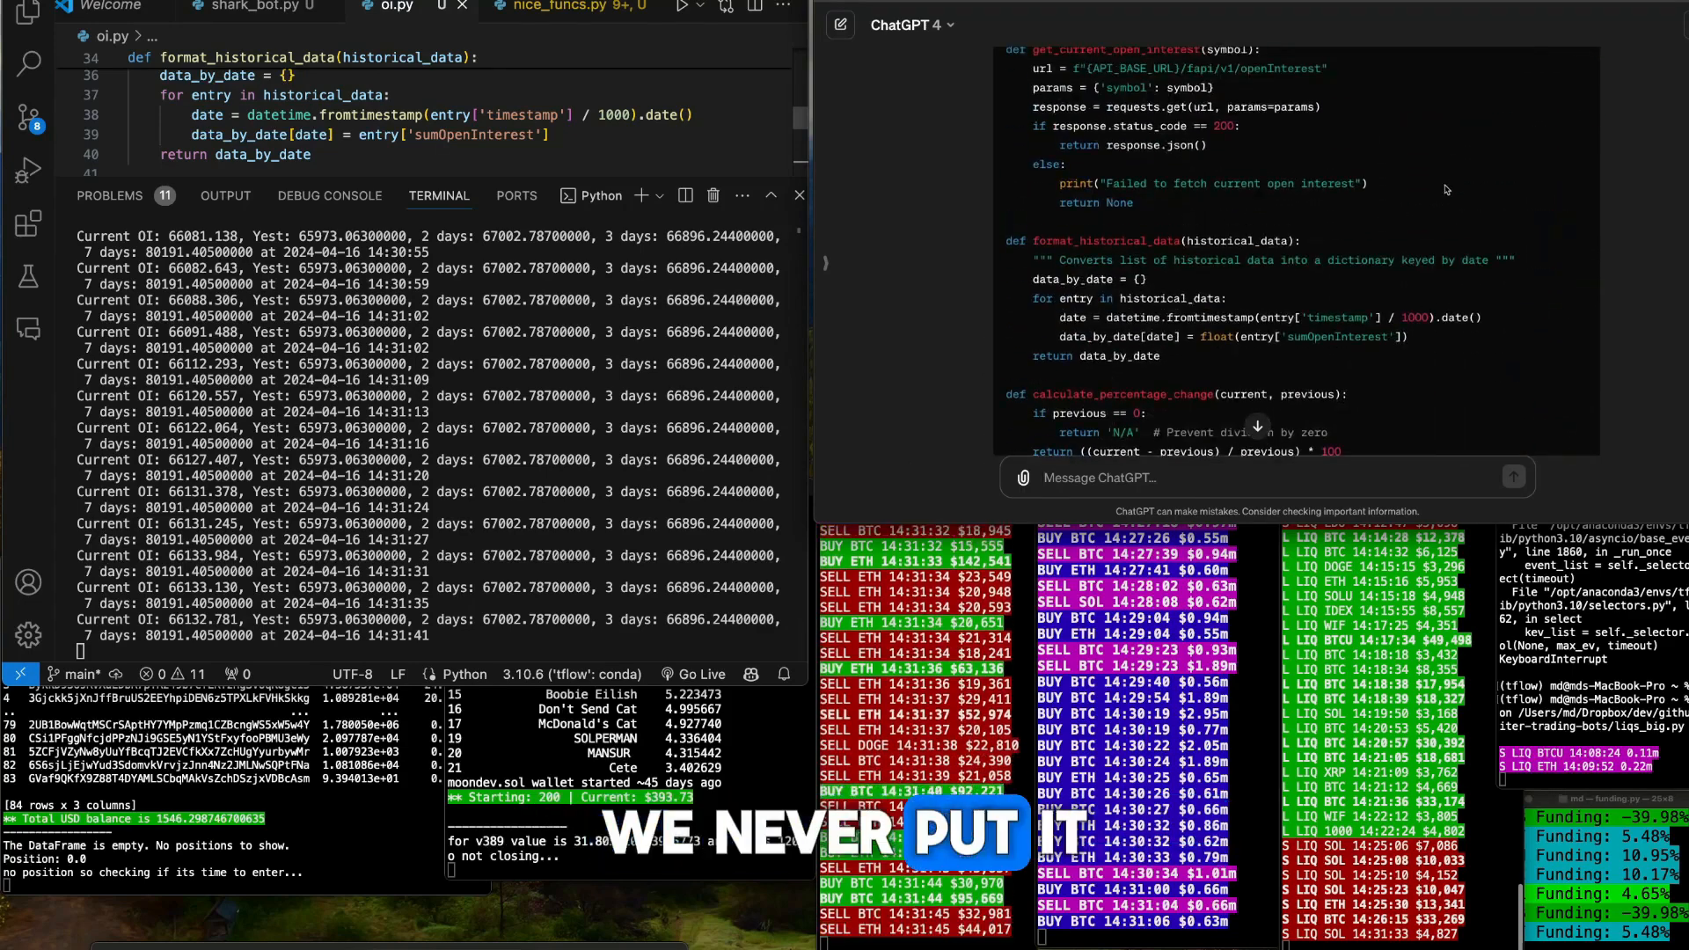
scroll(1446, 190, "up", 4)
scroll(1446, 189, "up", 4)
scroll(1452, 158, "up", 4)
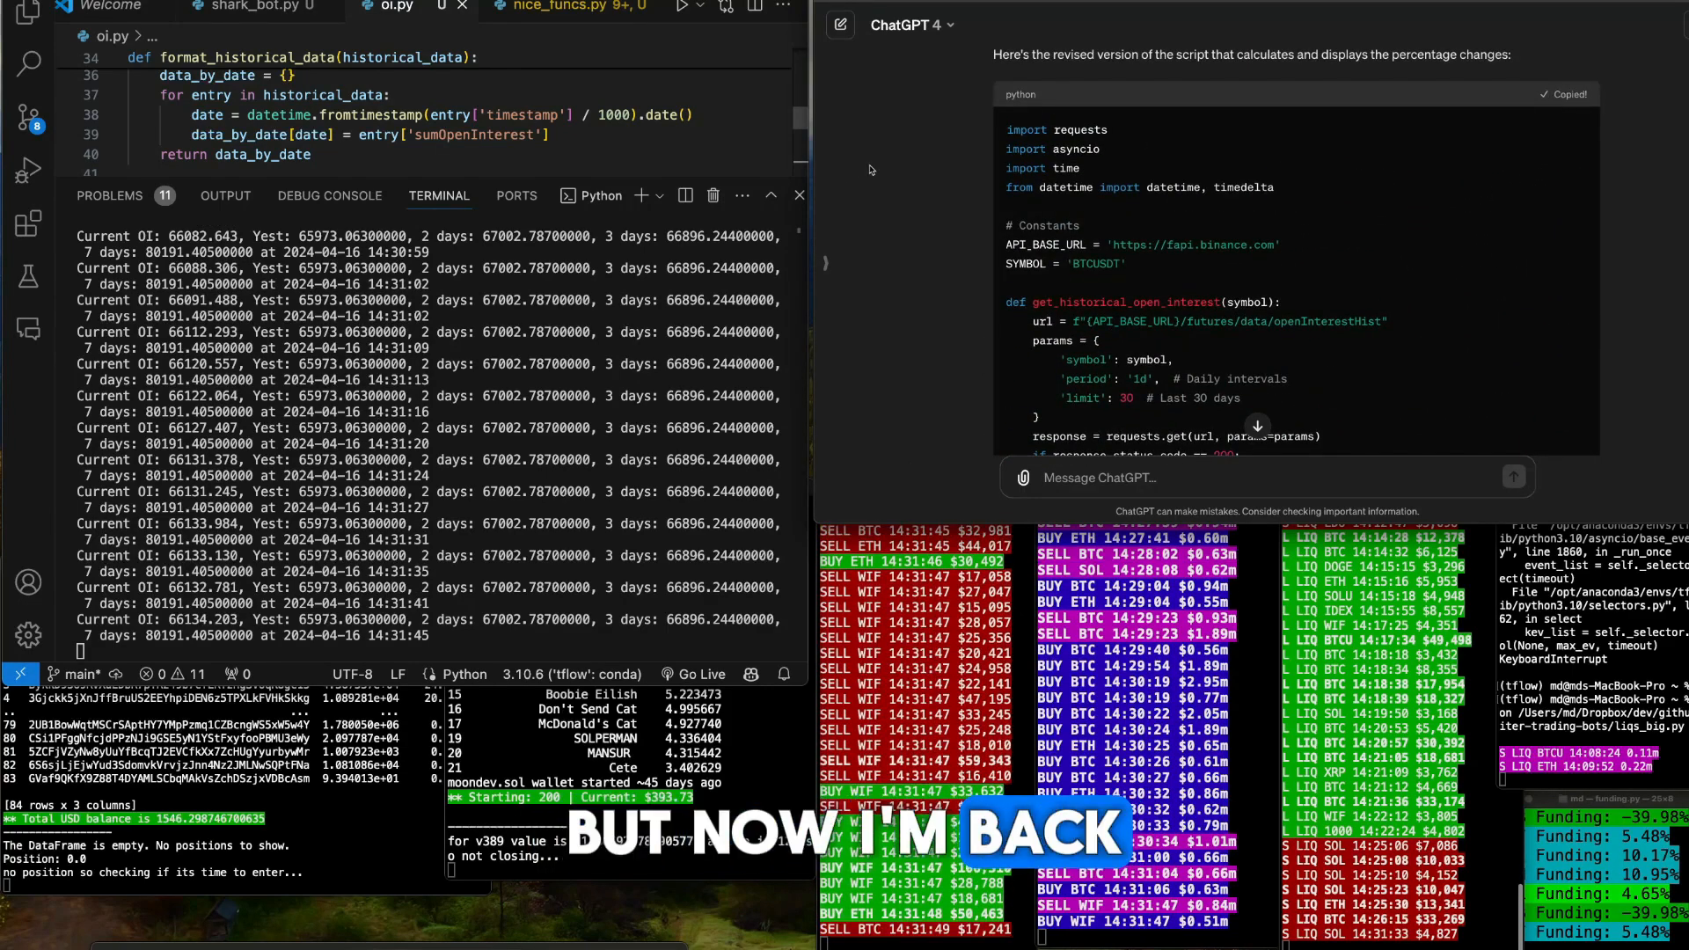
Run the percentage-change script and hide the terminal output again
key("ctrl+j")
key("ctrl+j")
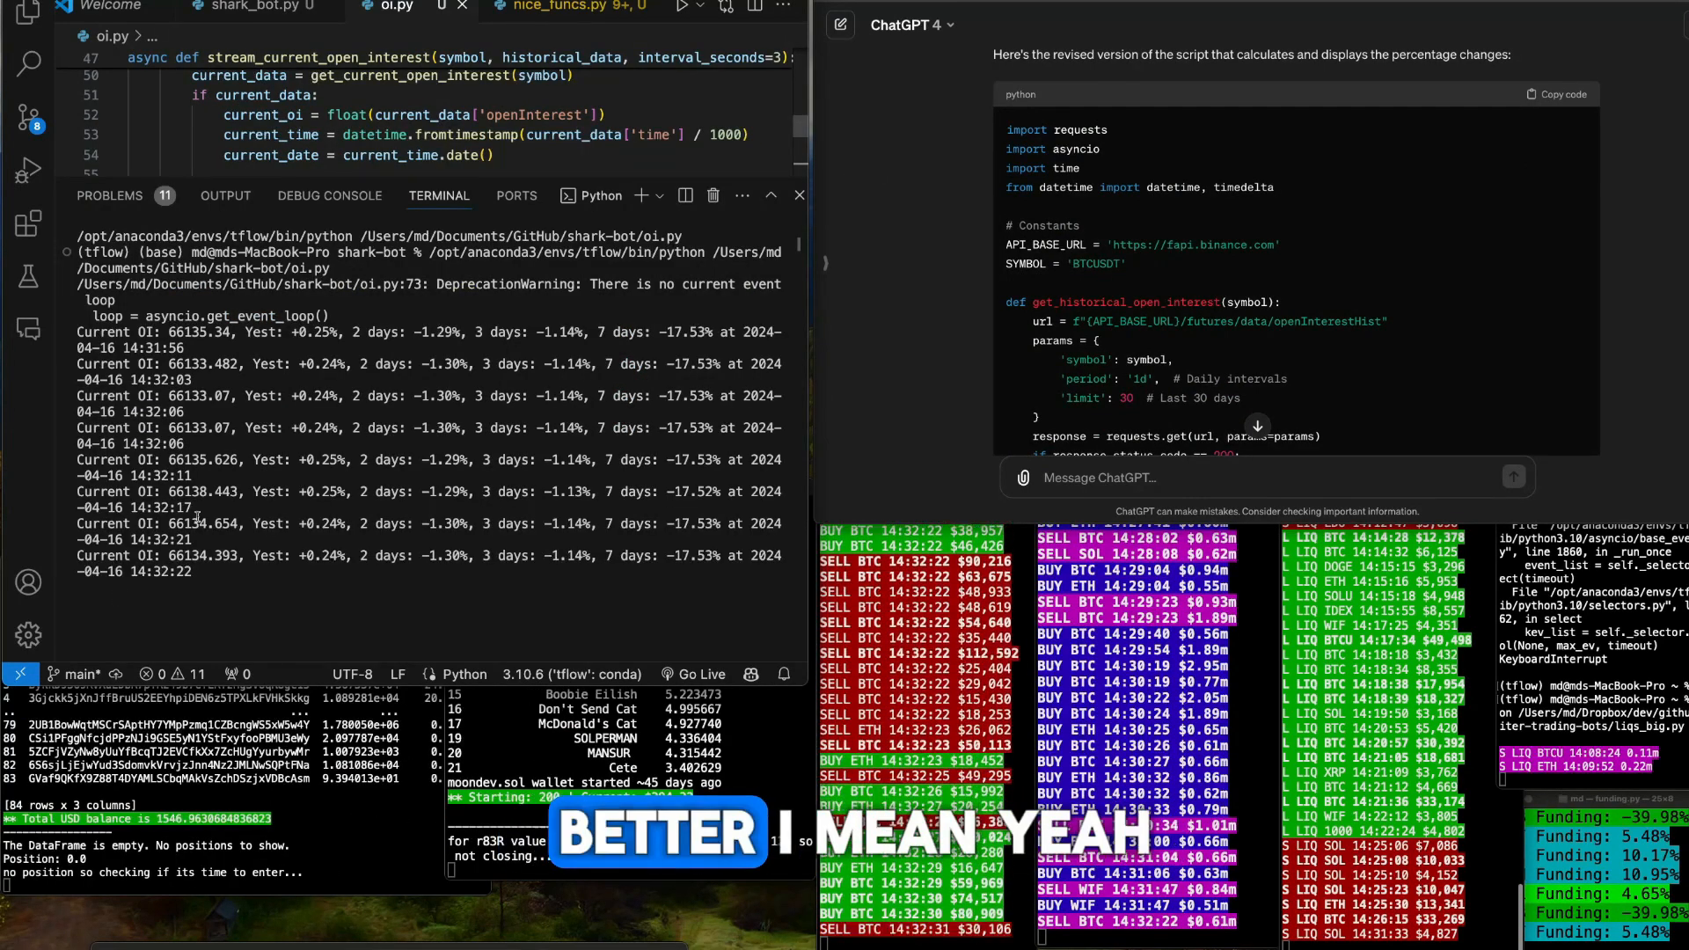
key("ctrl+j")
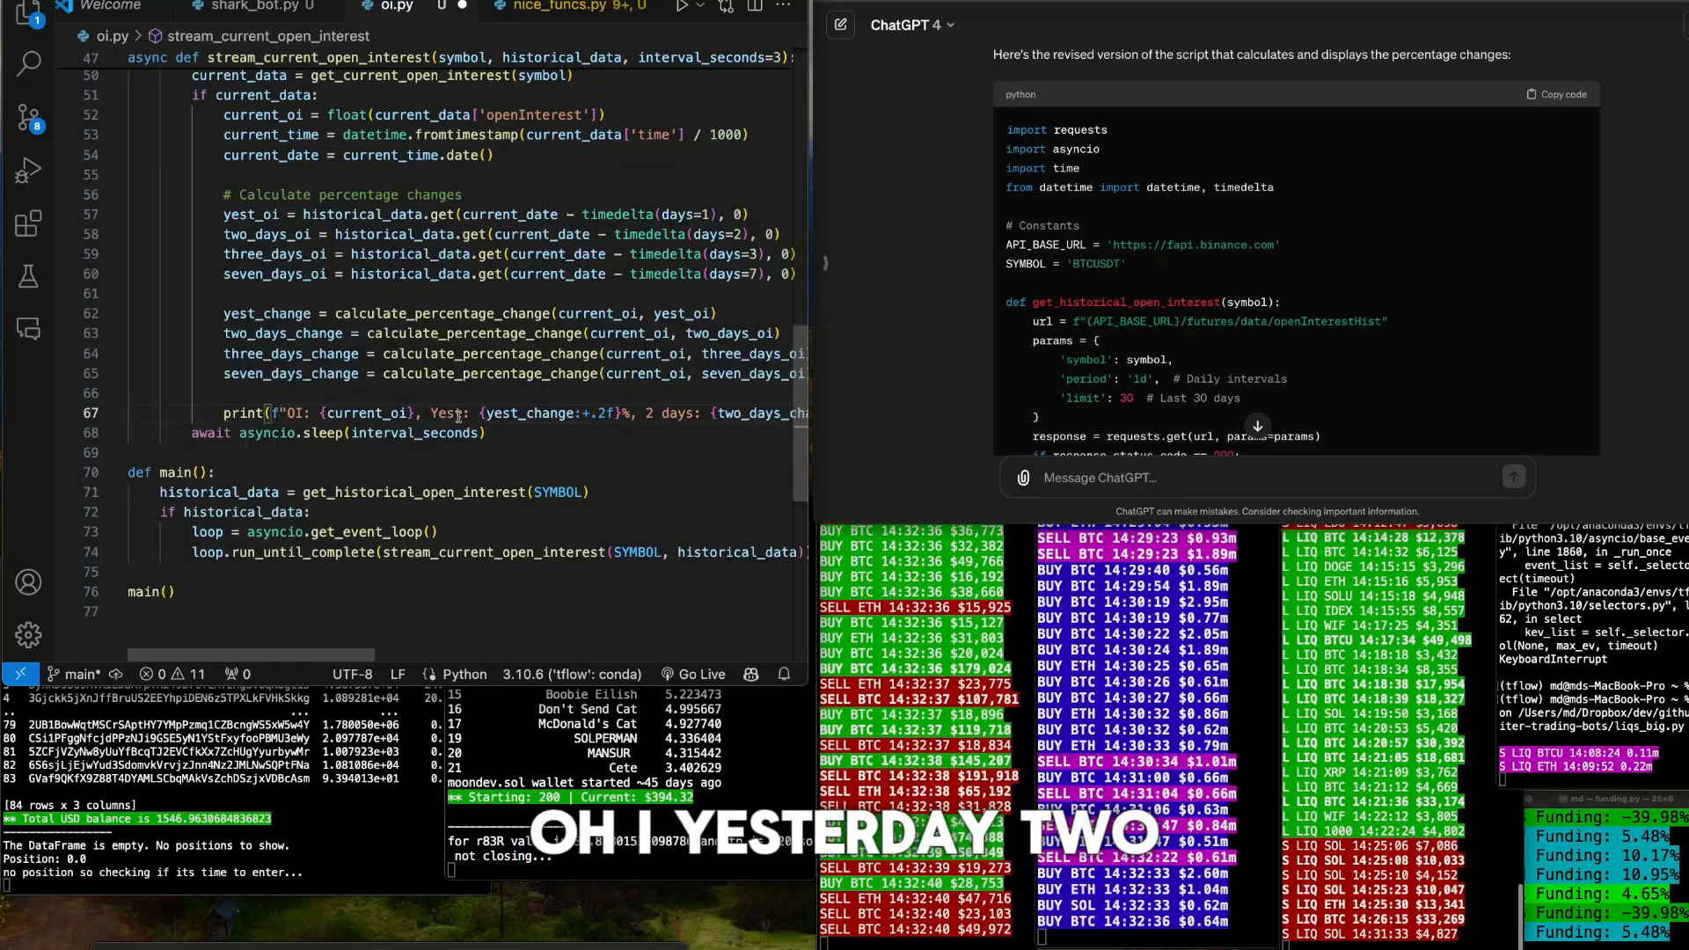
scroll(463, 414, "right", 3)
Shorten the day labels on line 67 to 2d, 3d and 7d
double_click(532, 414)
type("days:")
scroll(592, 414, "right", 3)
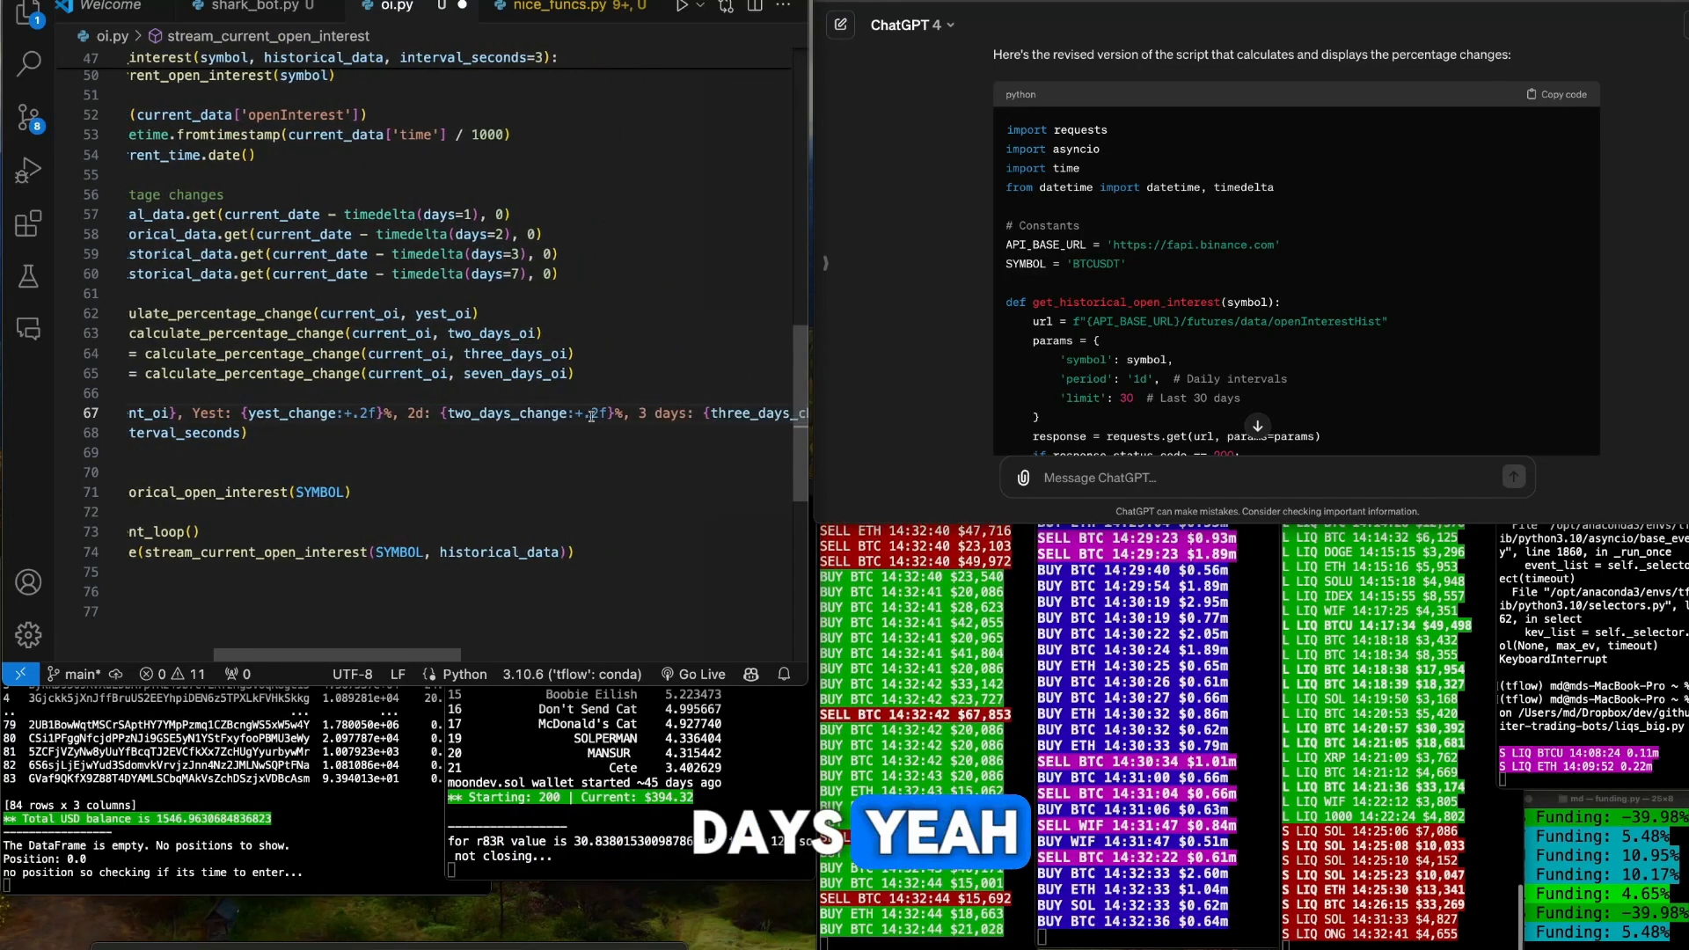
double_click(669, 414)
type("d")
scroll(653, 413, "right", 3)
double_click(653, 414)
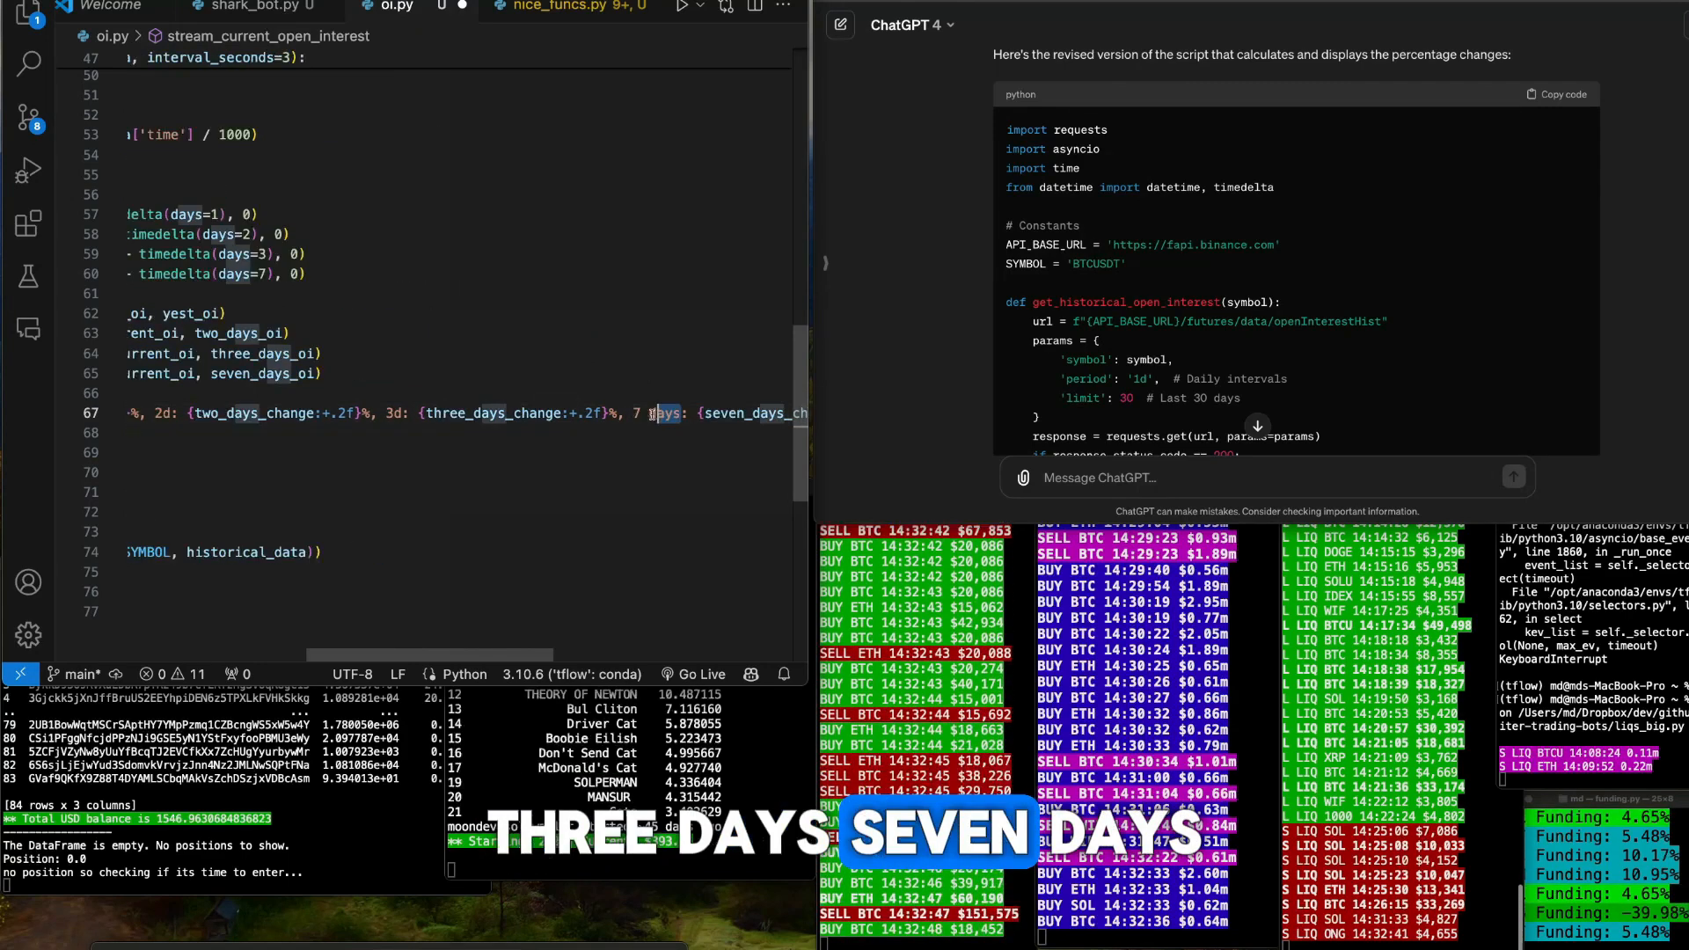
type("d")
scroll(642, 413, "right", 5)
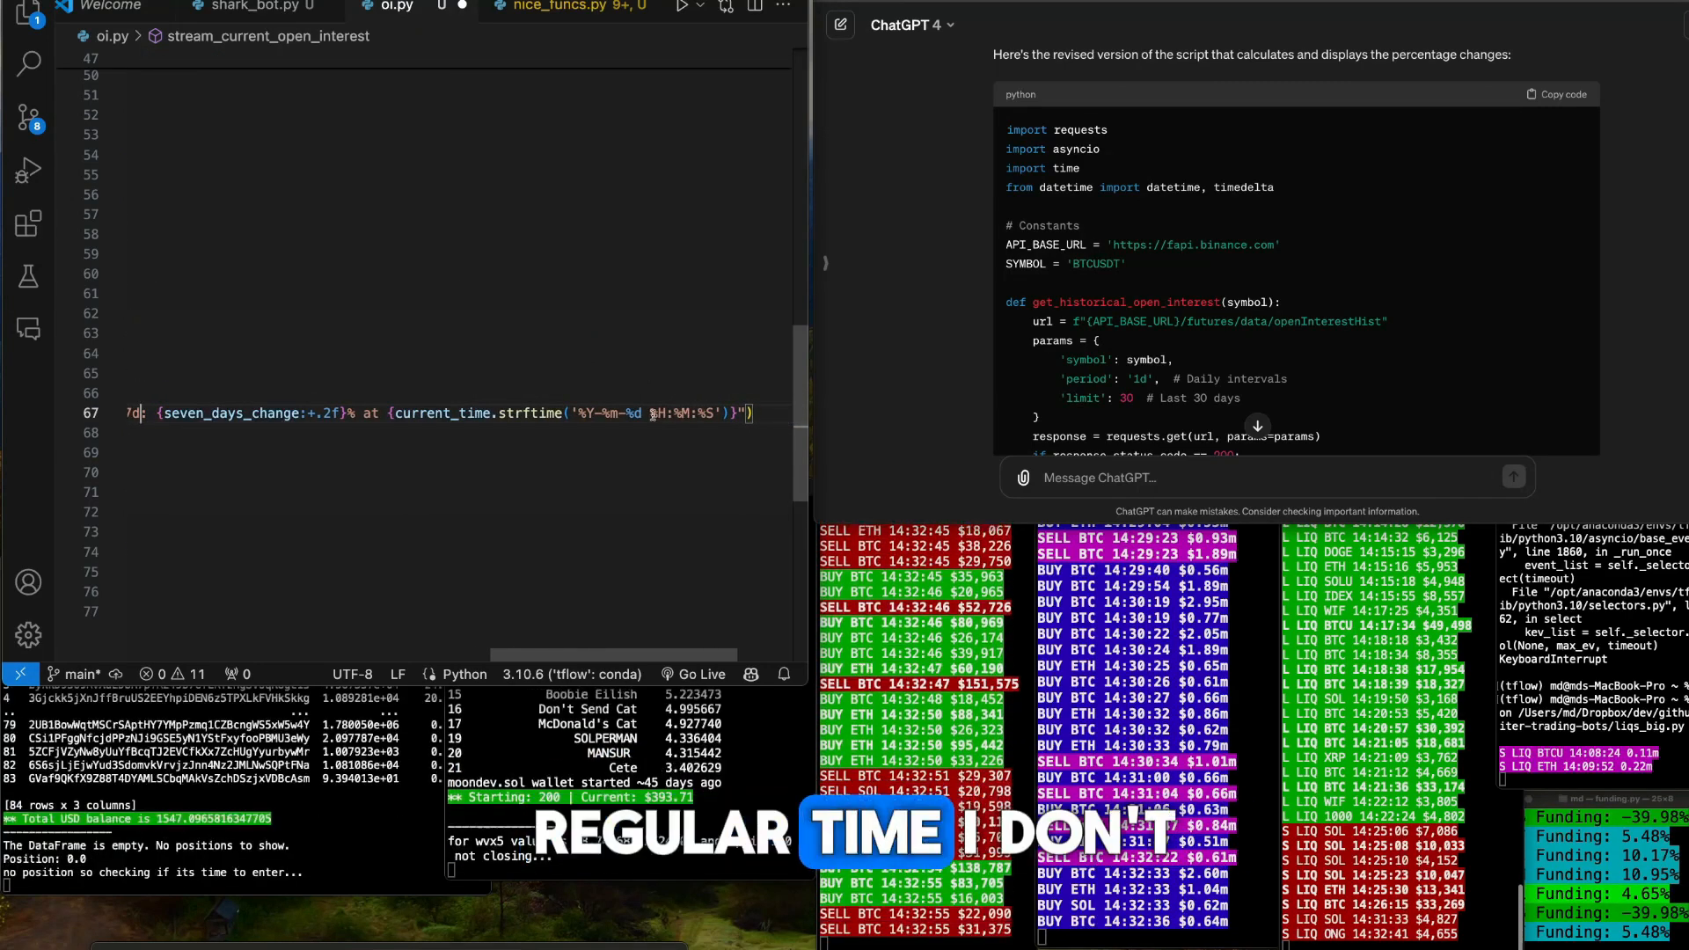
Remove '%Y-%m-%d ' from the strftime format so only HH:MM:SS prints, then select the print line
left_click_drag(652, 413, 568, 414)
key("BackSpace")
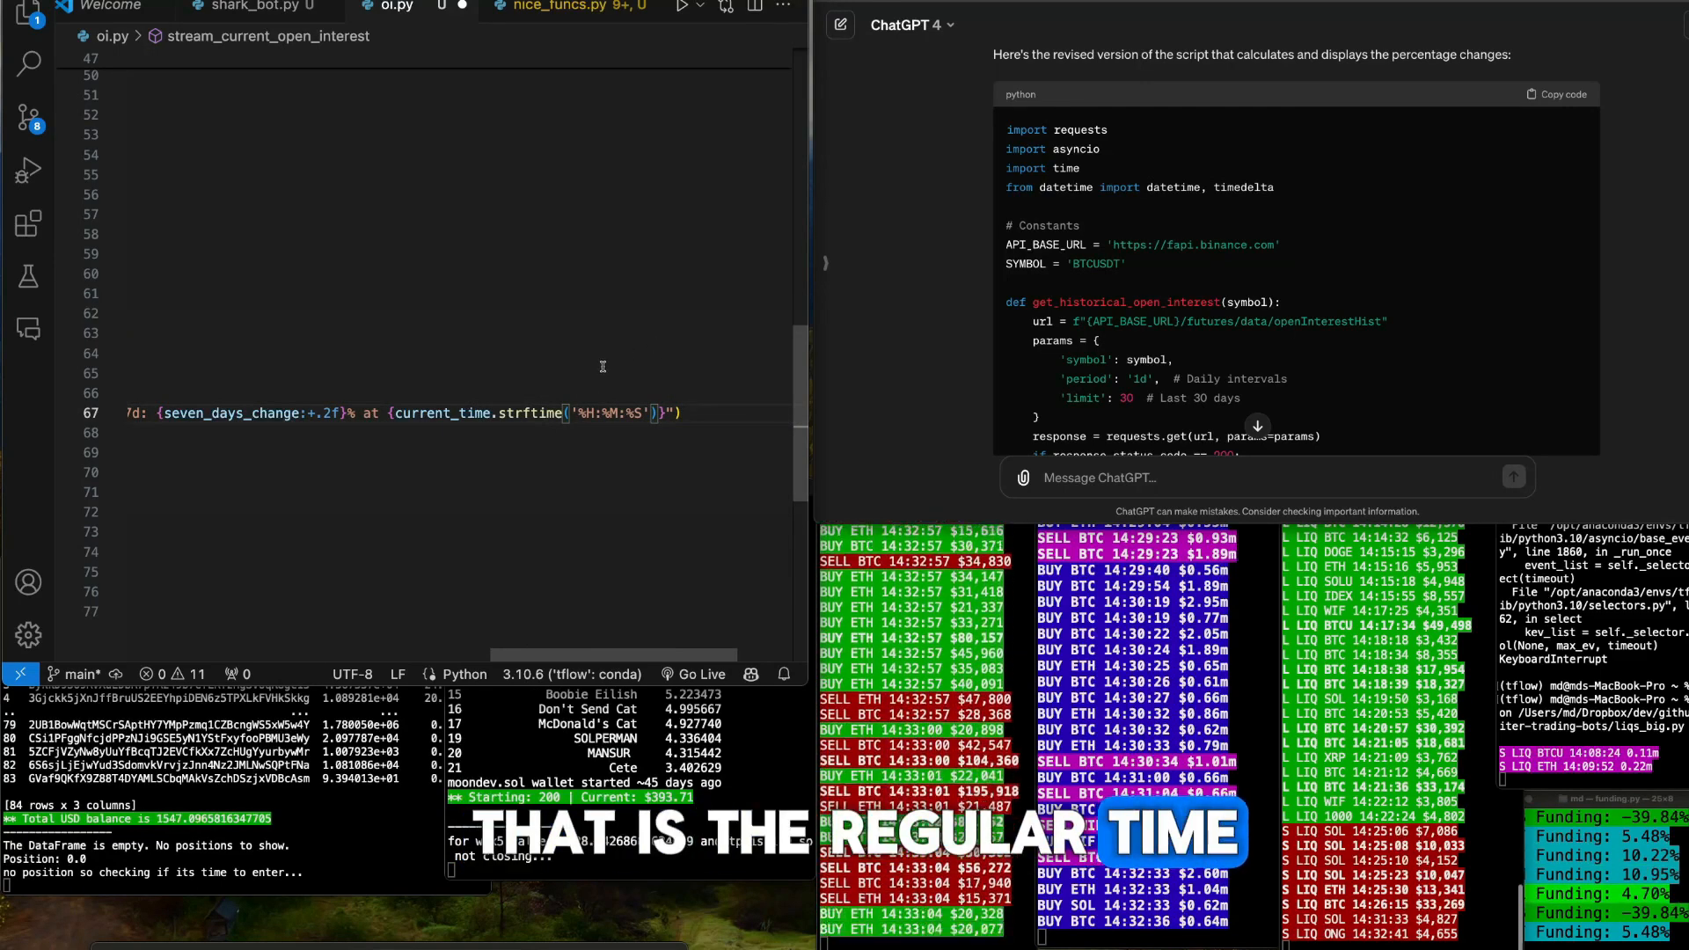
scroll(602, 365, "left", 8)
scroll(602, 365, "left", 6)
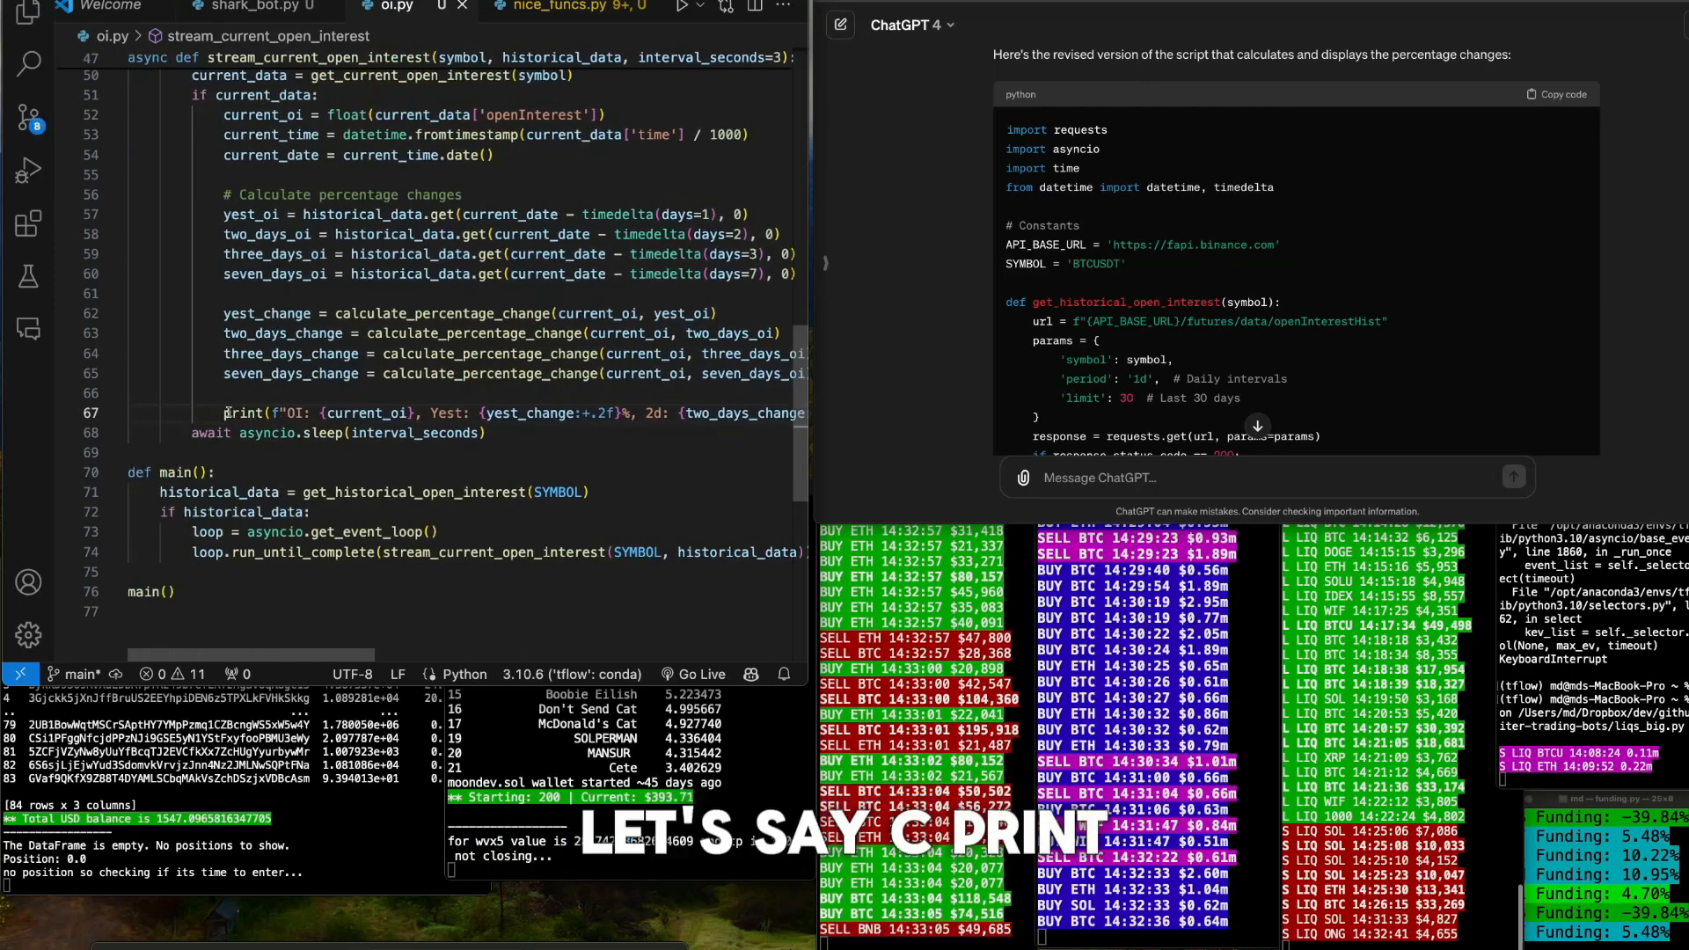
type("c")
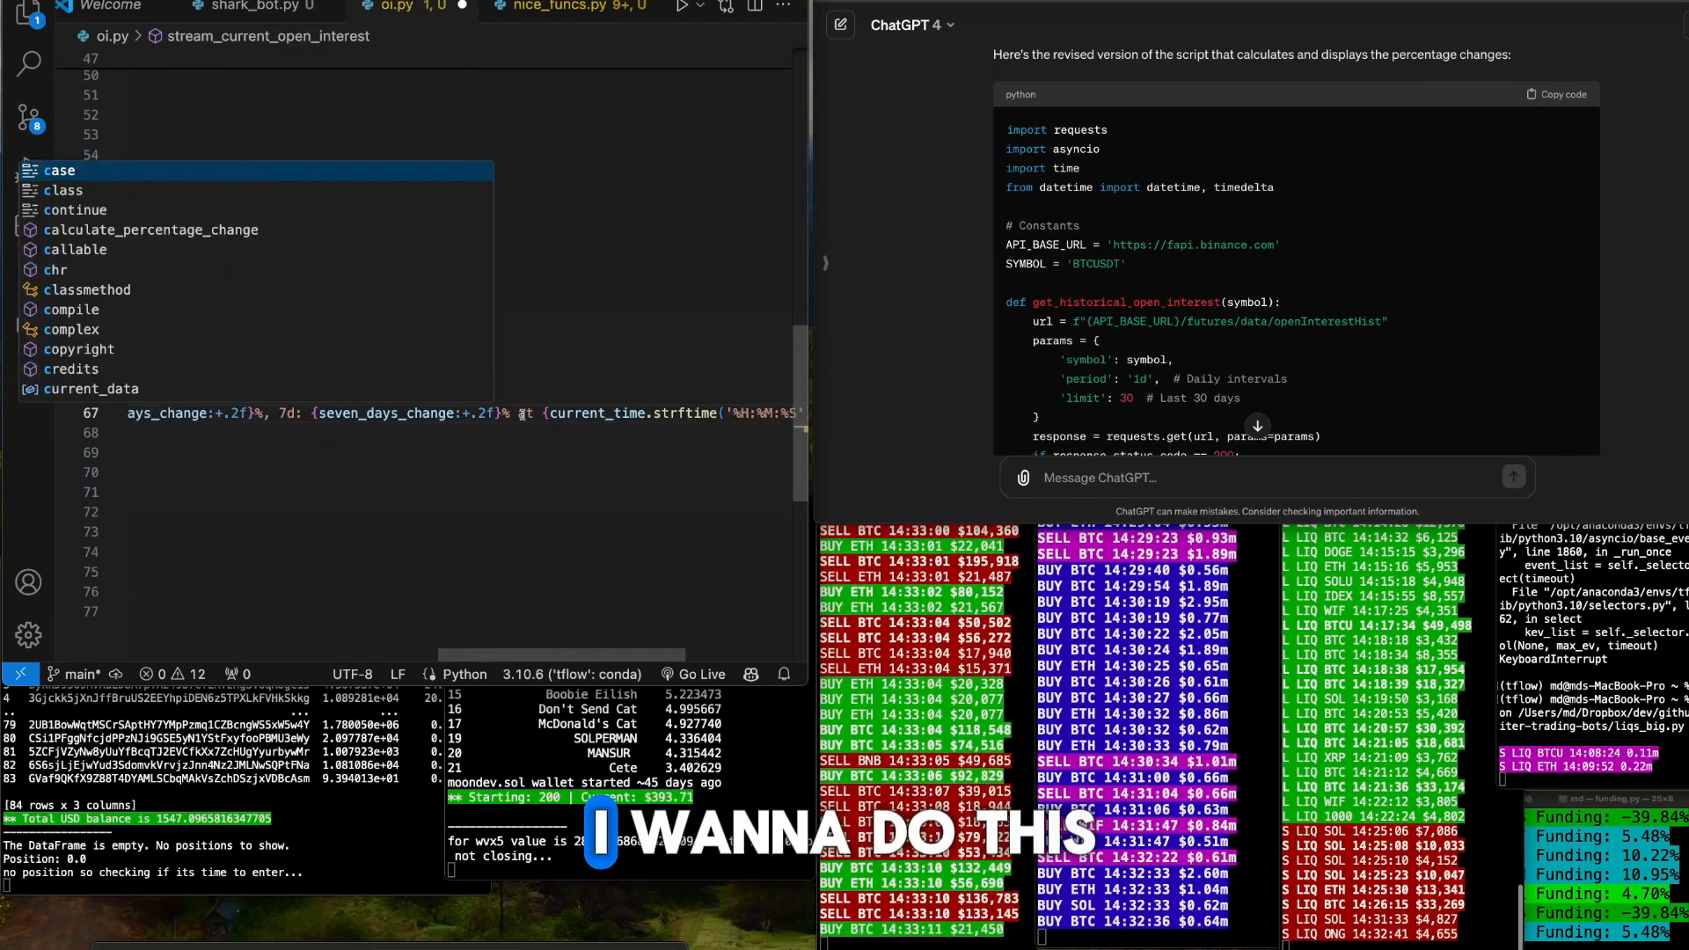
scroll(462, 412, "right", 8)
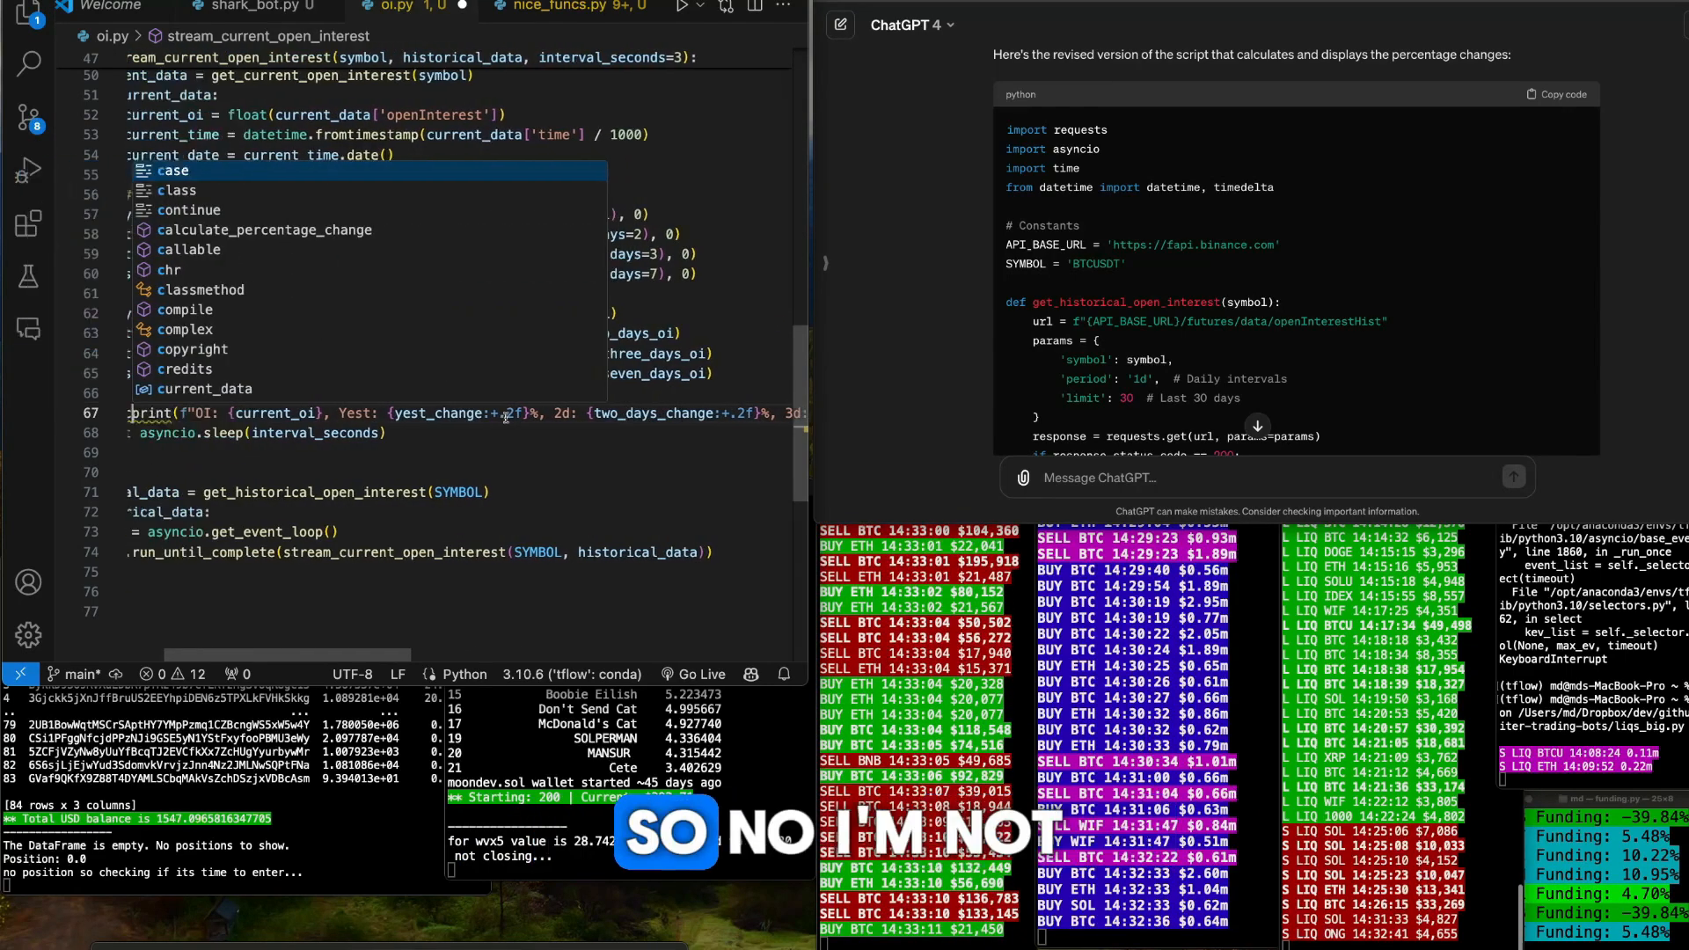
scroll(509, 420, "left", 8)
key("BackSpace")
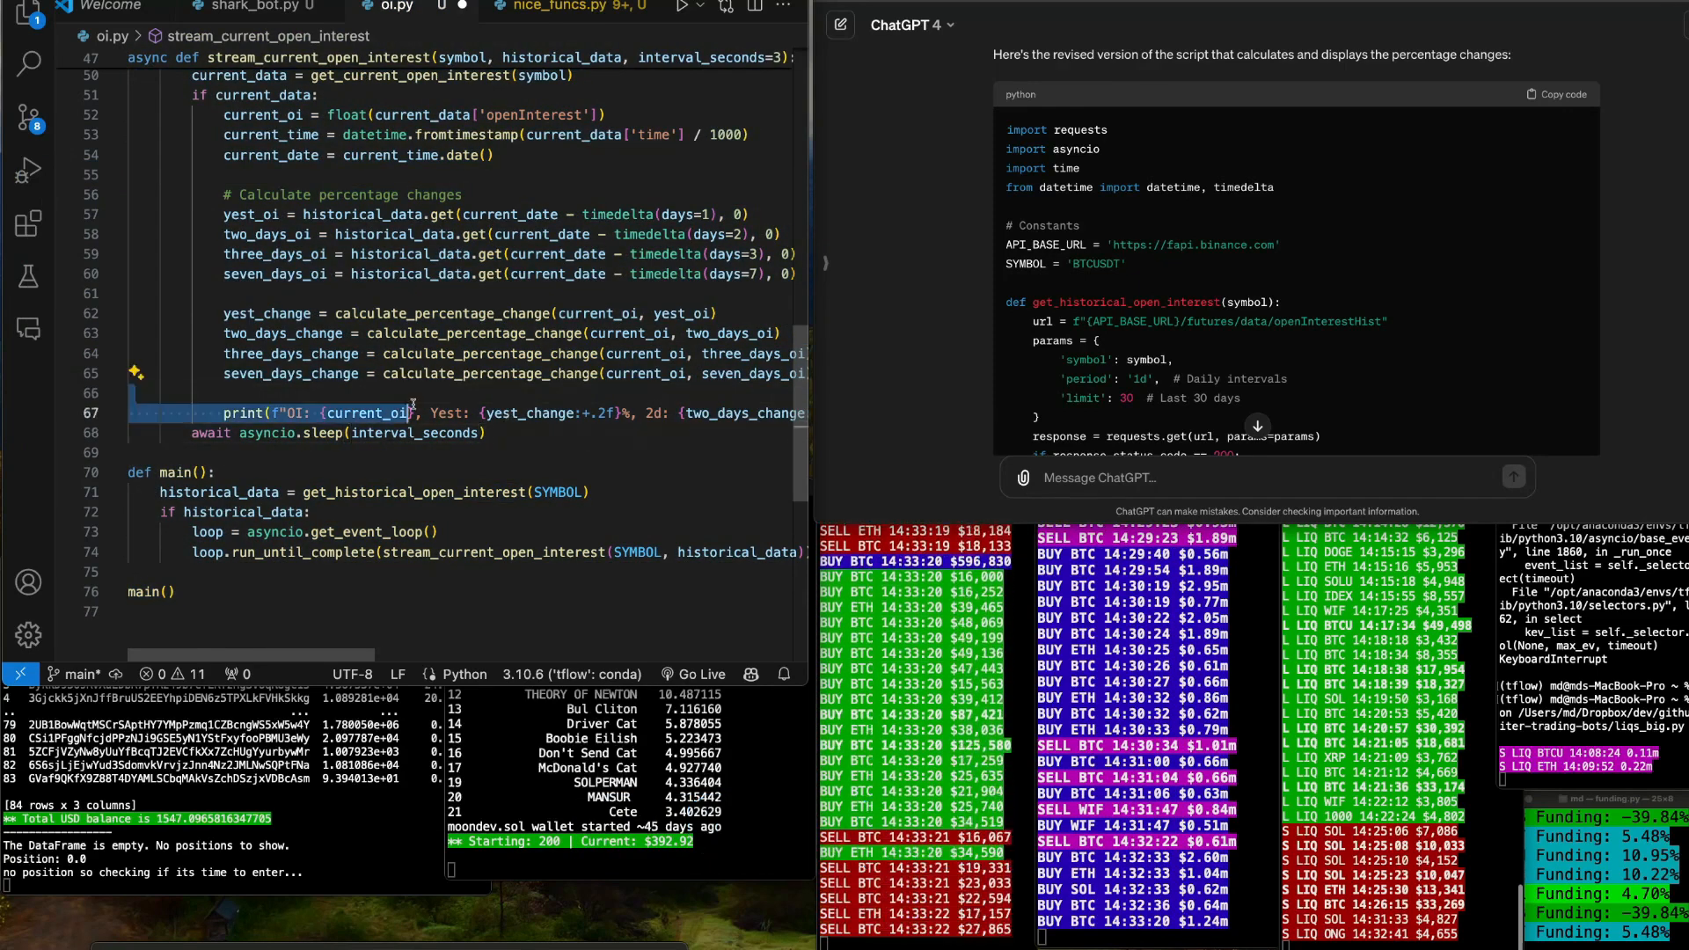
left_click_drag(472, 413, 797, 413)
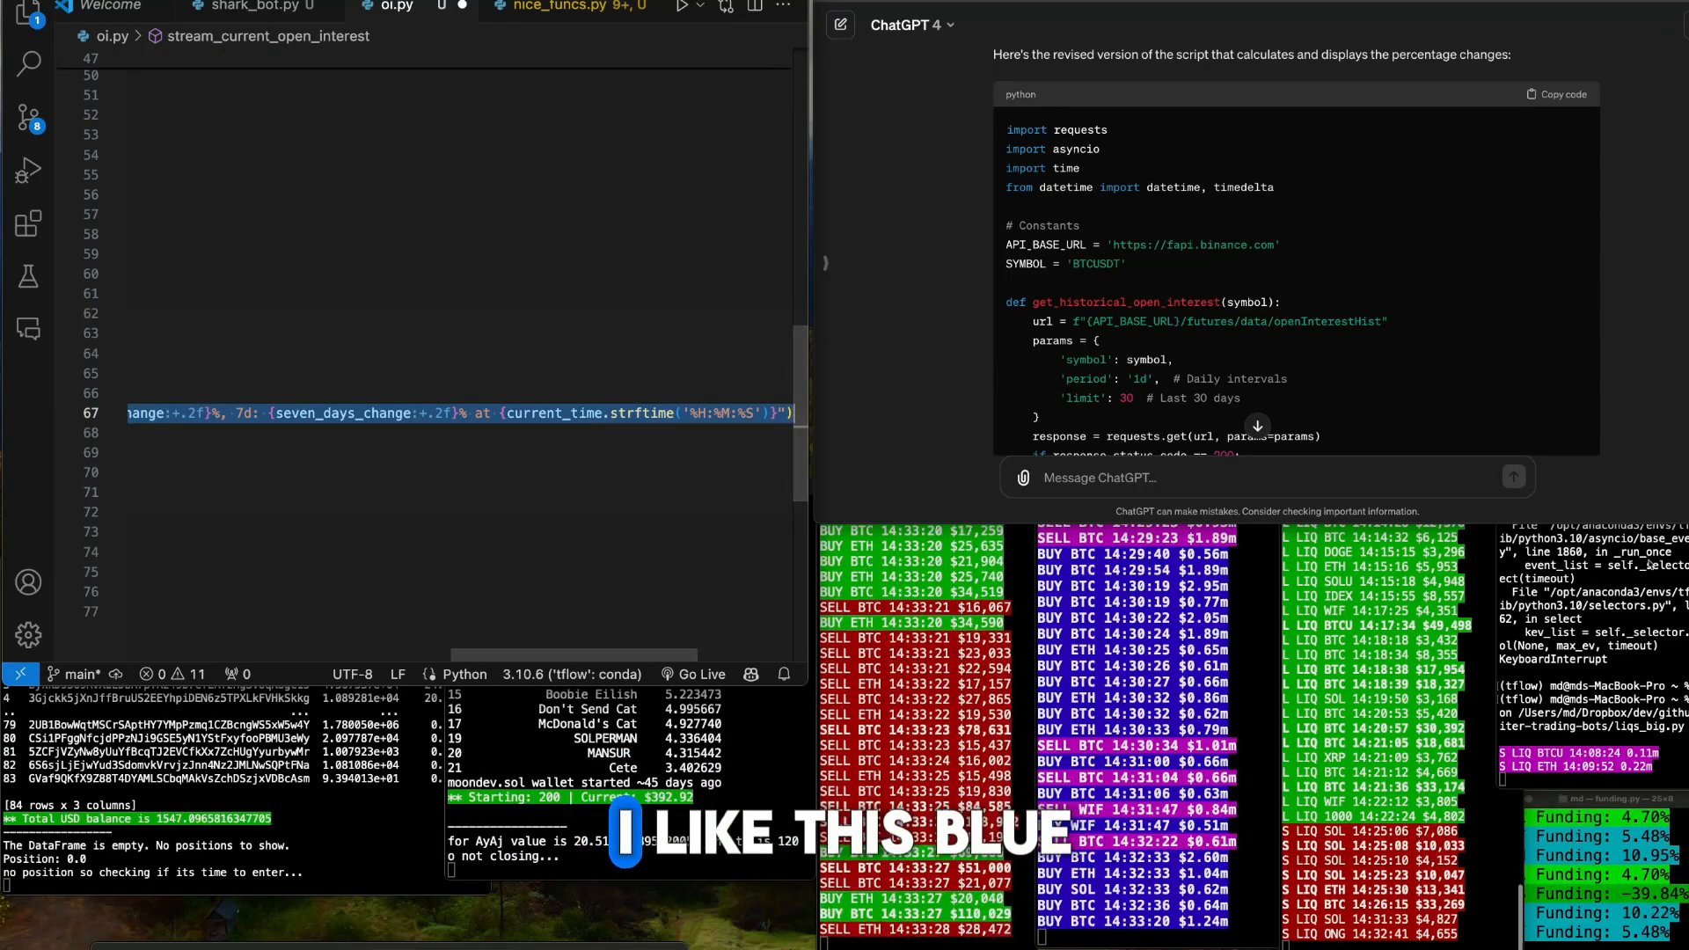
type("update the below code in order to have it")
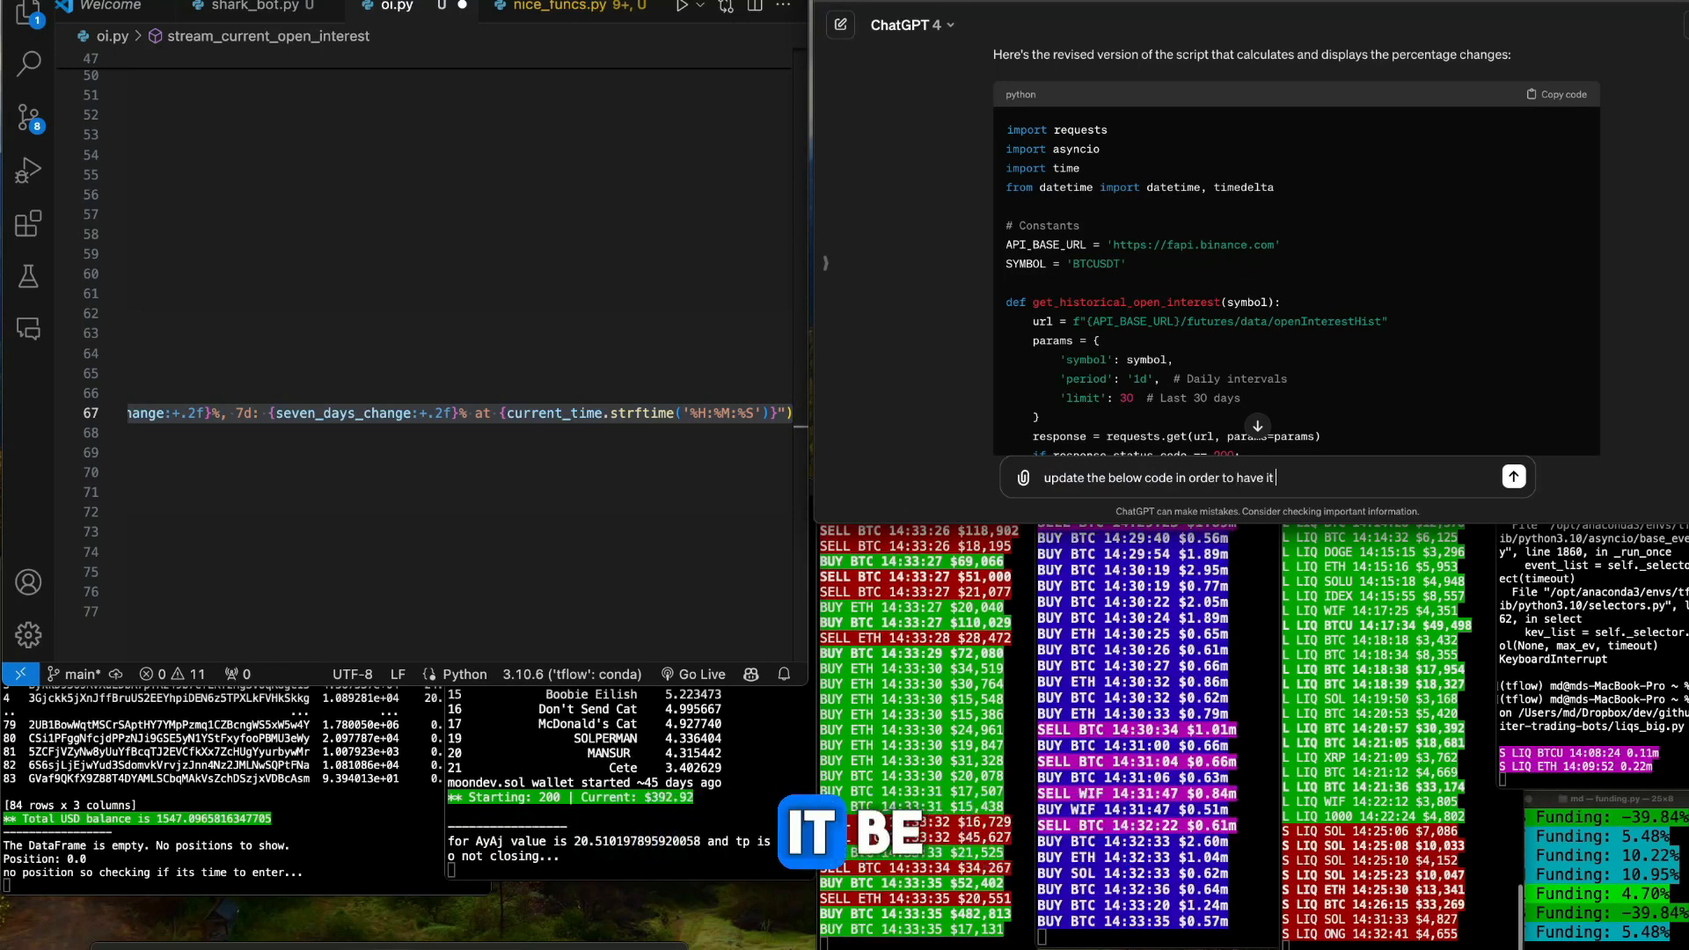
type(" be ev")
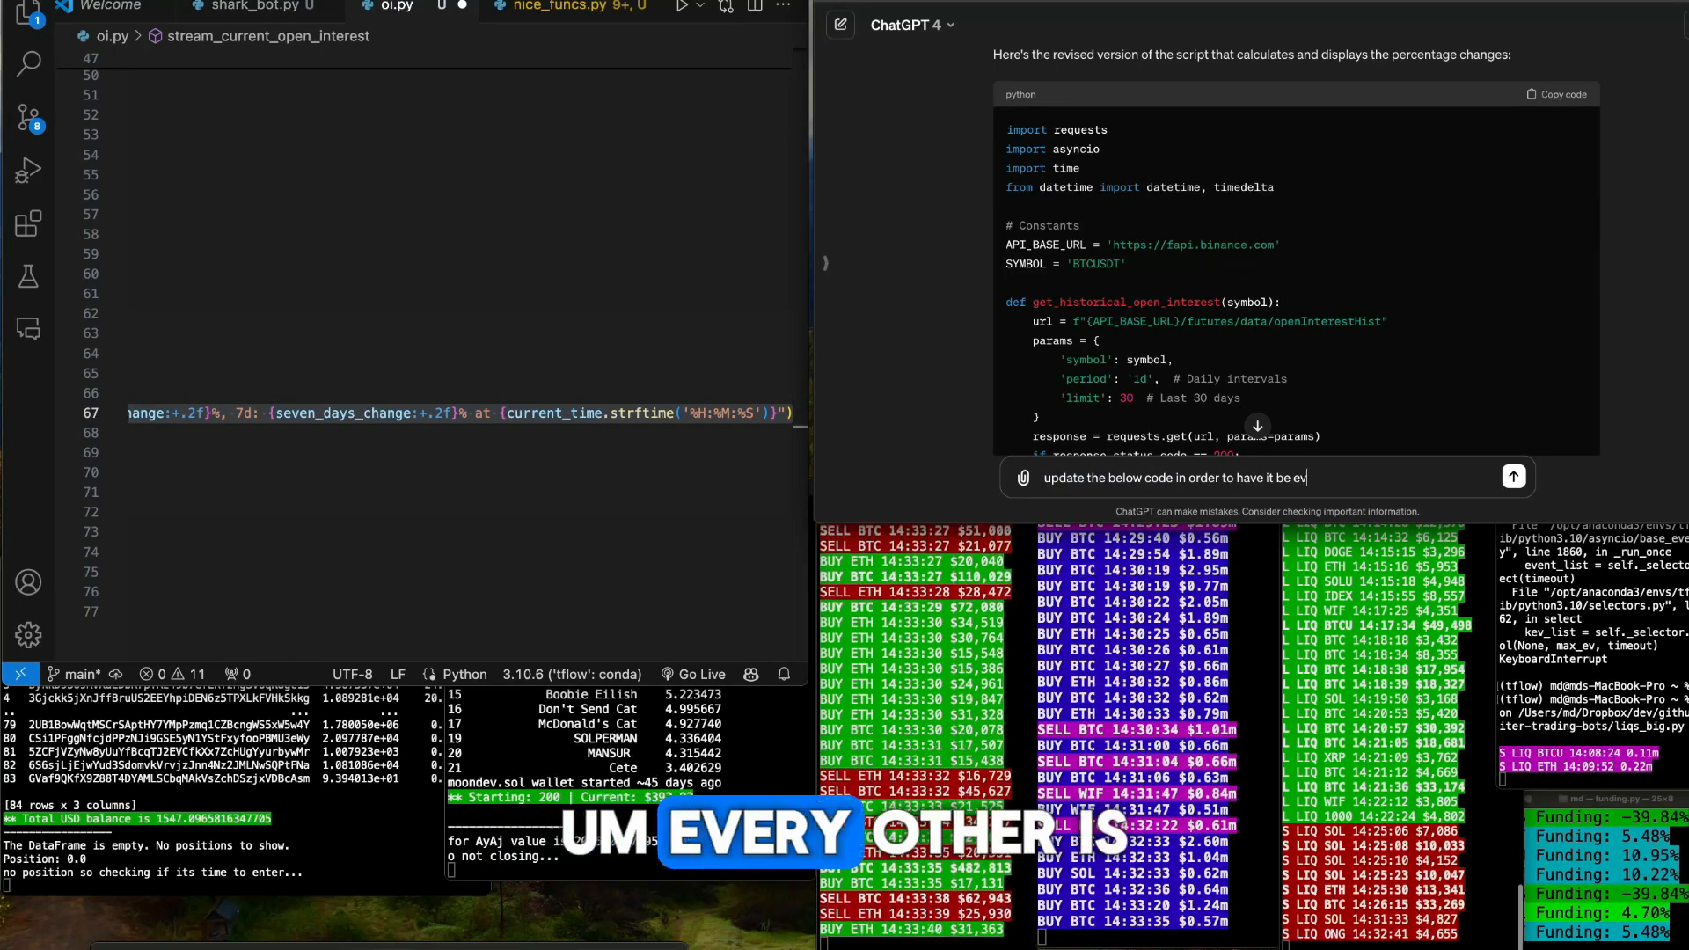
type("er (")
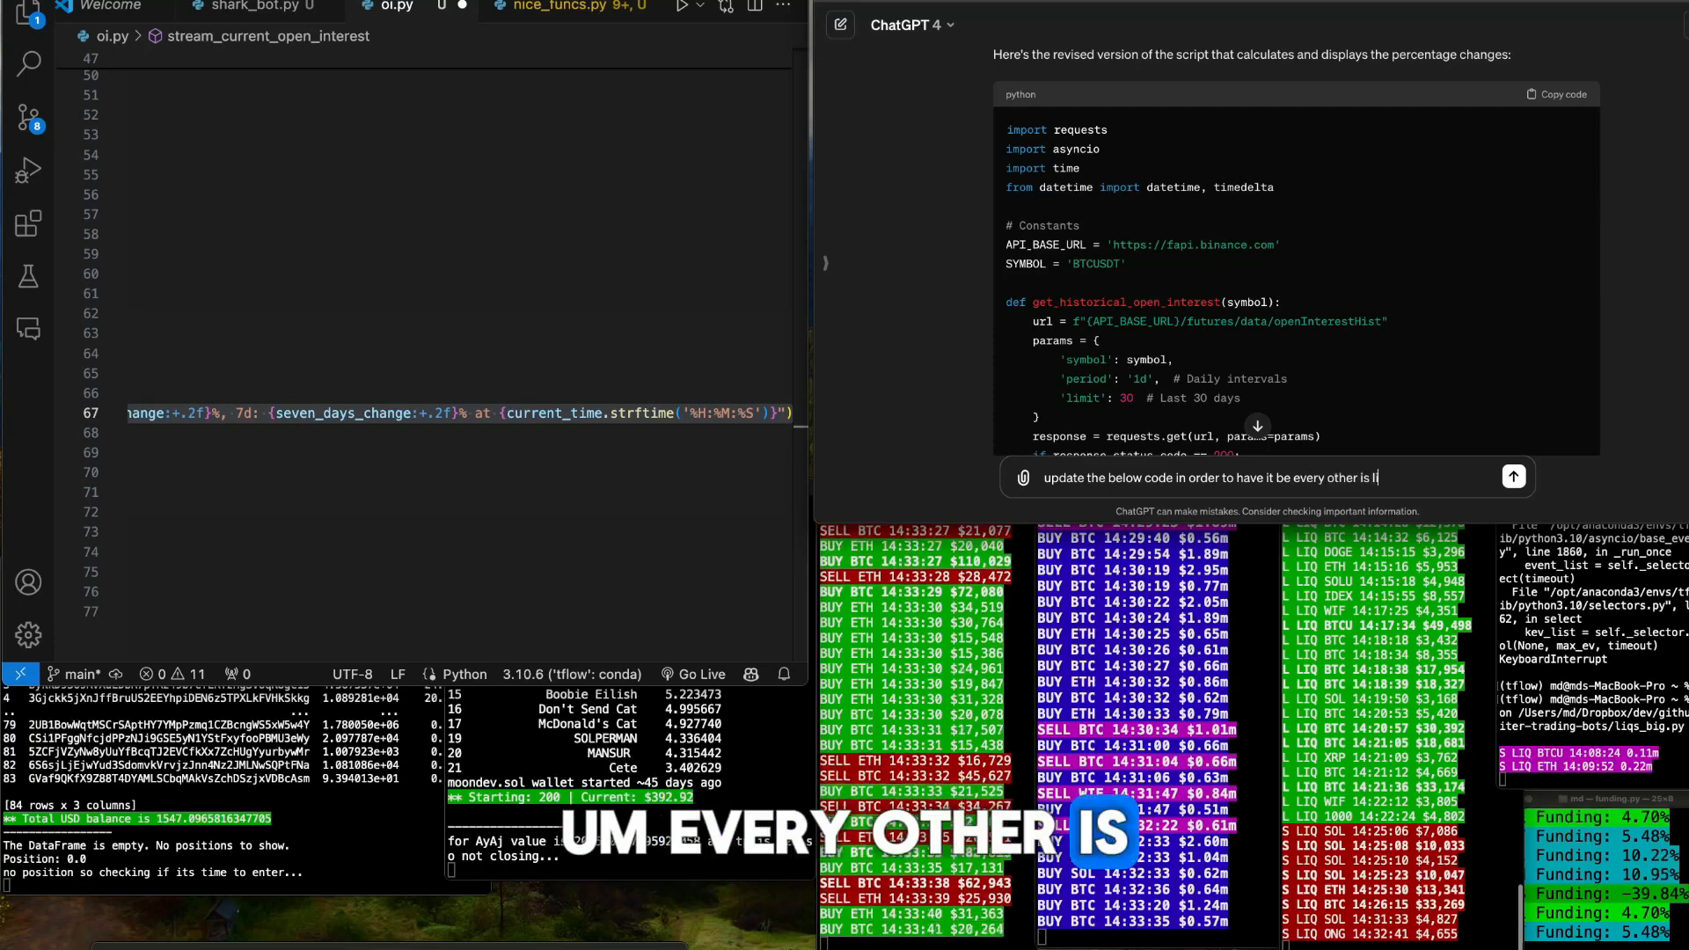
type("ght blue, then")
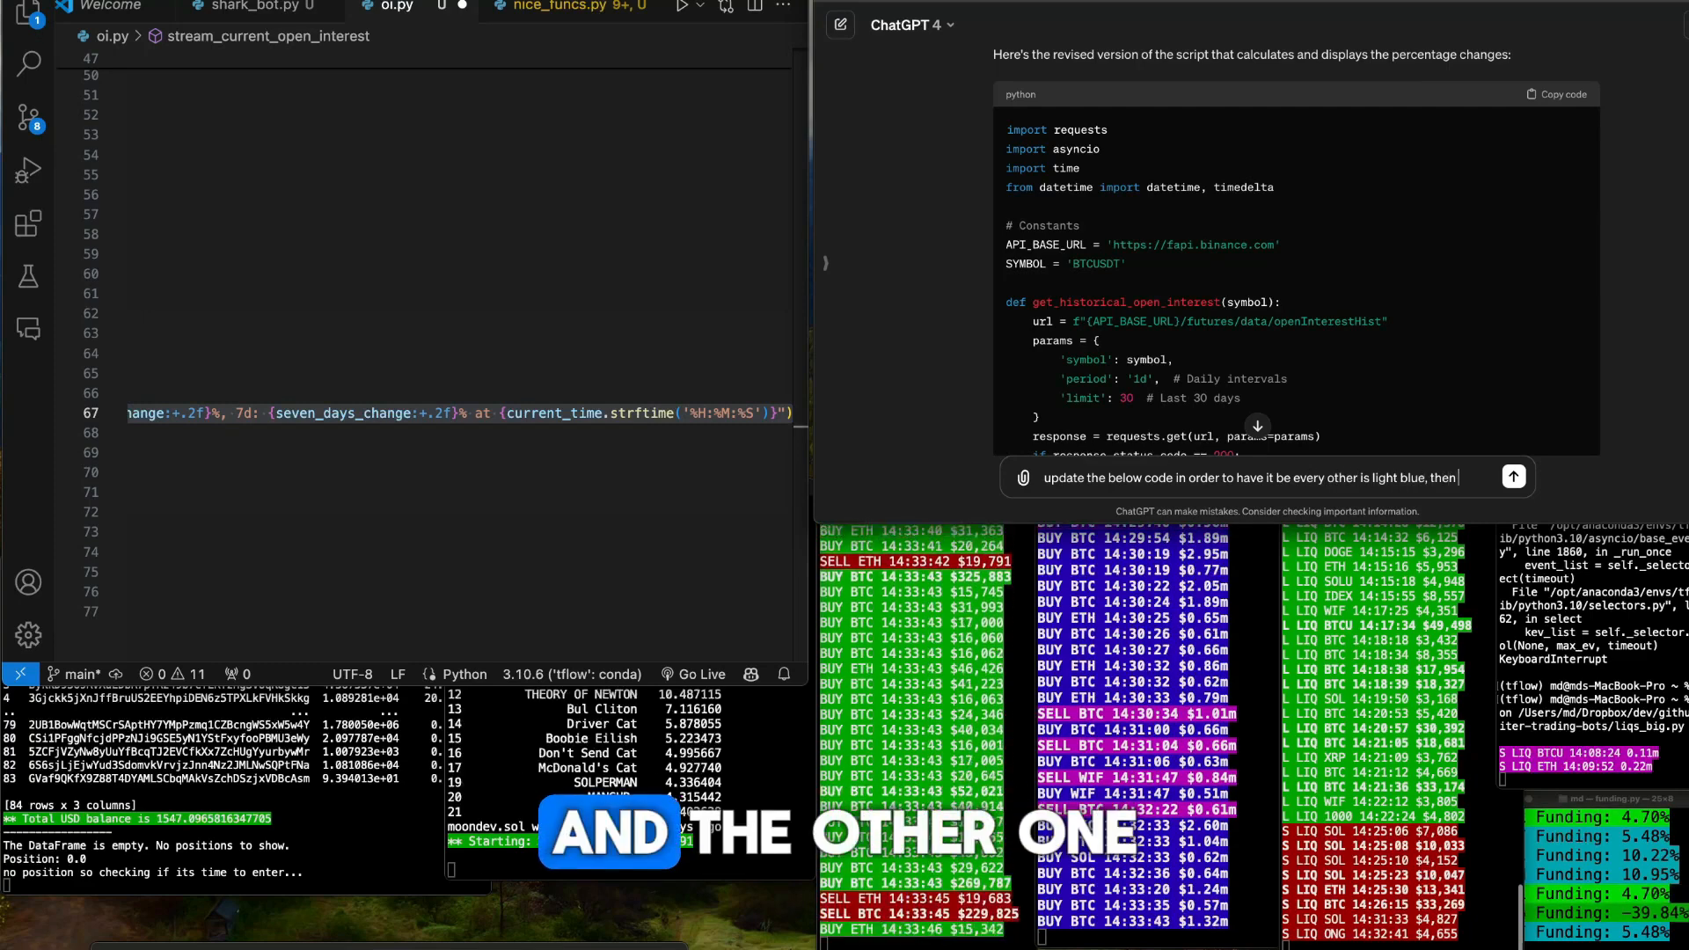
type(" the other one")
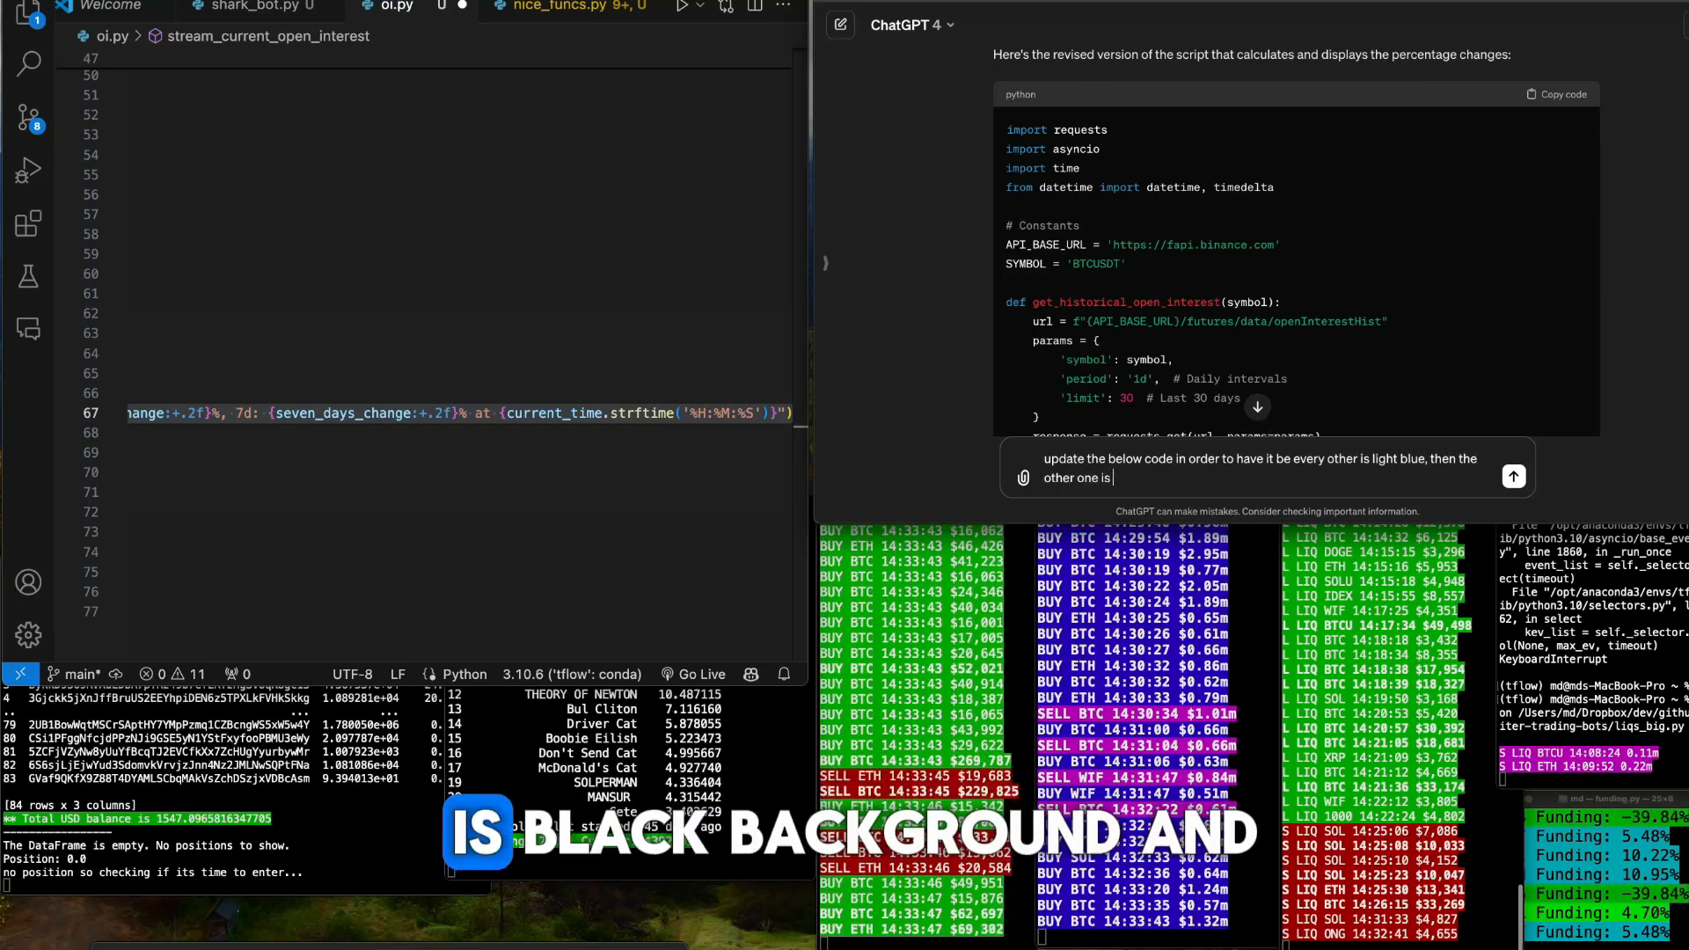
type("is b")
type(" v")
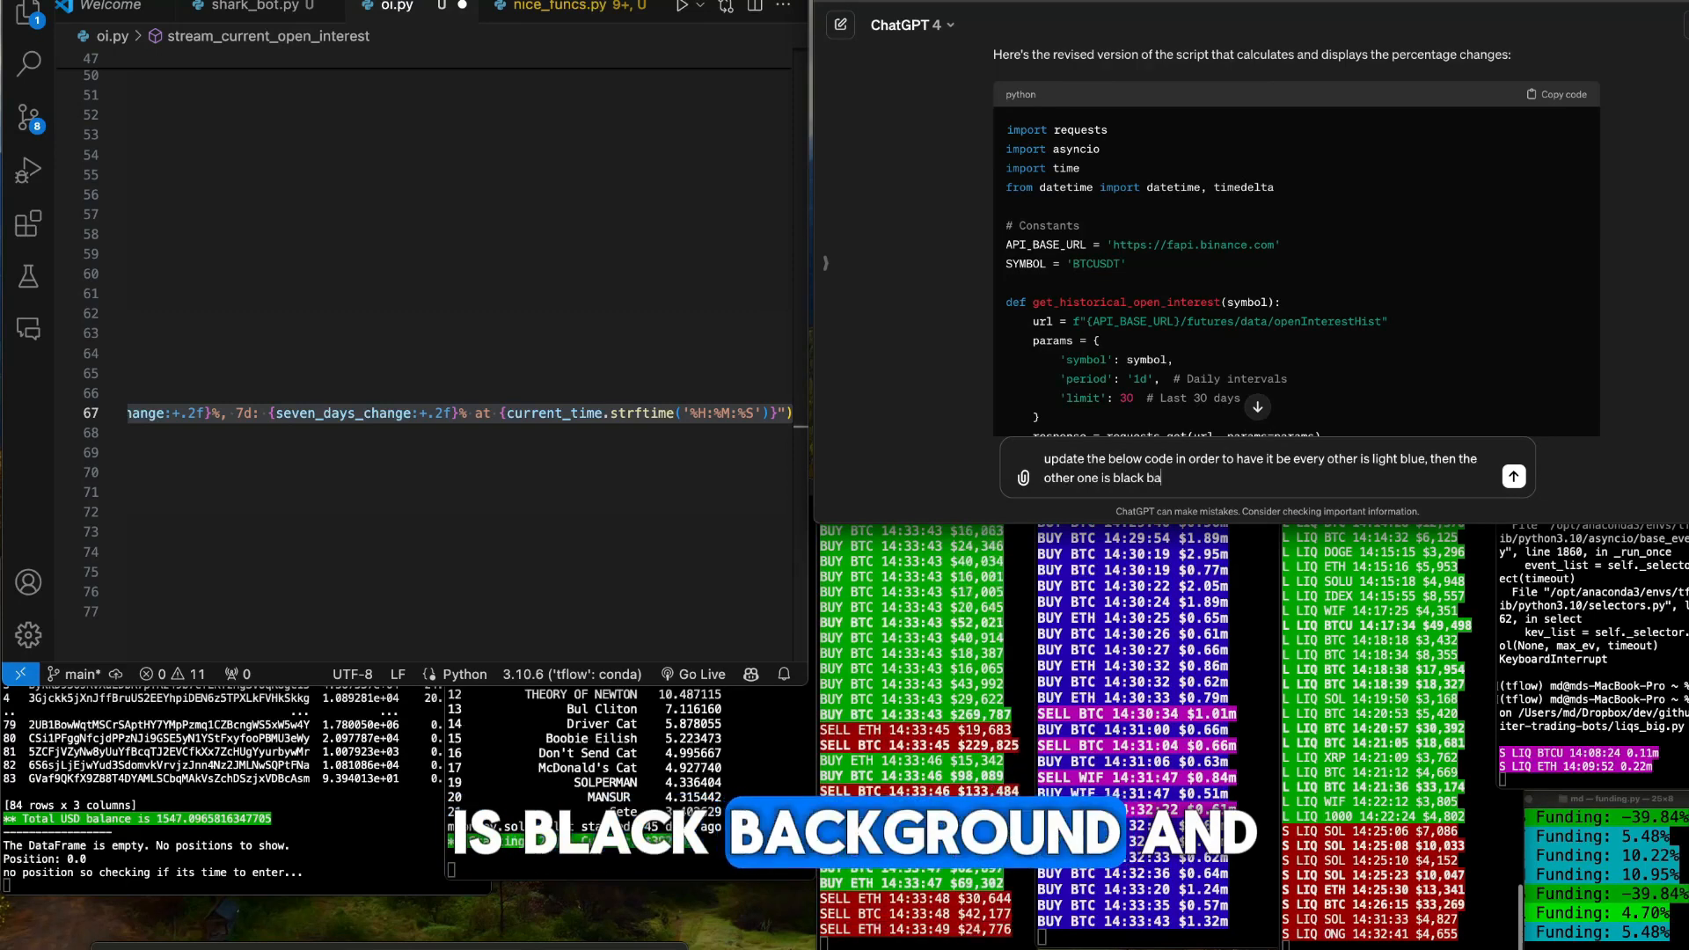
type("ckground and white text")
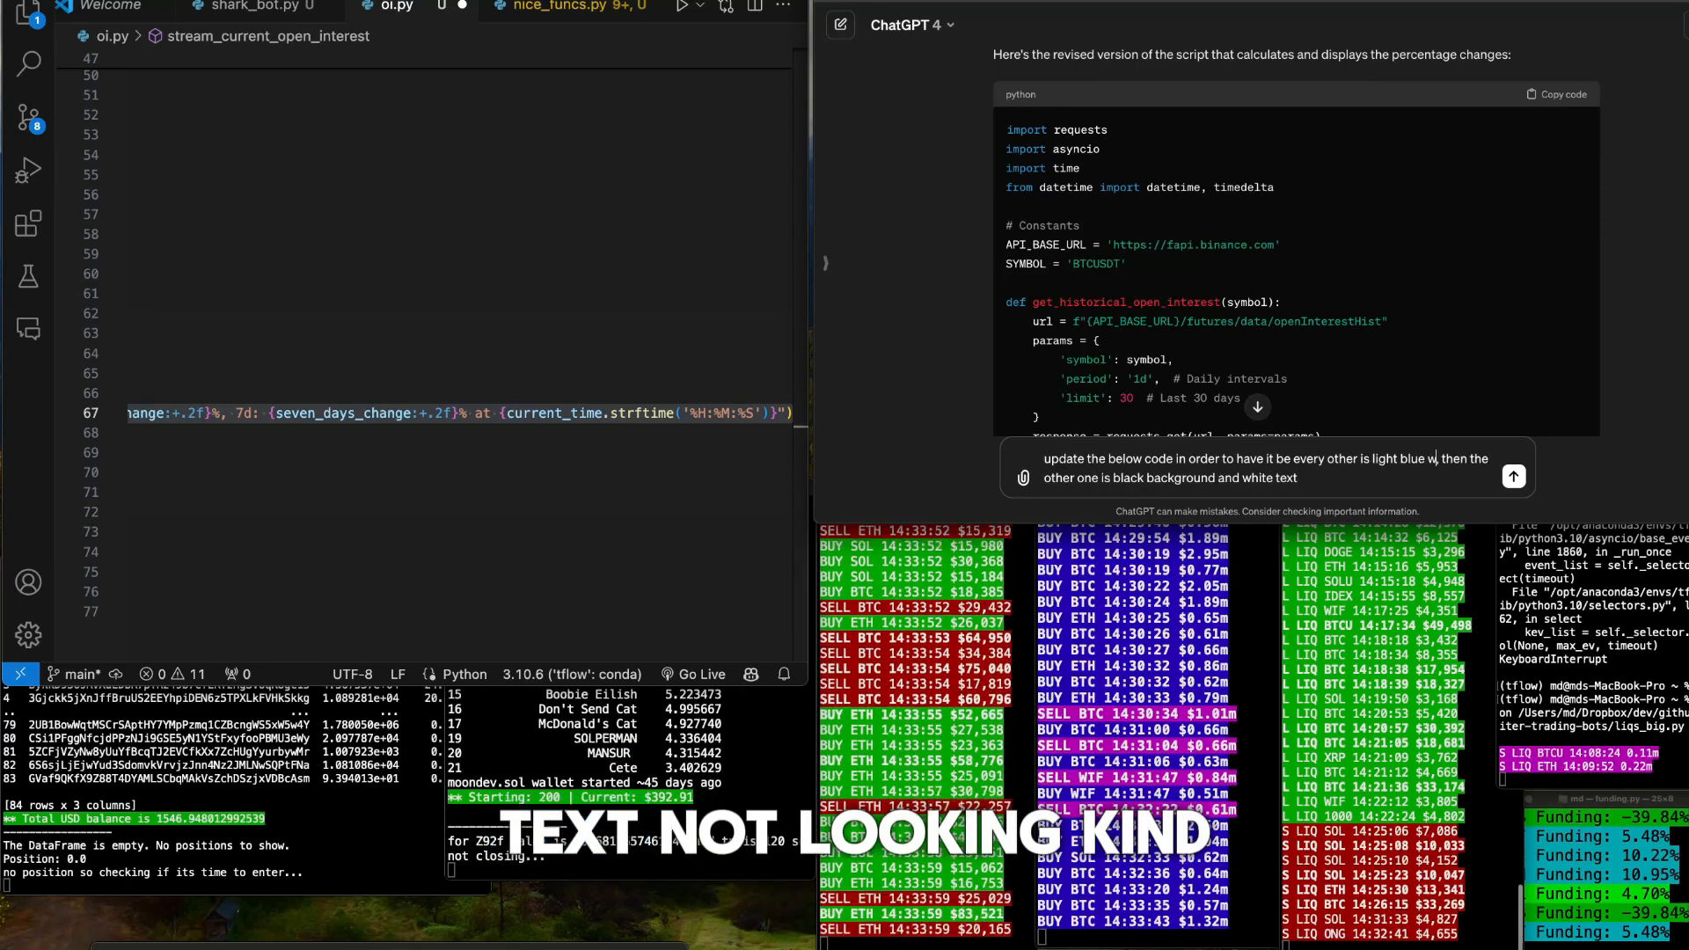
type(" with black tesxt")
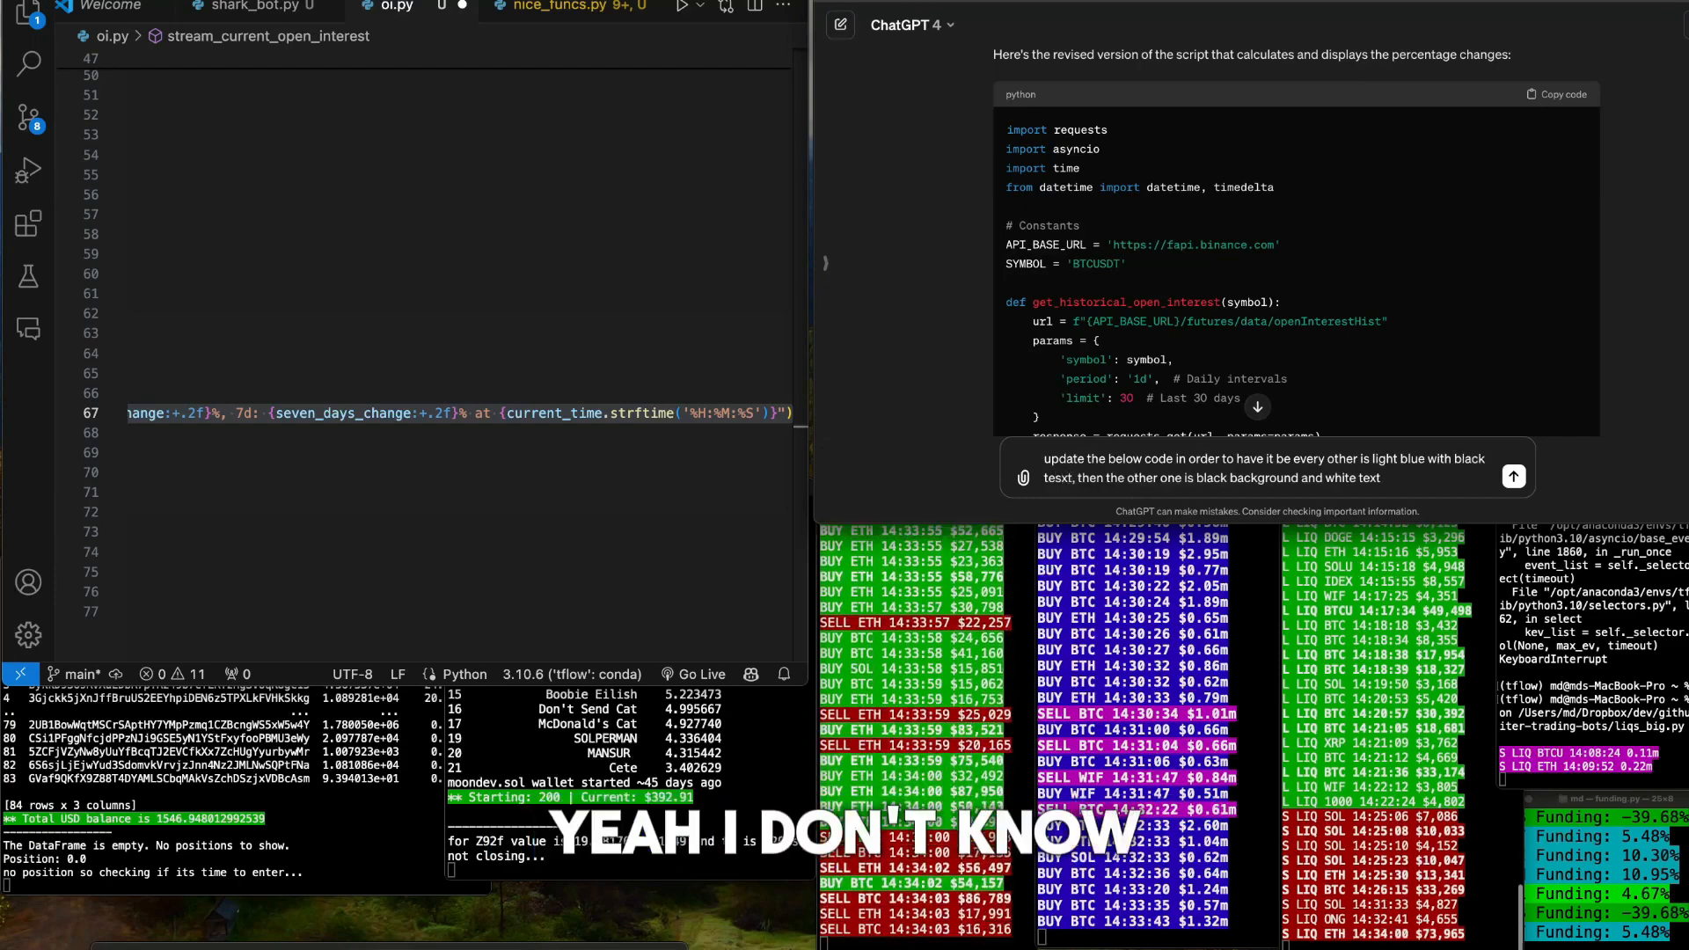
Send the alternating row colour request with the pasted print line to ChatGPT
key("Return")
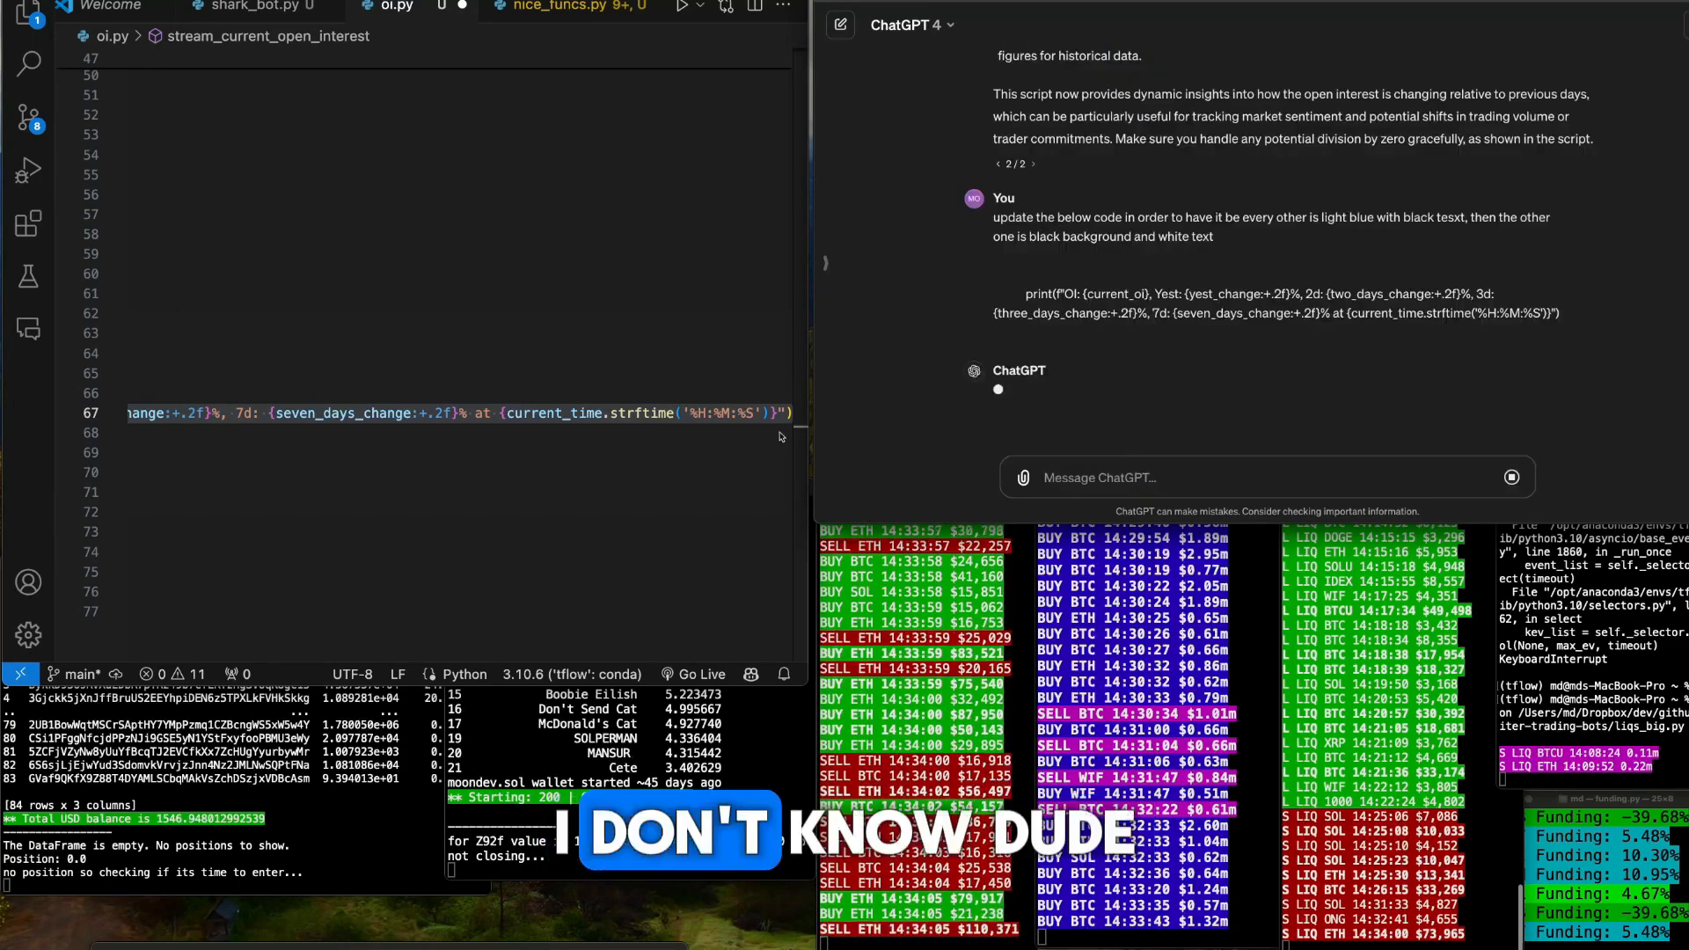